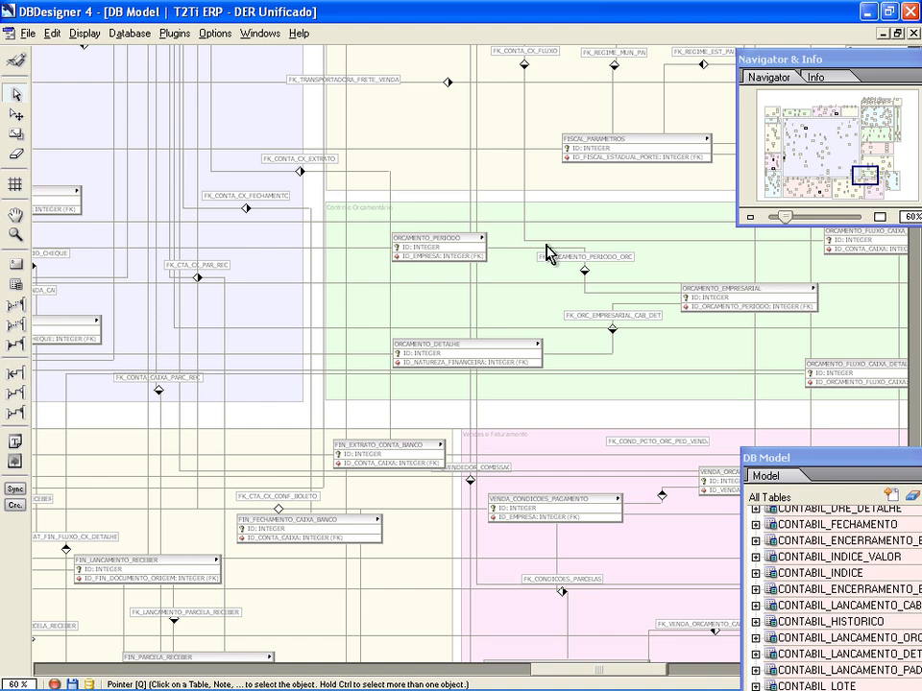
# Inspect the properties of the Controle Orçamentário region in the database model and close them unchanged
pyautogui.moveTo(568, 670); pyautogui.dragTo(615, 676)
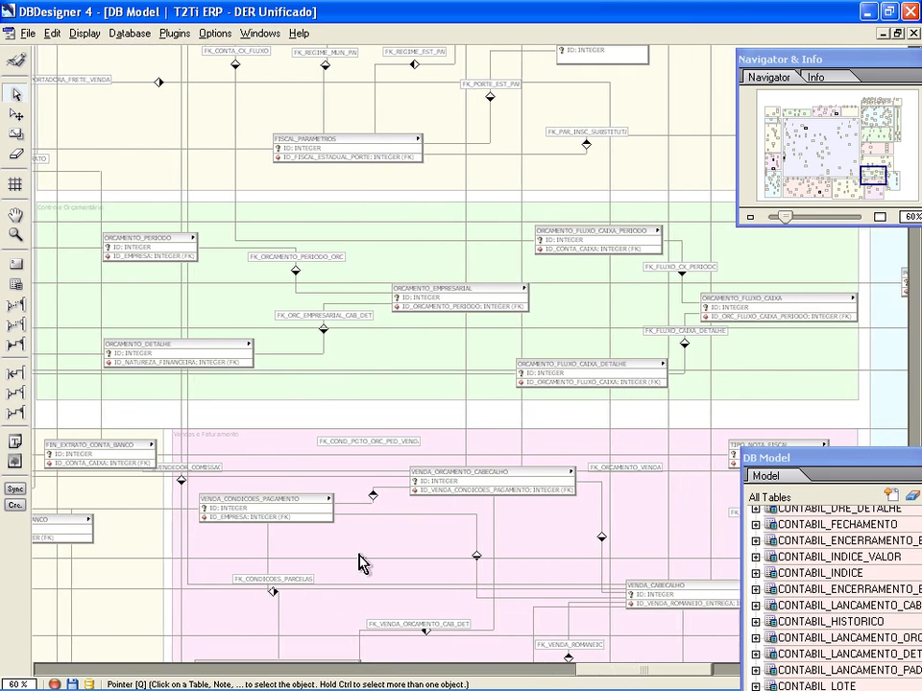
pyautogui.doubleClick(82, 248)
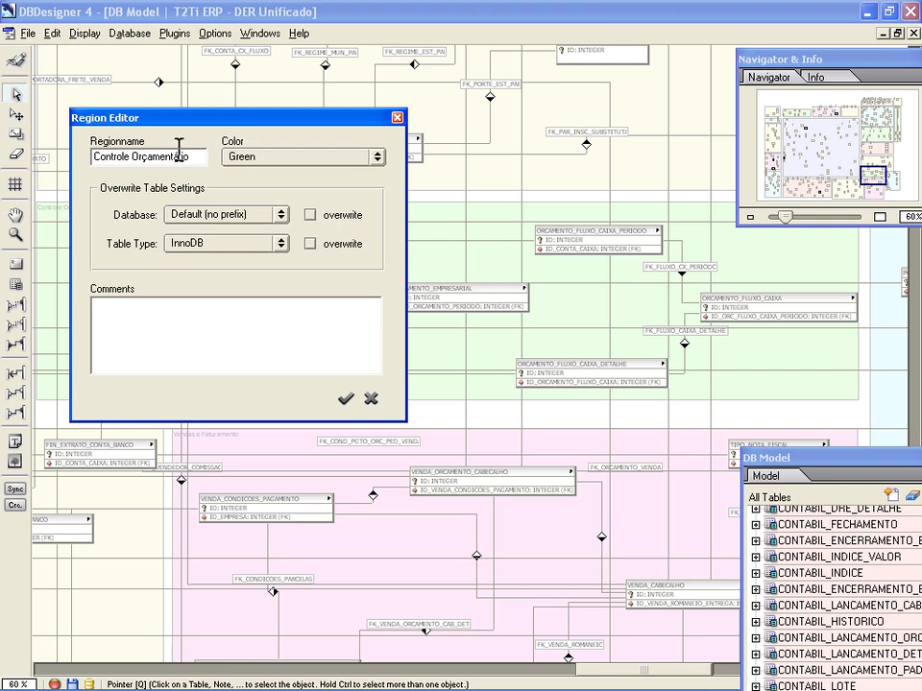
pyautogui.click(369, 400)
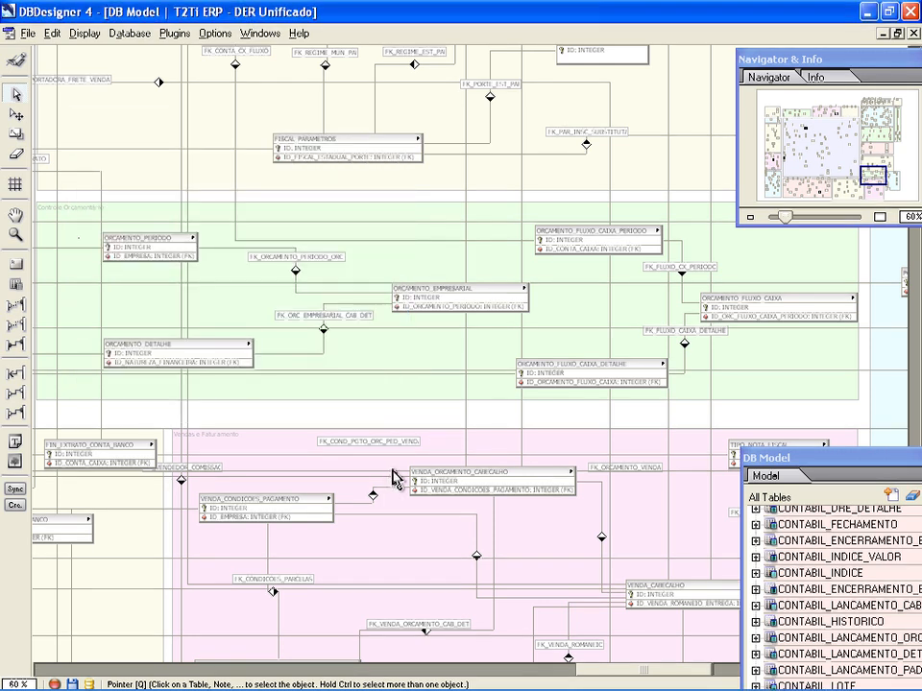
# Switch to the T2Ti application server window and minimize it
pyautogui.hotkey('alt', 'Tab')
pyautogui.hotkey('alt', 'Tab')
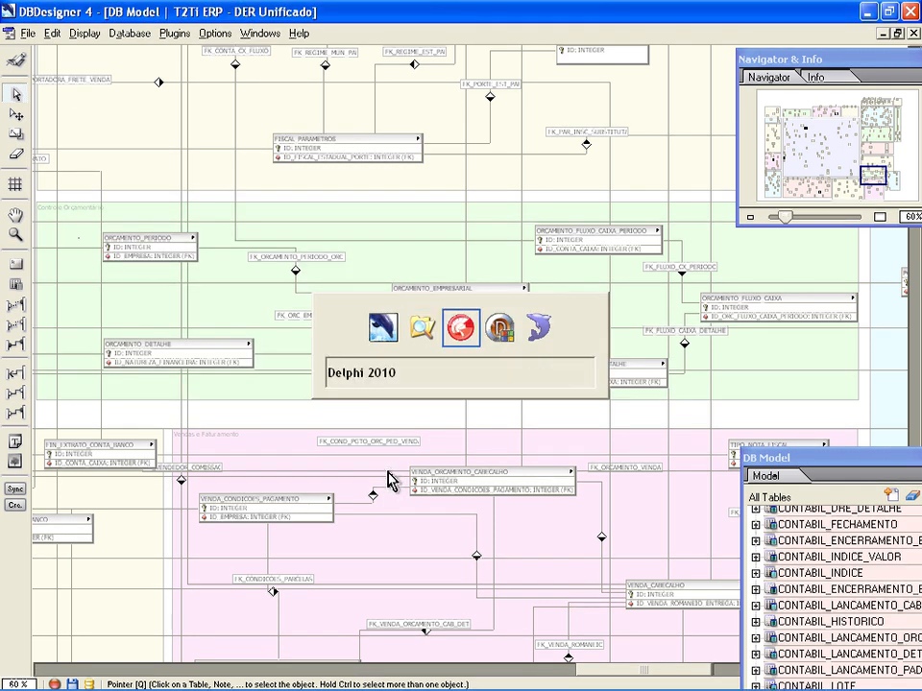
pyautogui.hotkey('alt', 'shift', 'Tab')
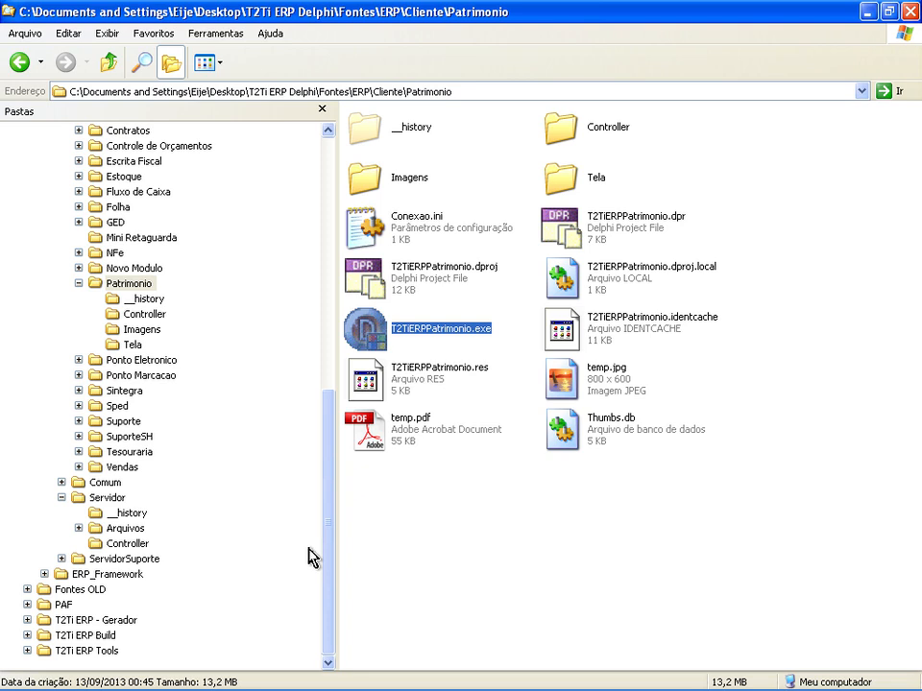
pyautogui.hotkey('alt', 'Tab')
pyautogui.hotkey('alt', 'Tab')
pyautogui.hotkey('alt', 'Tab')
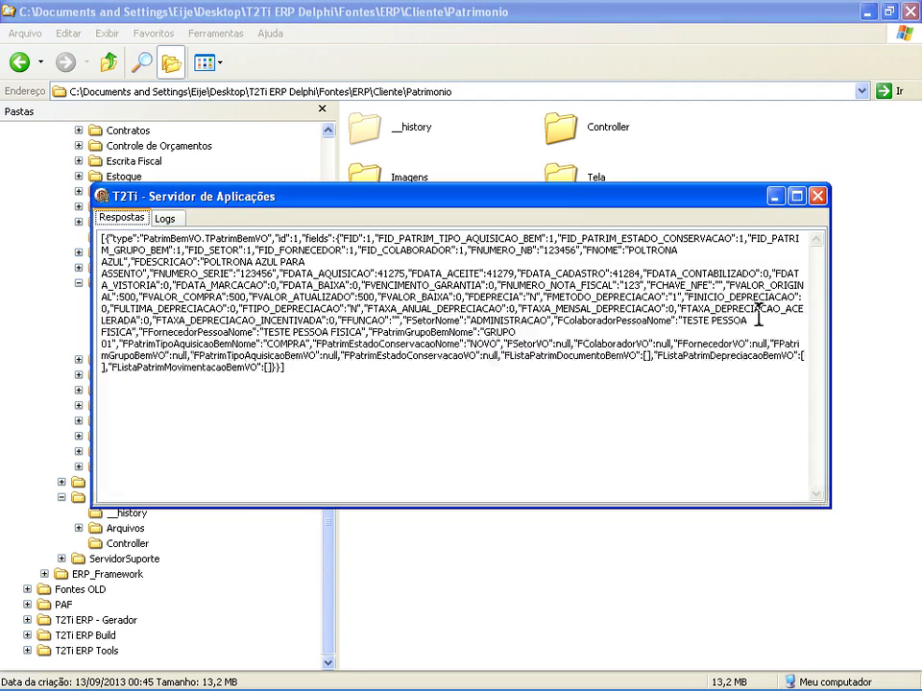
pyautogui.click(776, 197)
# Collapse the Patrimonio folder and open the client's Controle de Orçamentos folder
pyautogui.click(78, 283)
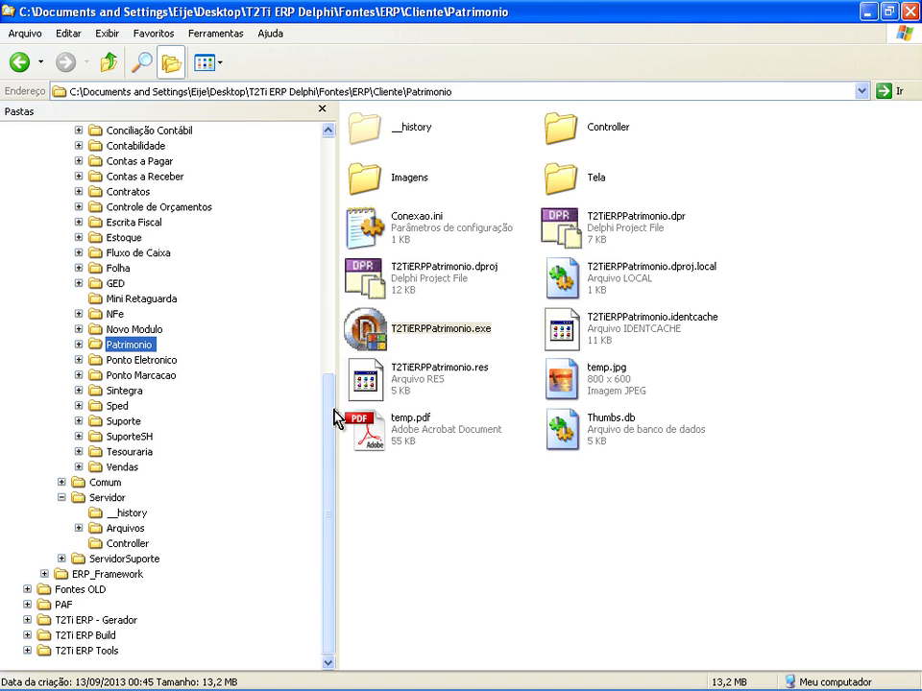
pyautogui.moveTo(328, 410); pyautogui.dragTo(320, 366)
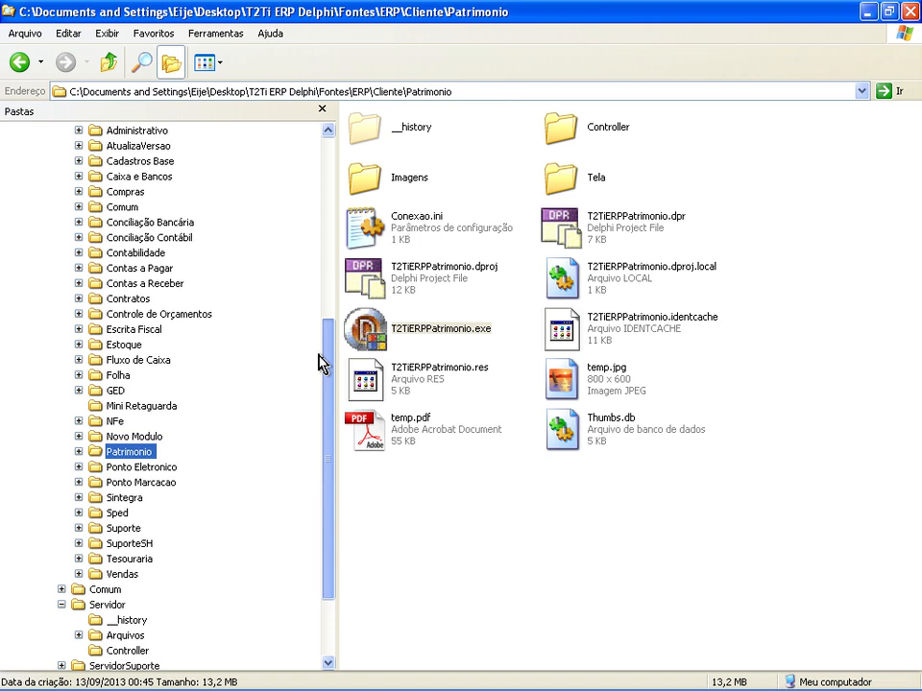
pyautogui.click(178, 314)
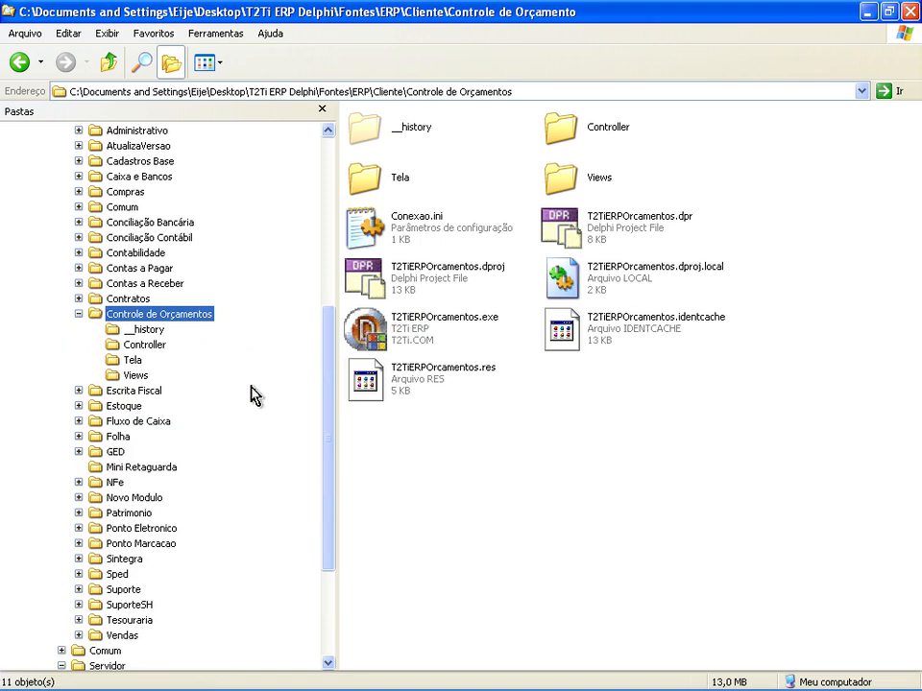
# Launch T2TiERPOrcamentos.exe and log in with the user name and password
pyautogui.doubleClick(359, 338)
pyautogui.write('1')
pyautogui.press('Tab')
pyautogui.write('1')
pyautogui.press('Return')
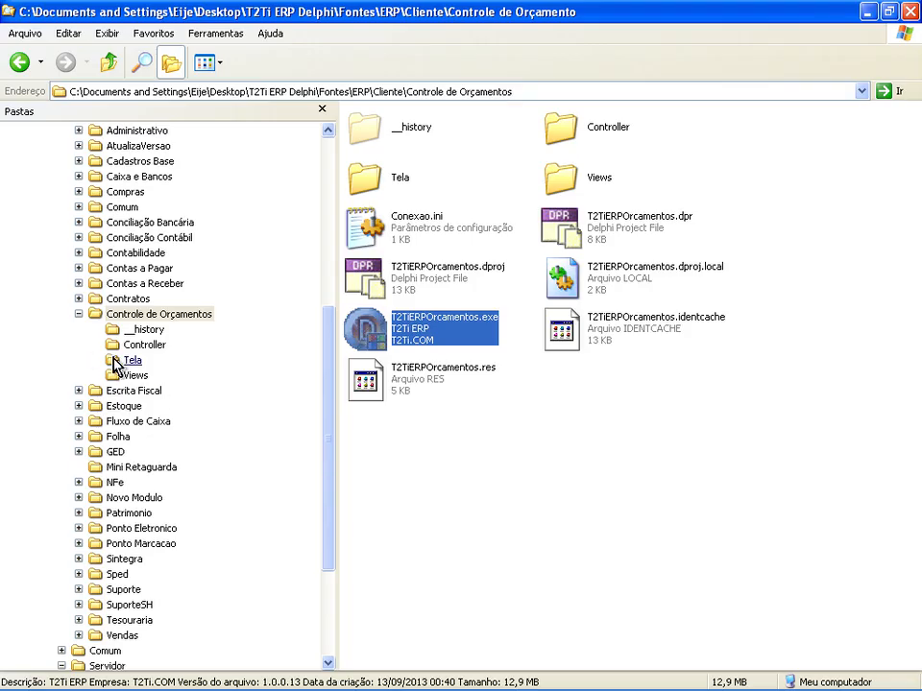
# Open View_Total_Pagamentos_Dia.txt from the Views folder and copy its entire SQL script
pyautogui.click(134, 376)
pyautogui.doubleClick(365, 126)
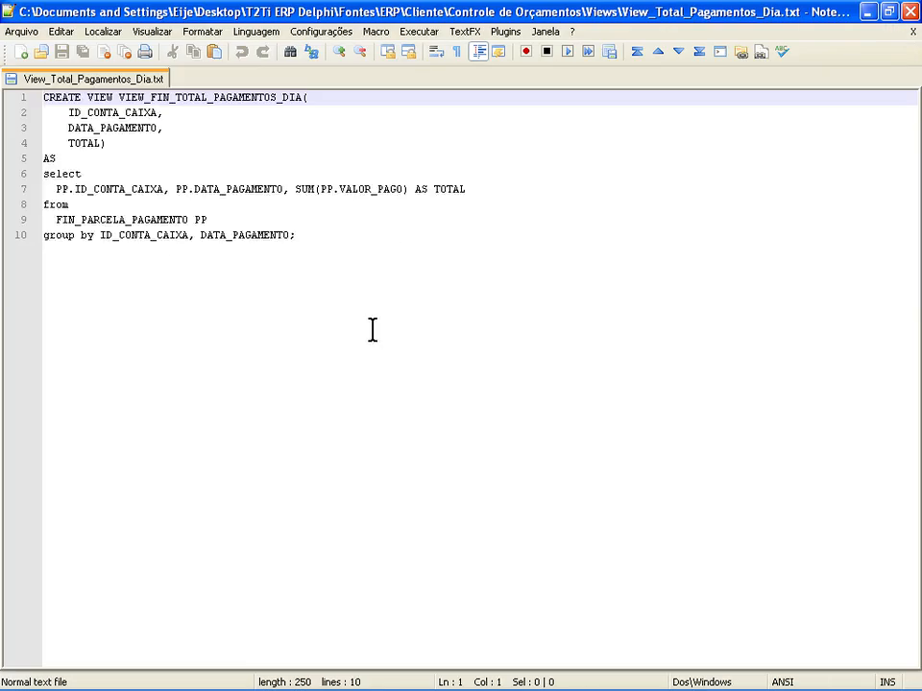
pyautogui.hotkey('ctrl', 'a')
pyautogui.hotkey('ctrl', 'c')
# Switch to SQLyog, run the copied VIEW_FIN_TOTAL_PAGAMENTOS_DIA script on the t2tierp database, and clear the query editor
pyautogui.hotkey('alt', 'Tab')
pyautogui.hotkey('alt', 'Tab')
pyautogui.hotkey('alt', 'Tab')
pyautogui.hotkey('alt', 'Tab')
pyautogui.hotkey('alt', 'Tab')
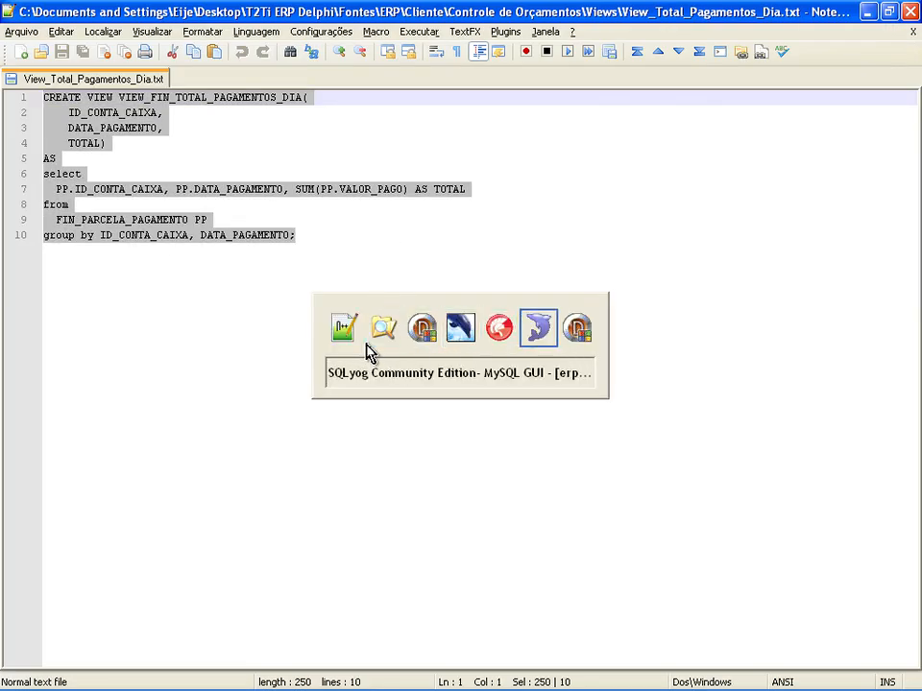
pyautogui.hotkey('ctrl', 'v')
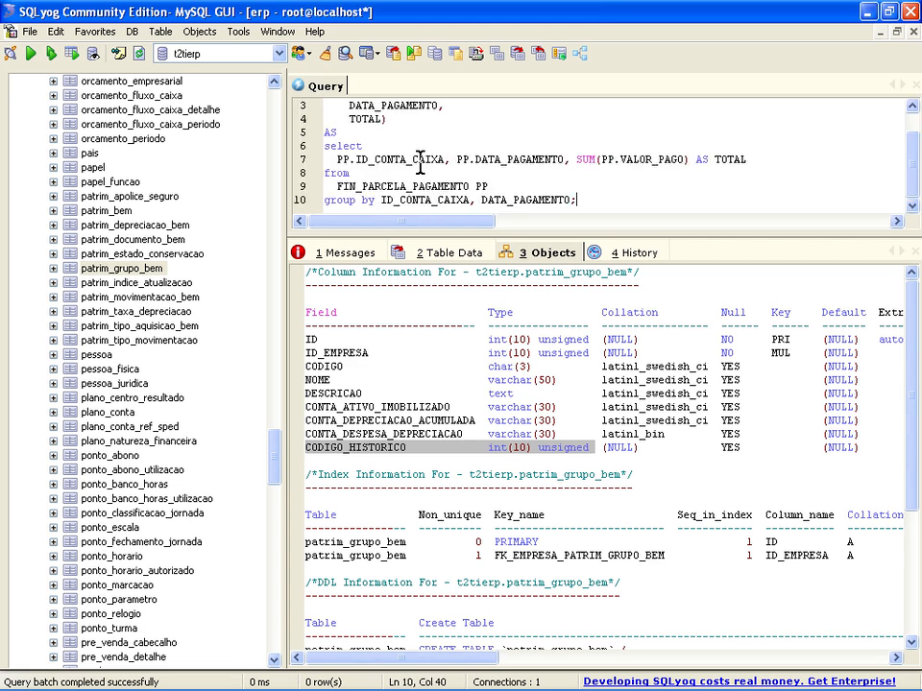
pyautogui.press('F5')
pyautogui.hotkey('ctrl', 'a')
pyautogui.press('Delete')
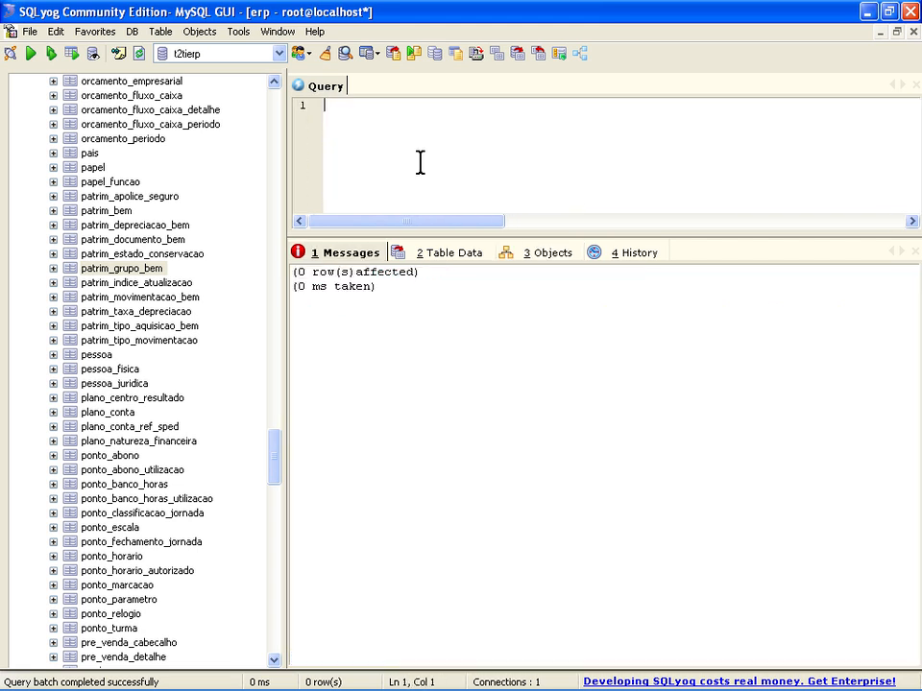
# Return to the Views folder, open View_Total_Recebimentos_Dia.txt and copy its entire SQL script
pyautogui.hotkey('alt', 'Tab')
pyautogui.hotkey('alt', 'Tab')
pyautogui.hotkey('alt', 'Tab')
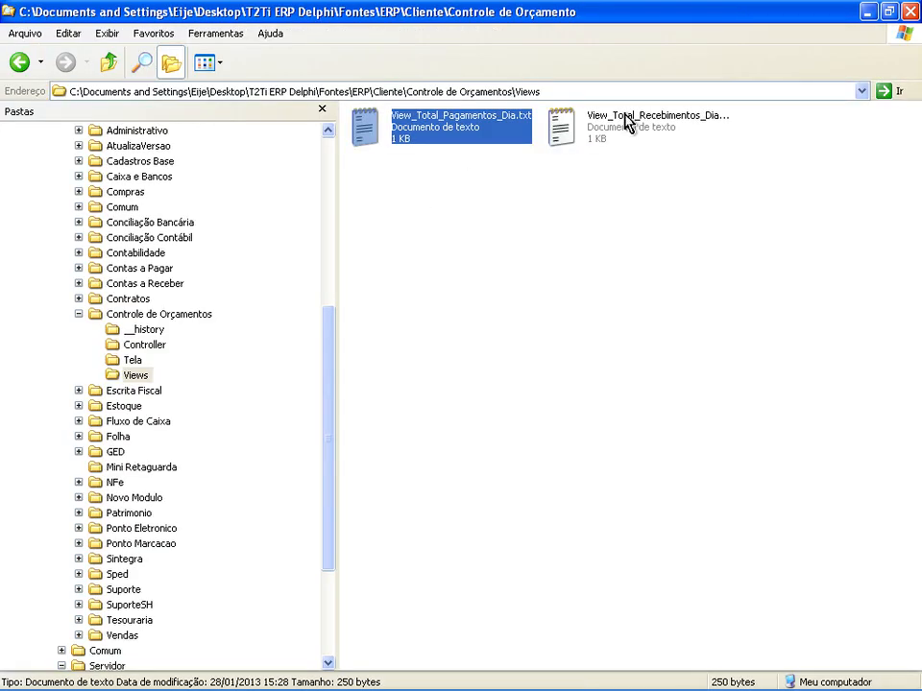
pyautogui.doubleClick(560, 129)
pyautogui.hotkey('ctrl', 'a')
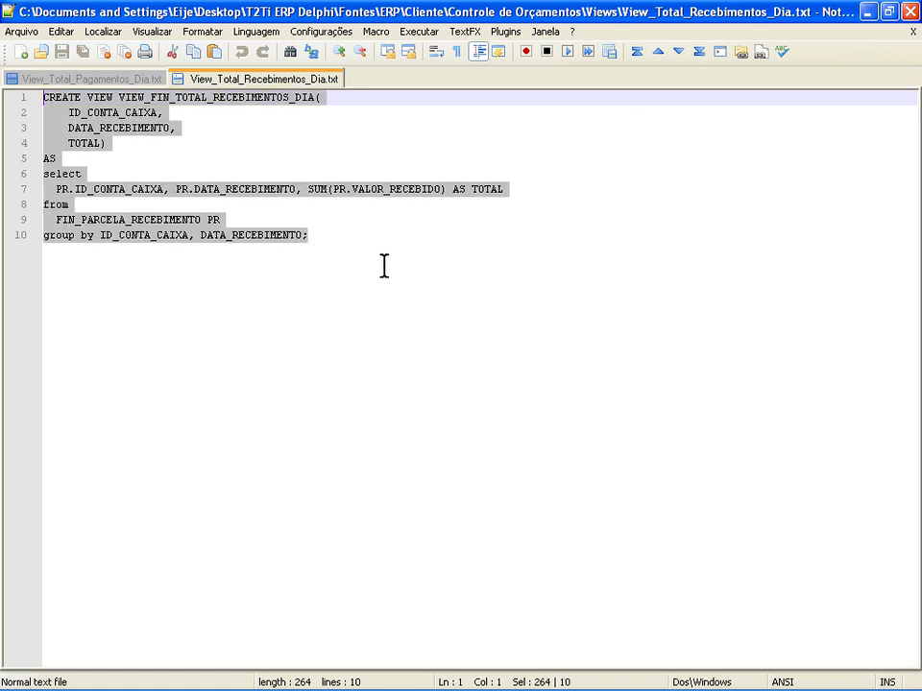
# Switch to SQLyog, run the copied VIEW_FIN_TOTAL_RECEBIMENTOS_DIA script, and clear the query editor
pyautogui.hotkey('alt', 'Tab')
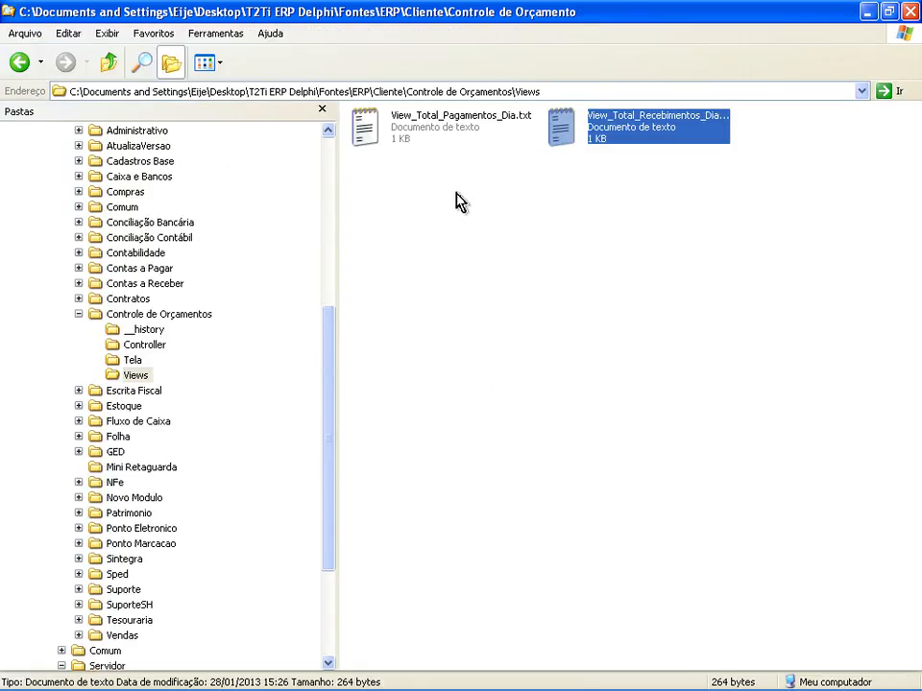
pyautogui.hotkey('alt', 'Tab')
pyautogui.hotkey('ctrl', 'v')
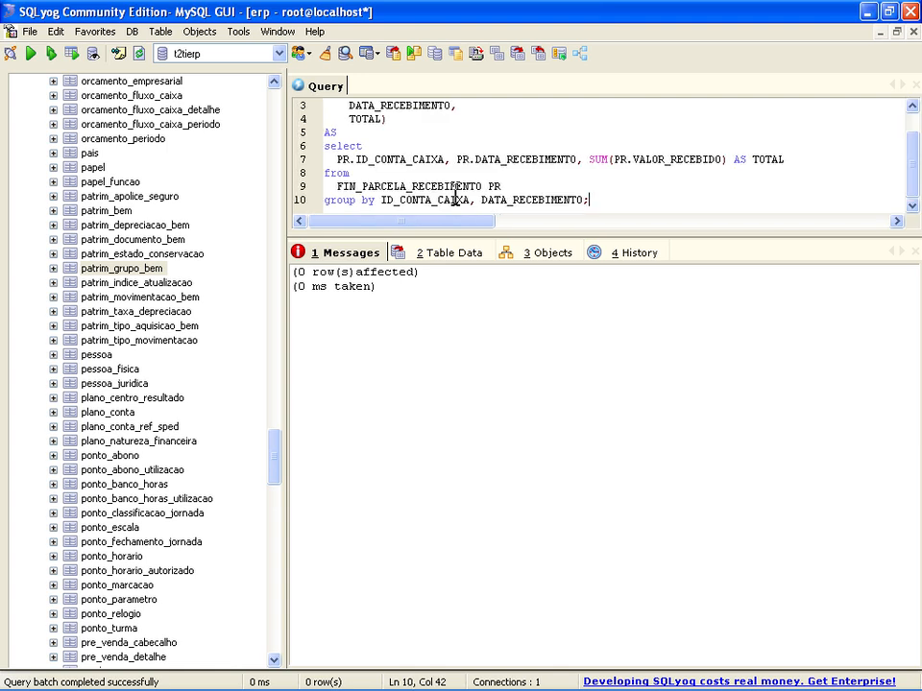
pyautogui.hotkey('ctrl', 'a')
pyautogui.press('Delete')
# Switch to DBDesigner and examine the columns and comments of the ORCAMENTO_PERIODO and ORCAMENTO_EMPRESARIAL tables
pyautogui.hotkey('alt', 'Tab')
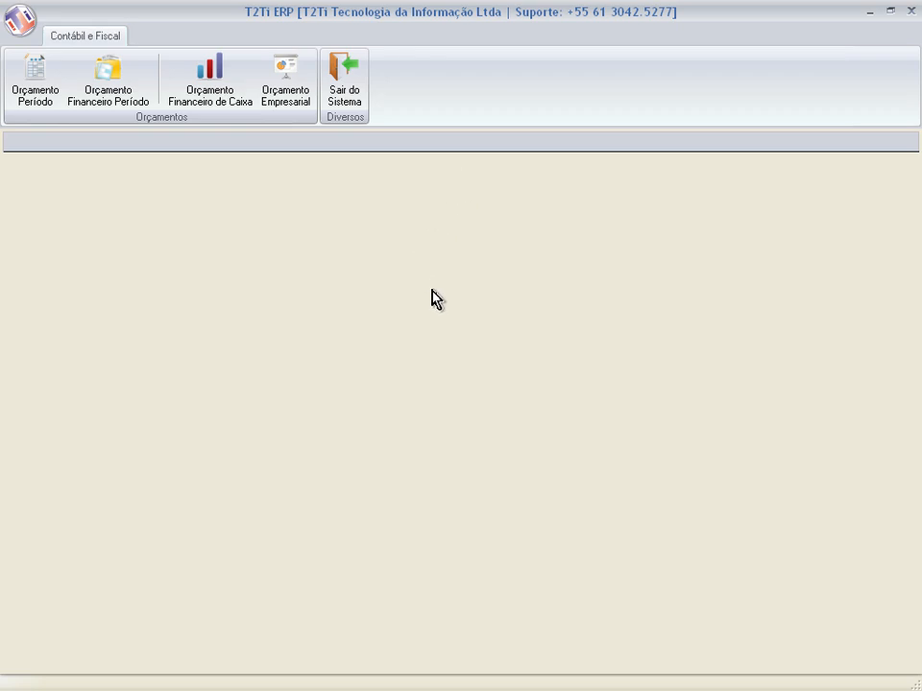
pyautogui.hotkey('alt', 'Tab')
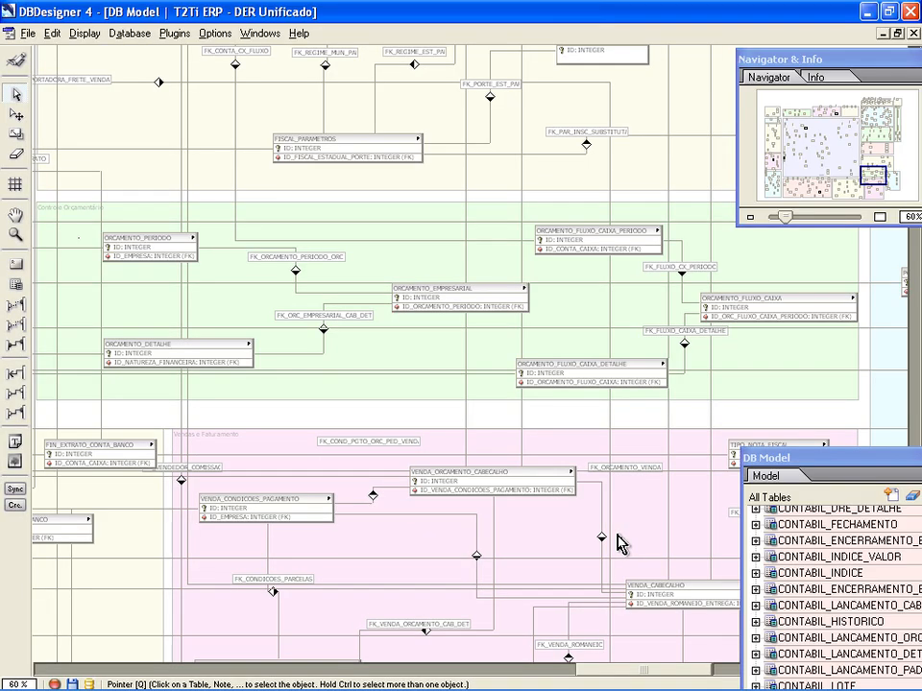
pyautogui.moveTo(594, 677); pyautogui.dragTo(603, 678)
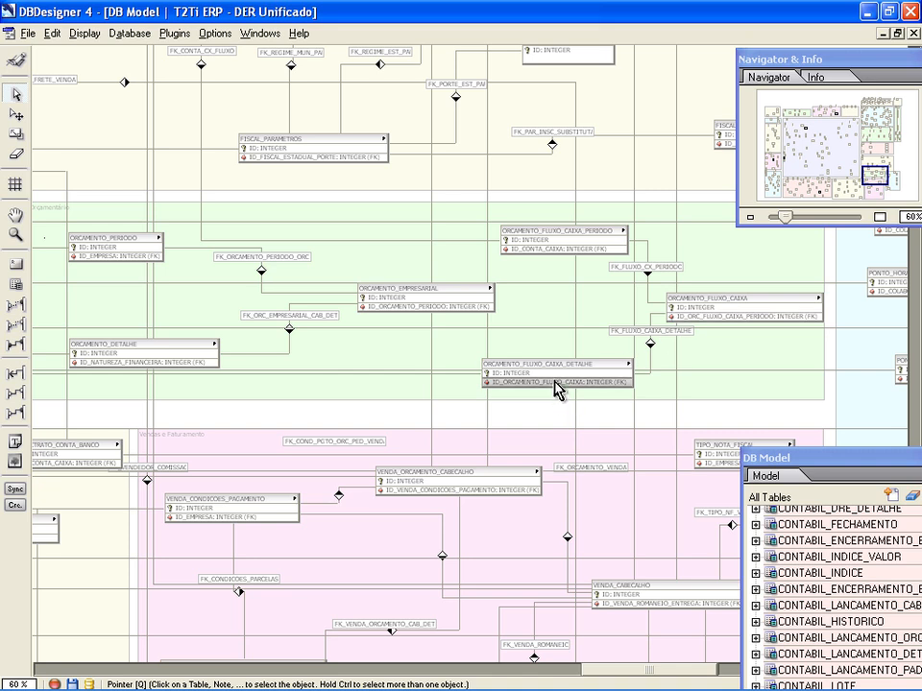
pyautogui.doubleClick(125, 257)
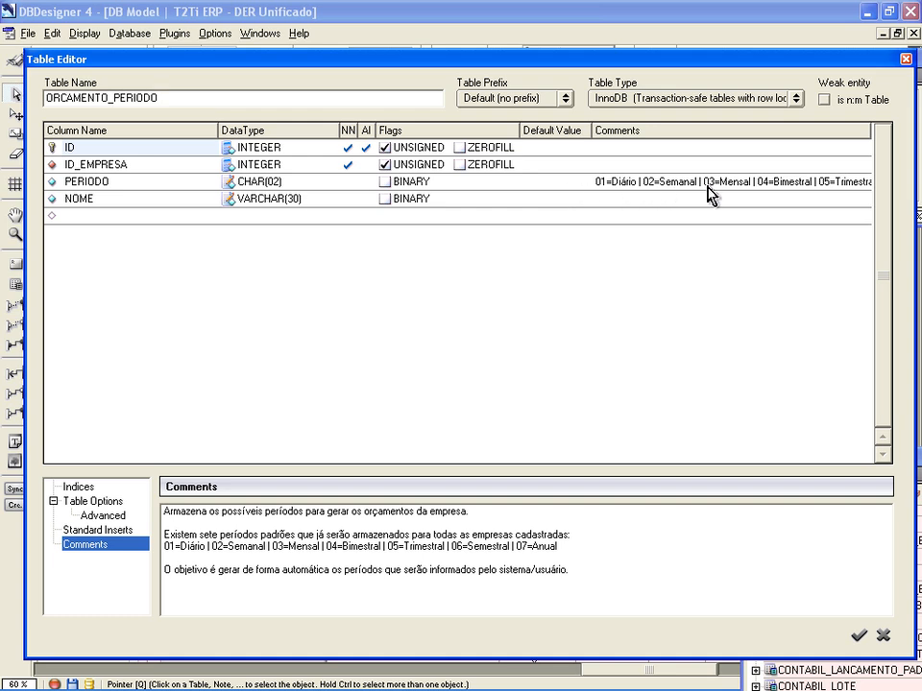
pyautogui.doubleClick(794, 196)
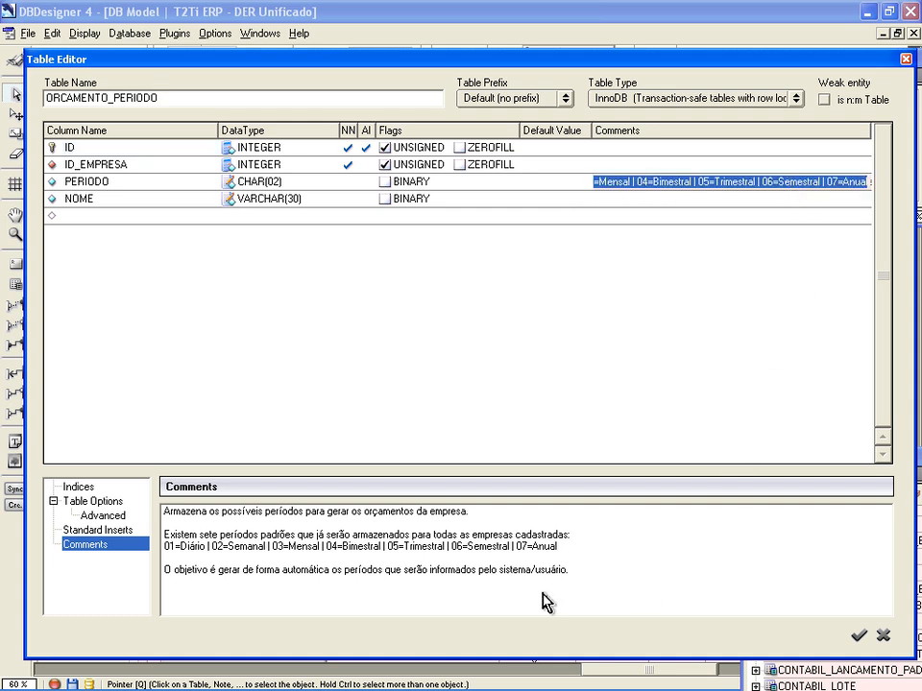
pyautogui.press('Home')
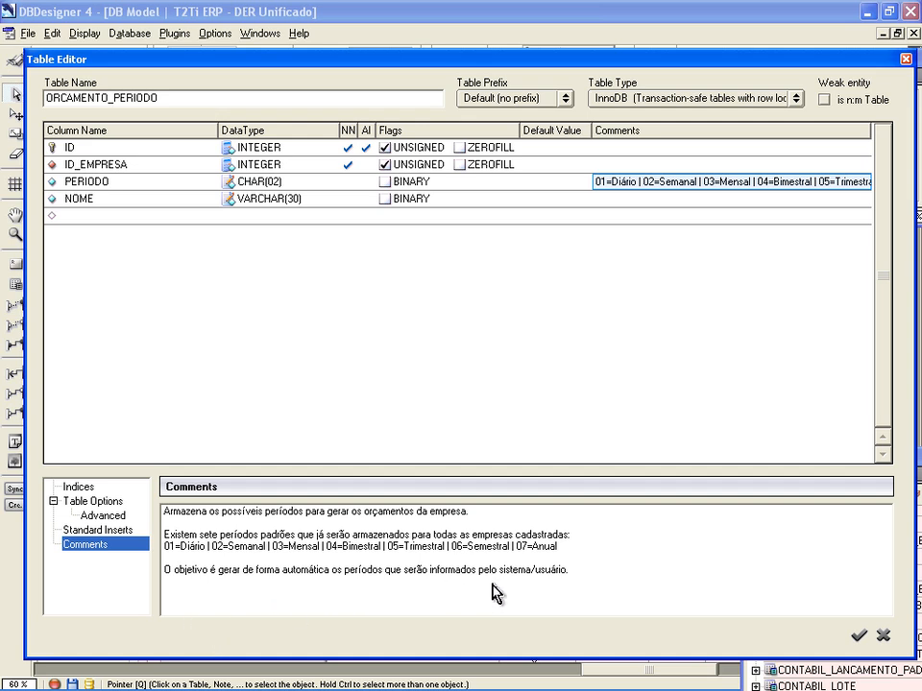
pyautogui.click(876, 634)
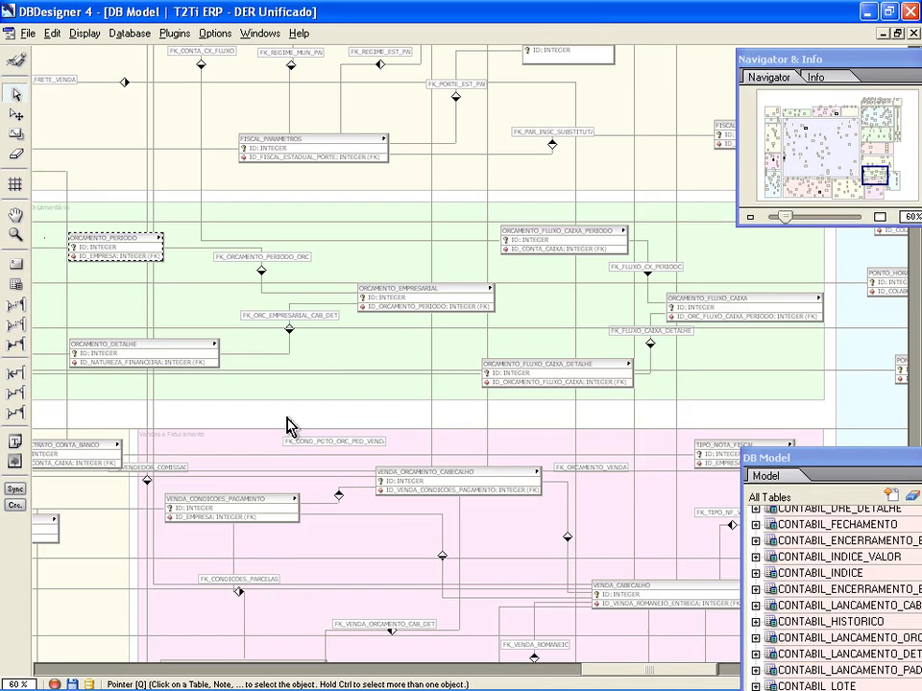
pyautogui.doubleClick(390, 307)
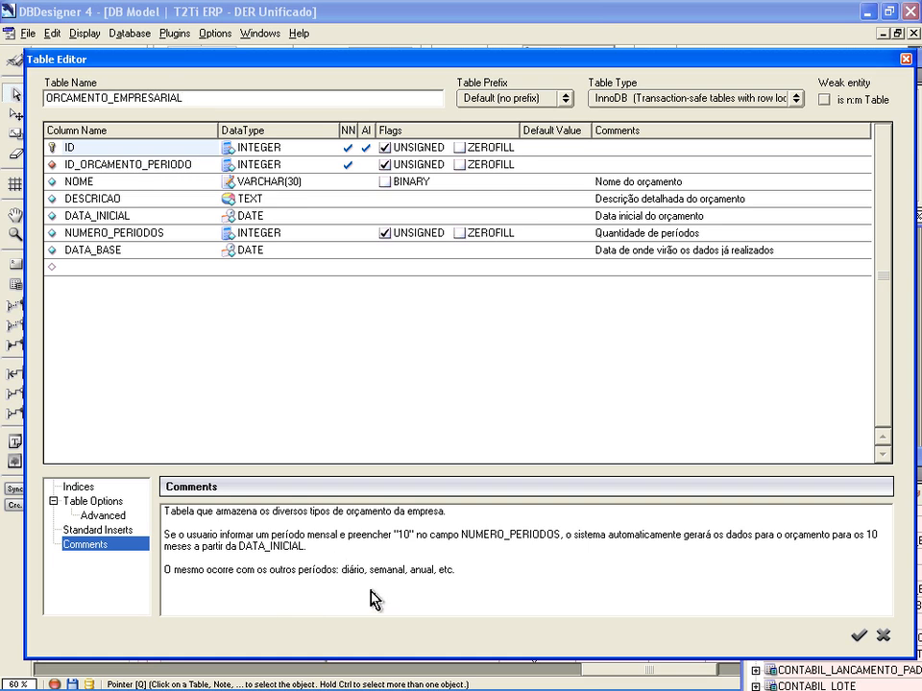
pyautogui.click(882, 636)
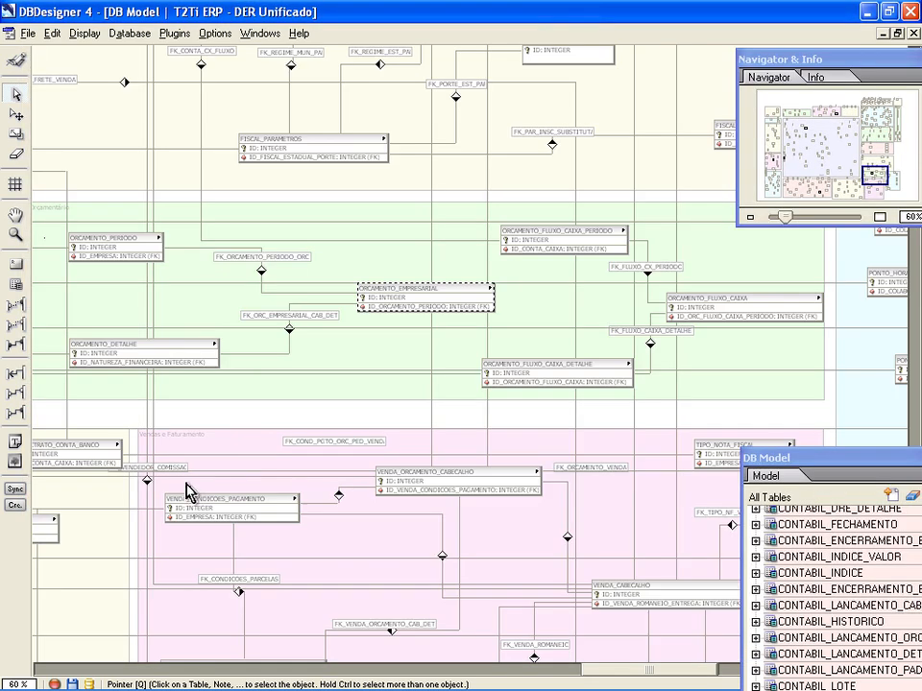
# Read the ORCAMENTO_DETALHE table's columns and full comments, including the PERIODO field example, and close it unchanged
pyautogui.doubleClick(159, 372)
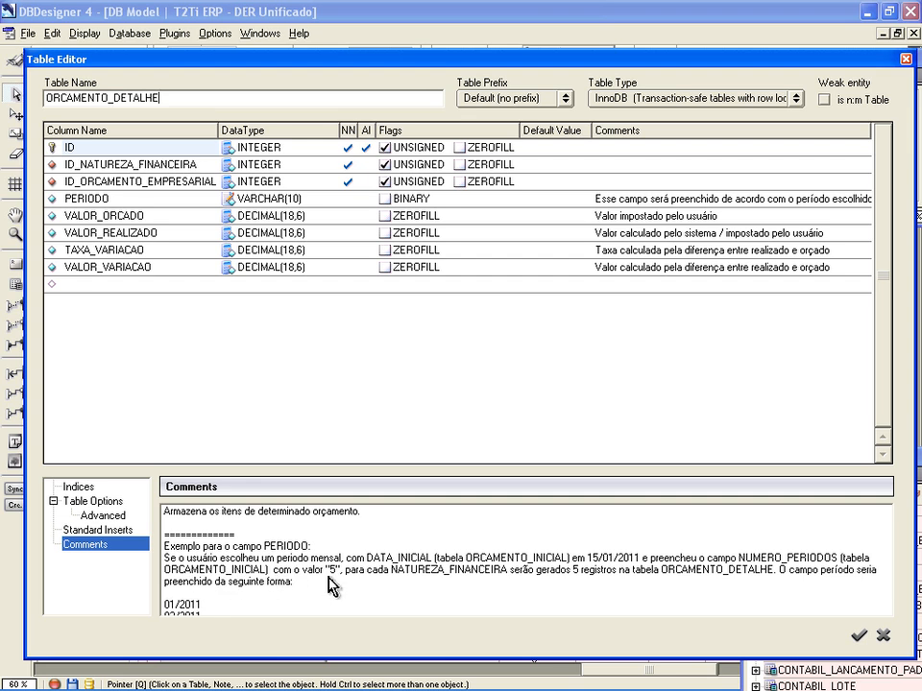
pyautogui.moveTo(393, 568); pyautogui.dragTo(509, 582)
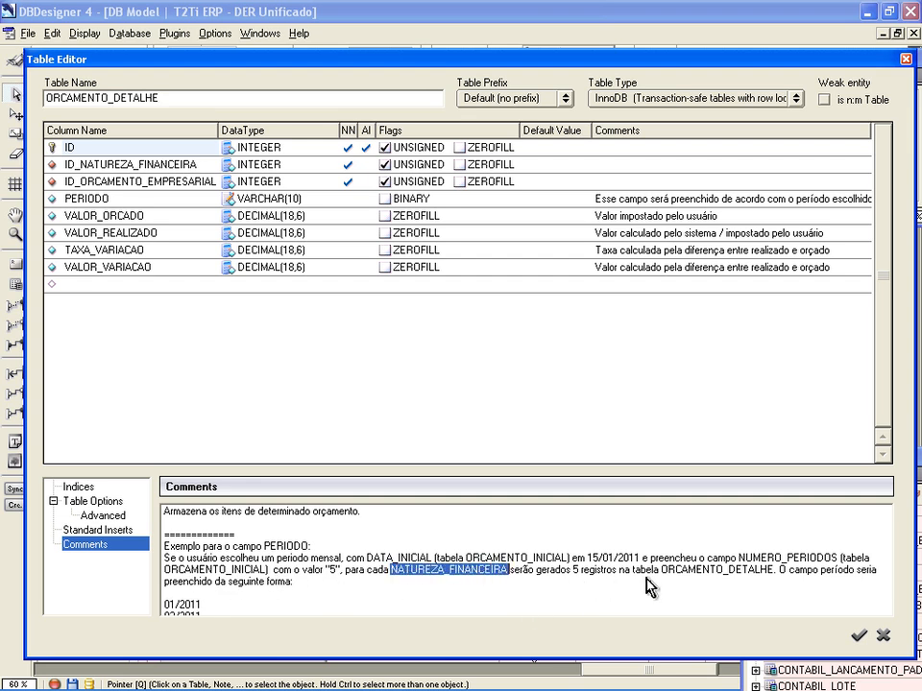
pyautogui.moveTo(661, 572); pyautogui.dragTo(763, 571)
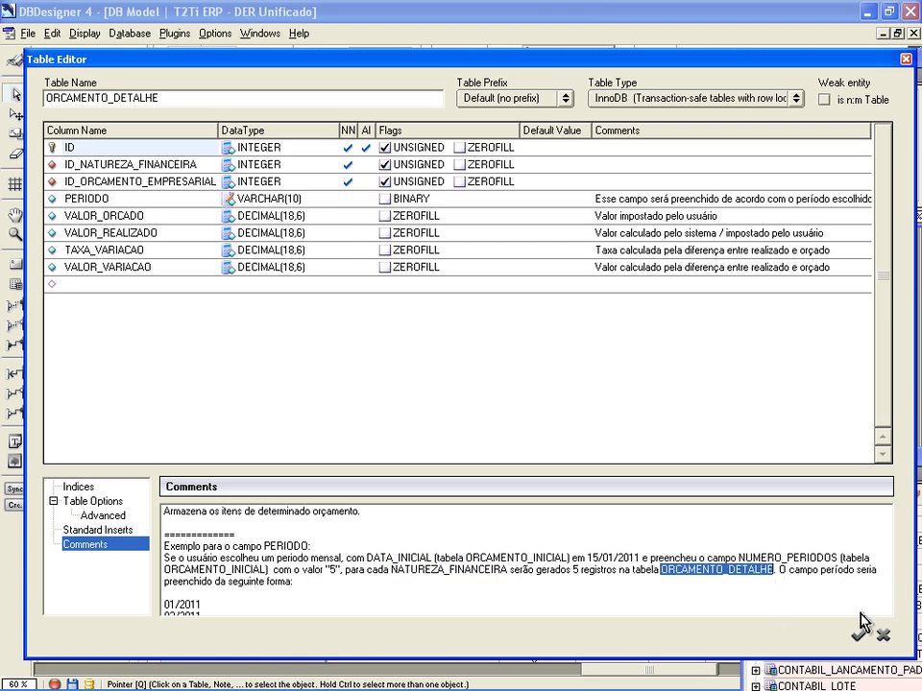
pyautogui.click(840, 591)
pyautogui.press('Down')
pyautogui.press('Down')
pyautogui.press('Down')
pyautogui.press('Down')
pyautogui.press('Down')
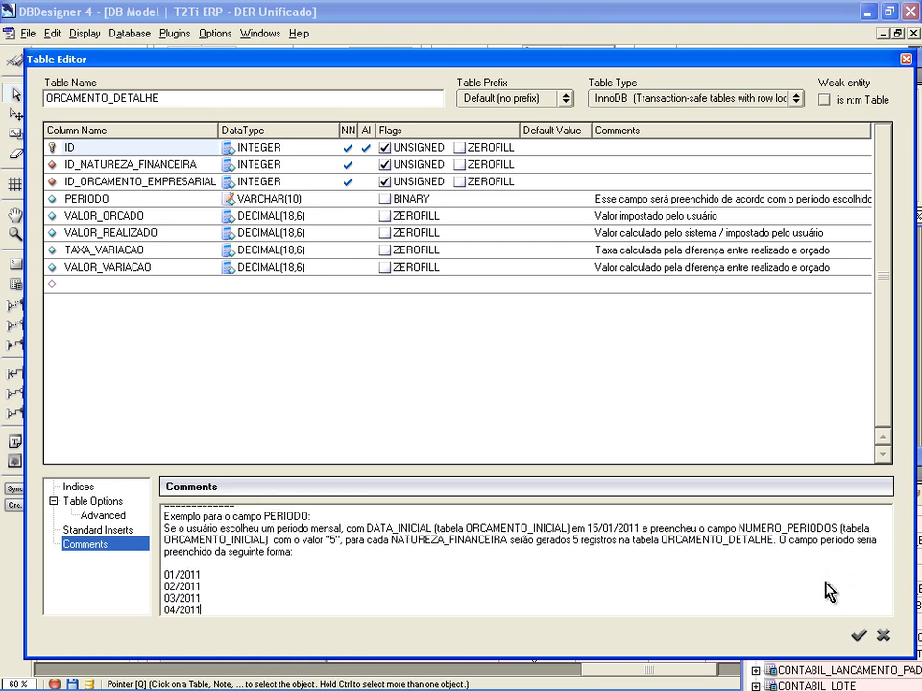
pyautogui.press('End')
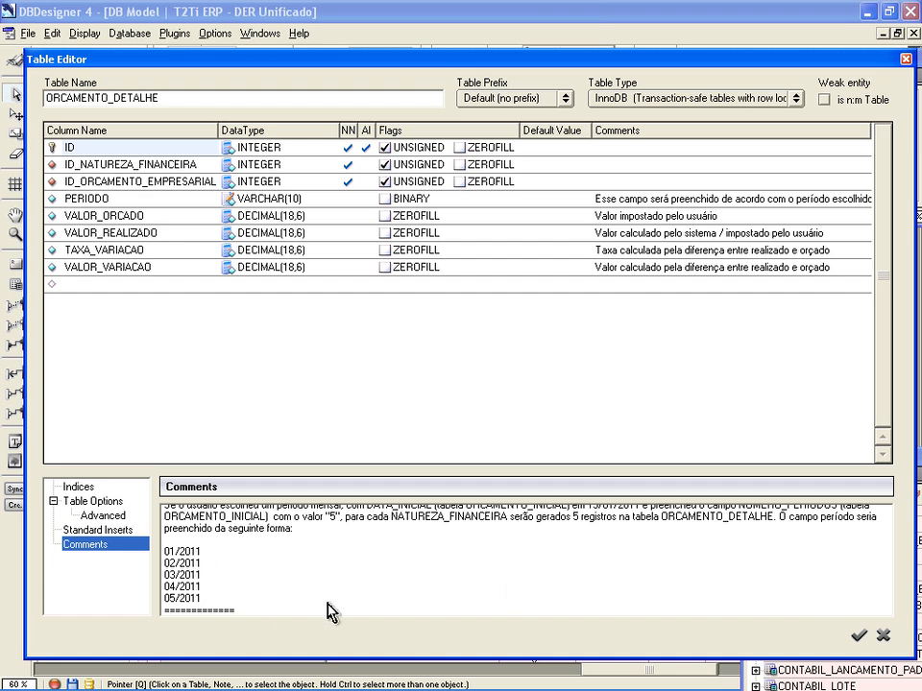
pyautogui.scroll(2, 328, 612)
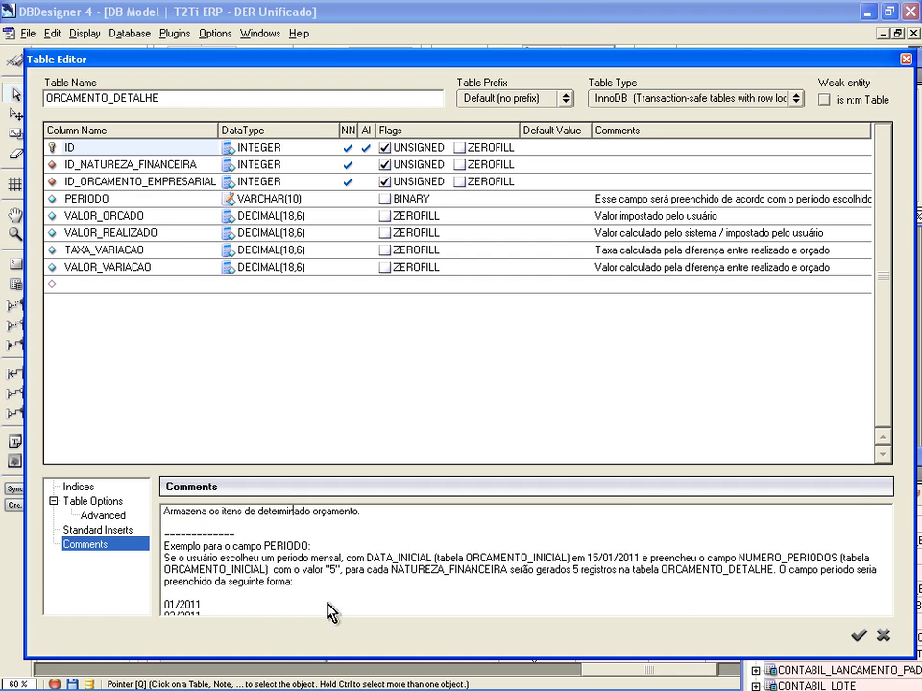
pyautogui.click(883, 636)
# Examine the columns and comments of the ORCAMENTO_FLUXO_CAIXA_PERIODO and ORCAMENTO_FLUXO_CAIXA tables, leaving both unchanged
pyautogui.click(549, 249)
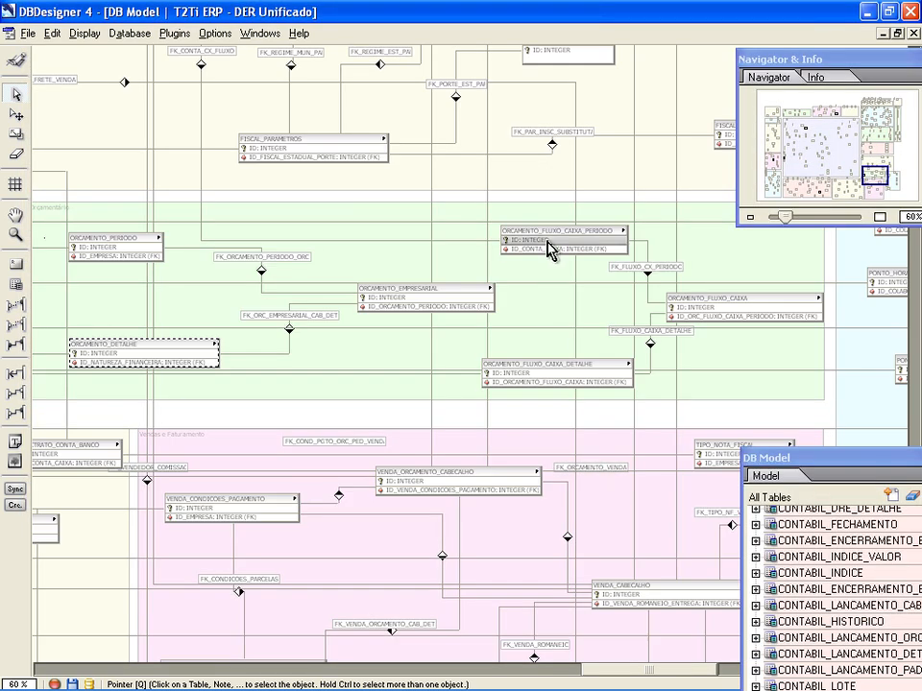
pyautogui.doubleClick(548, 252)
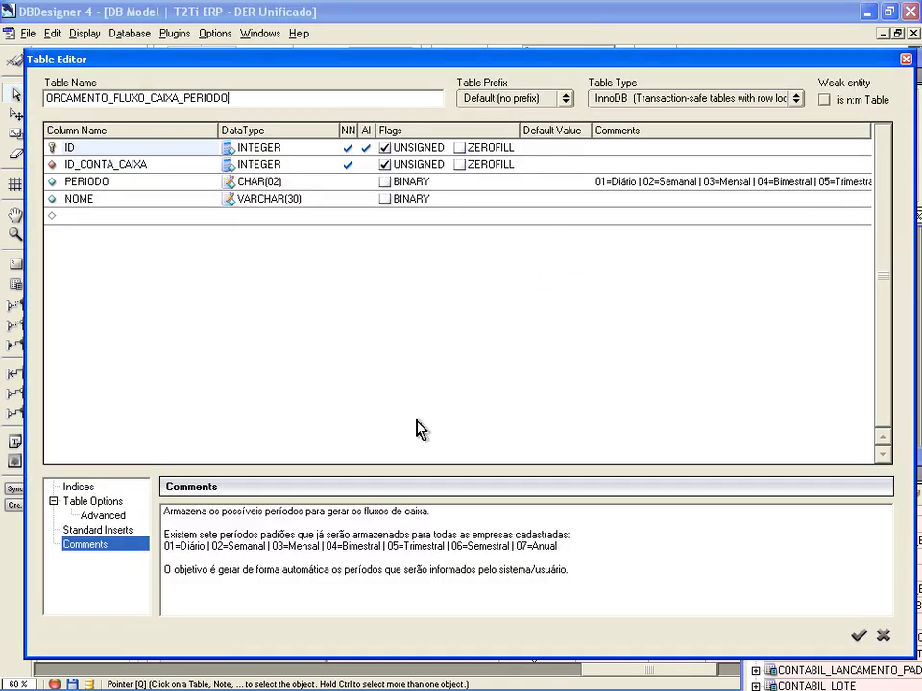
pyautogui.click(882, 635)
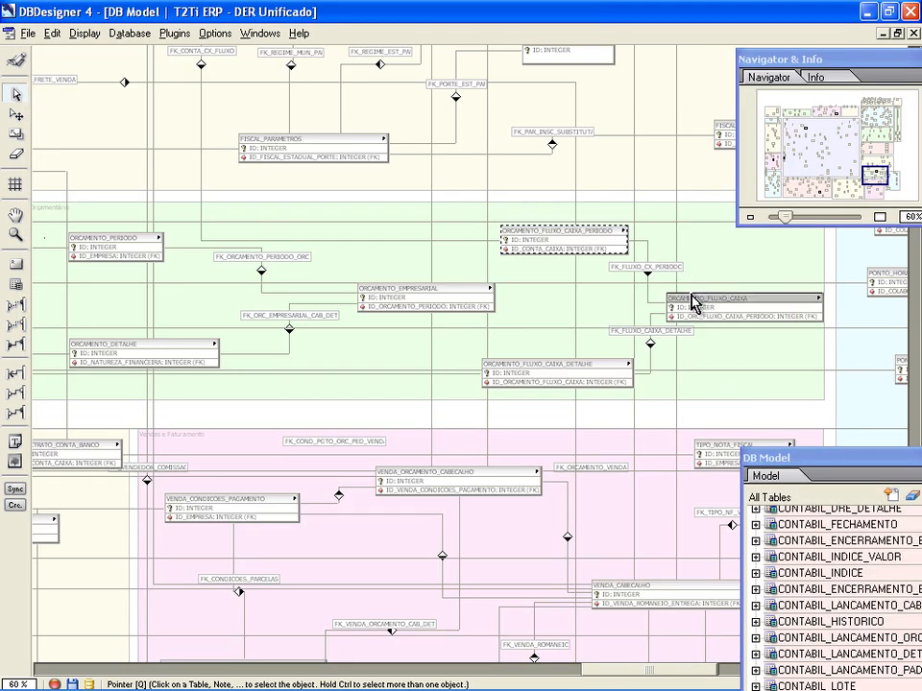
pyautogui.doubleClick(701, 321)
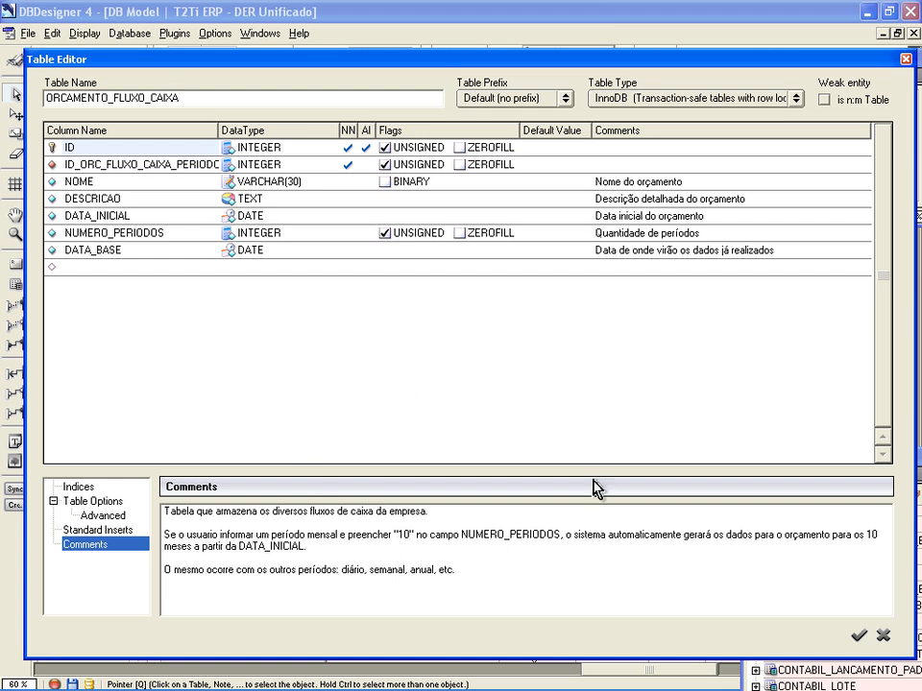
pyautogui.click(880, 635)
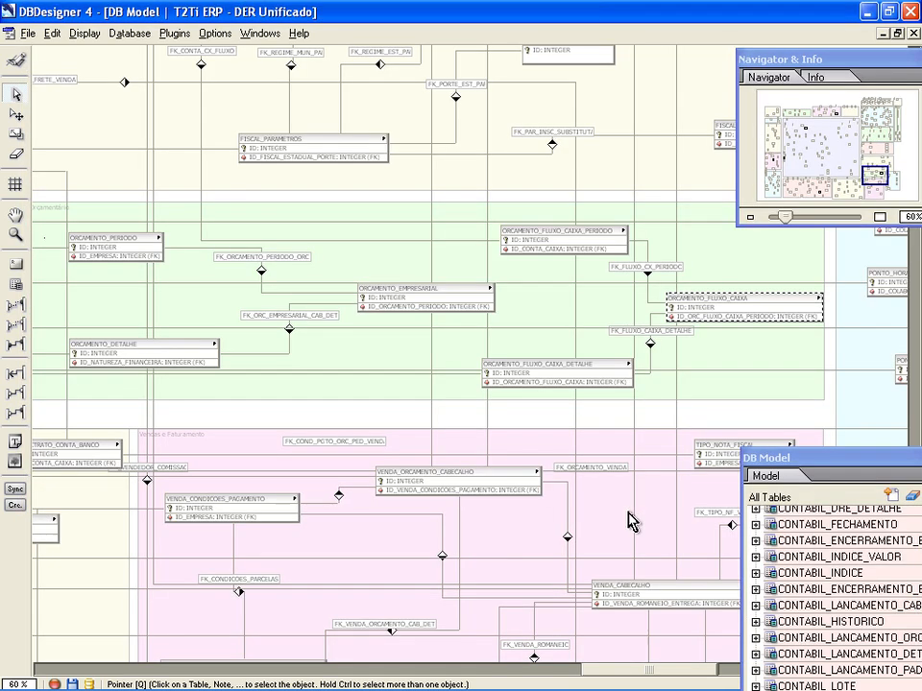
# Read the ORCAMENTO_FLUXO_CAIXA_DETALHE table's columns and comments, including the PERIODO field example, and close it unchanged
pyautogui.doubleClick(548, 387)
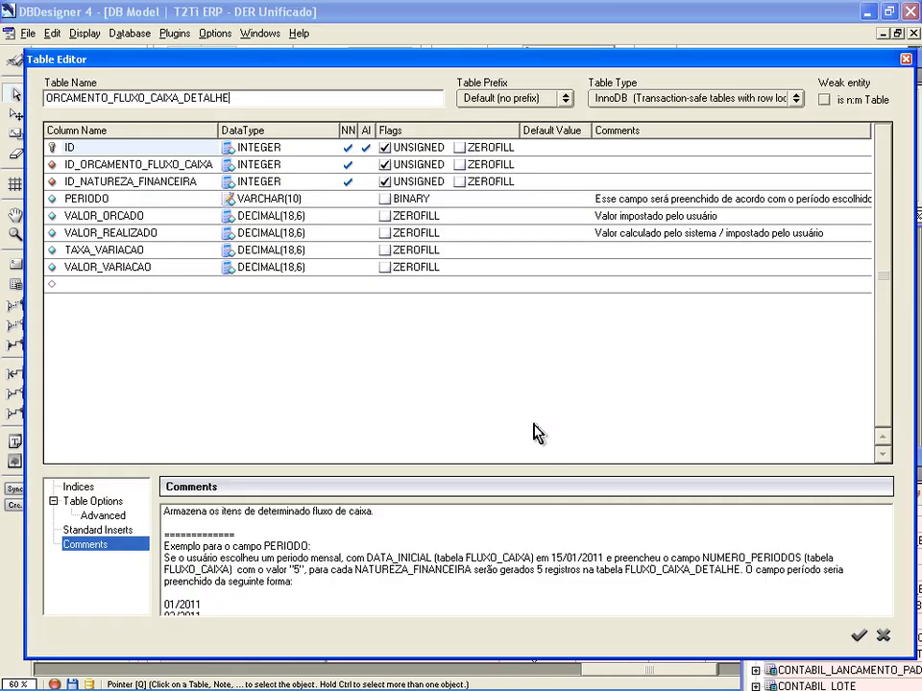
pyautogui.scroll(-1, 456, 590)
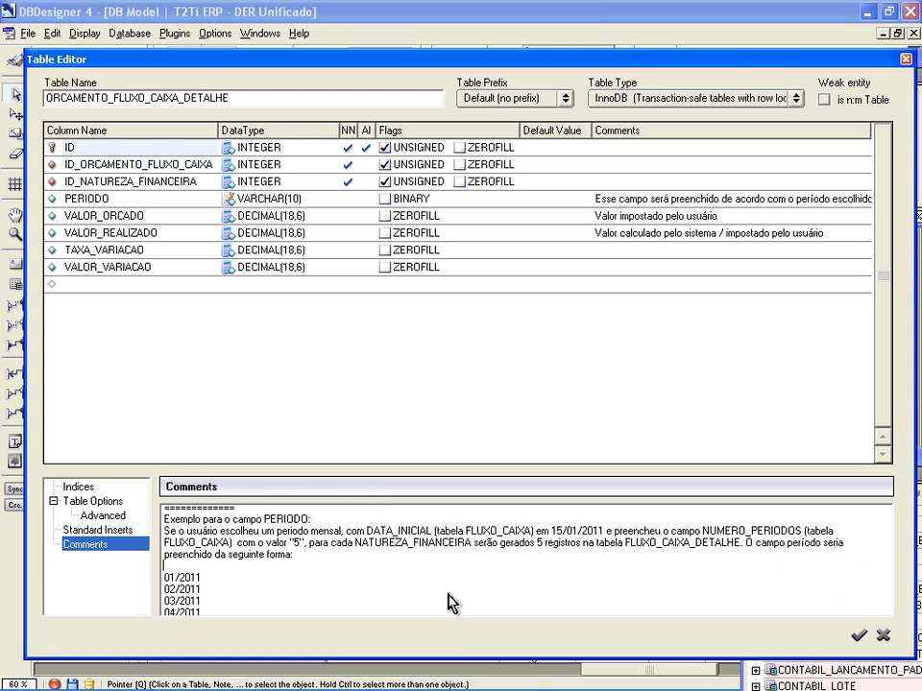
pyautogui.click(884, 636)
# Switch to T2Ti ERP to view the Períodos do Orçamento list, and look for the budget tables in SQLyog
pyautogui.hotkey('alt', 'Tab')
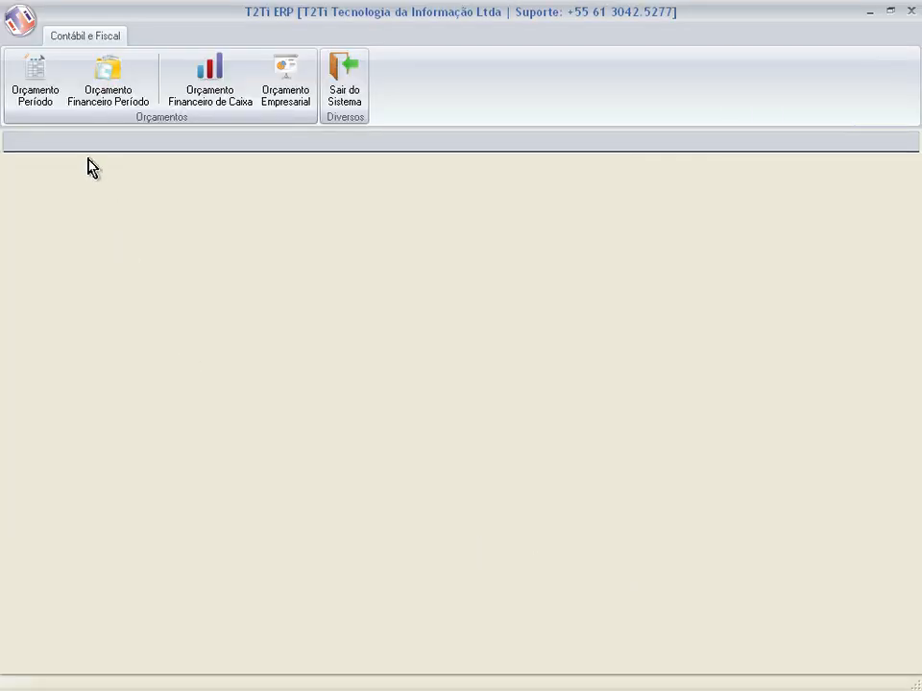
pyautogui.click(39, 88)
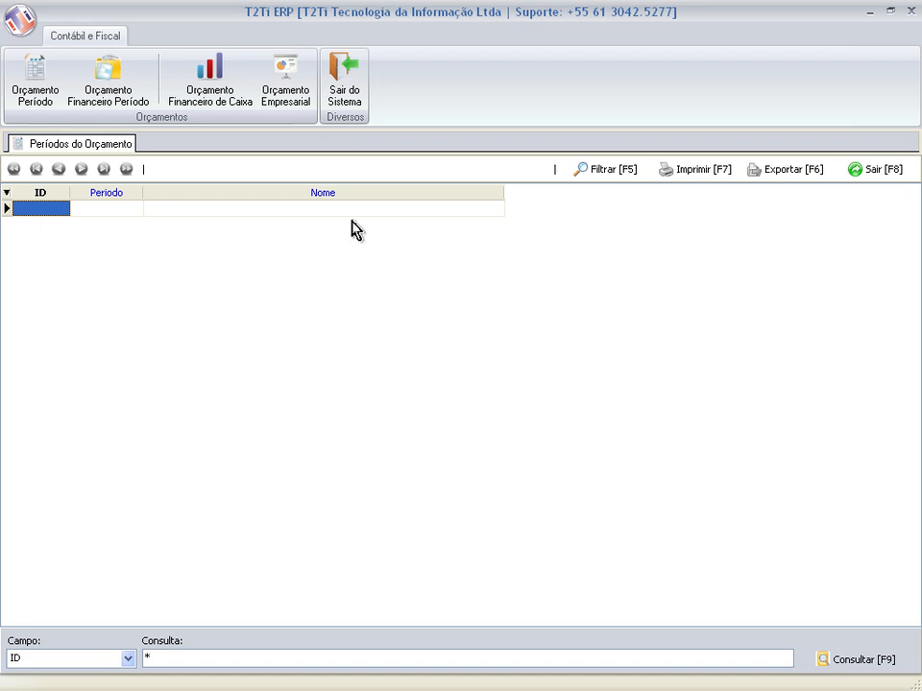
pyautogui.hotkey('alt', 'Tab')
pyautogui.hotkey('alt', 'Tab')
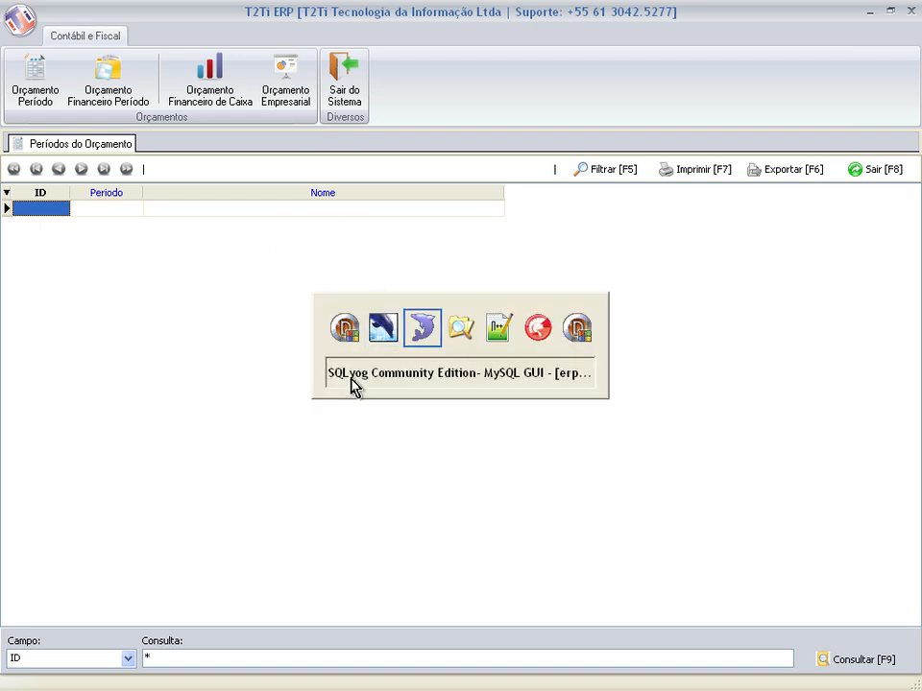
pyautogui.moveTo(268, 469); pyautogui.dragTo(285, 426)
# Switch to DBDesigner, copy the 01=Diário to 07=Anual period list from the ORCAMENTO_PERIODO table's comments, and close the table unchanged
pyautogui.hotkey('alt', 'Tab')
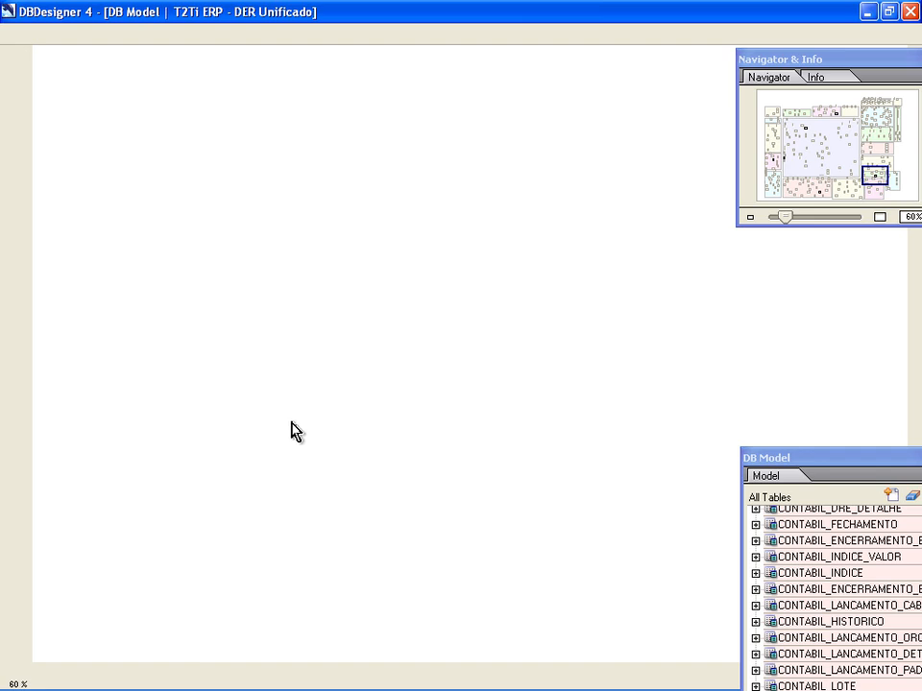
pyautogui.click(135, 267)
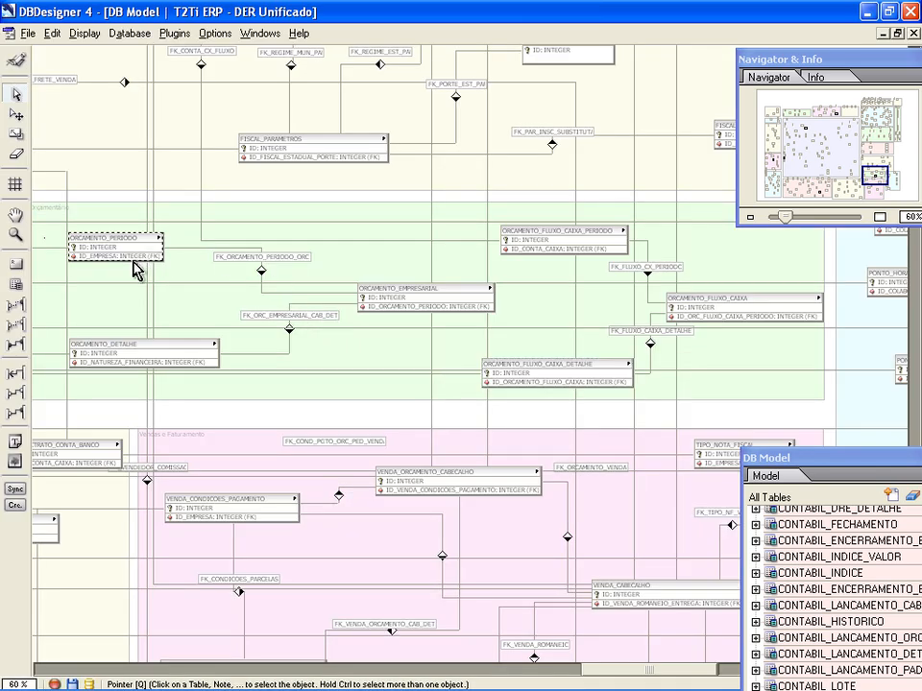
pyautogui.doubleClick(131, 259)
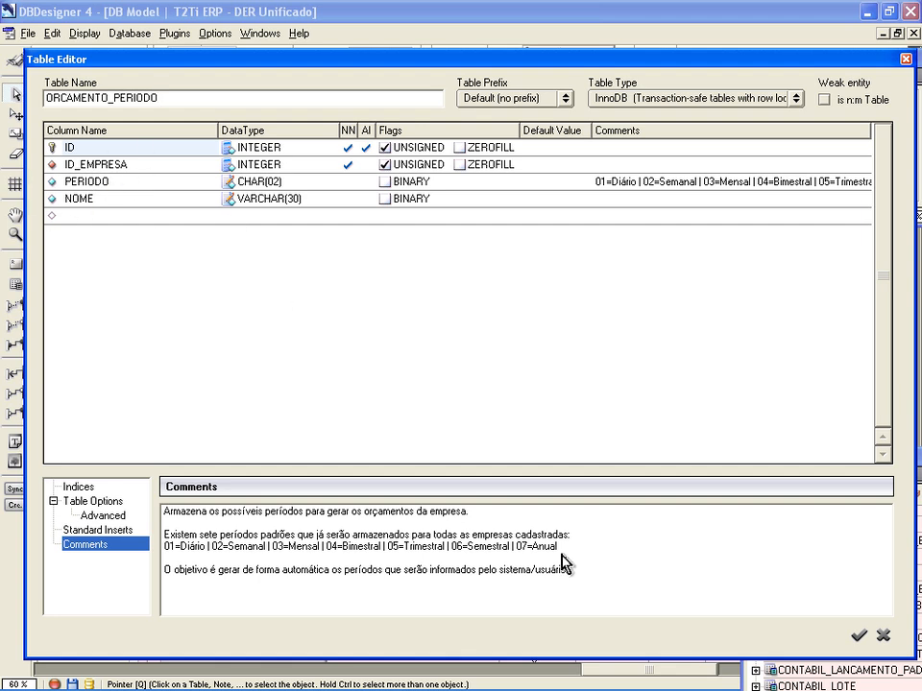
pyautogui.moveTo(558, 548); pyautogui.dragTo(58, 555)
pyautogui.hotkey('ctrl', 'c')
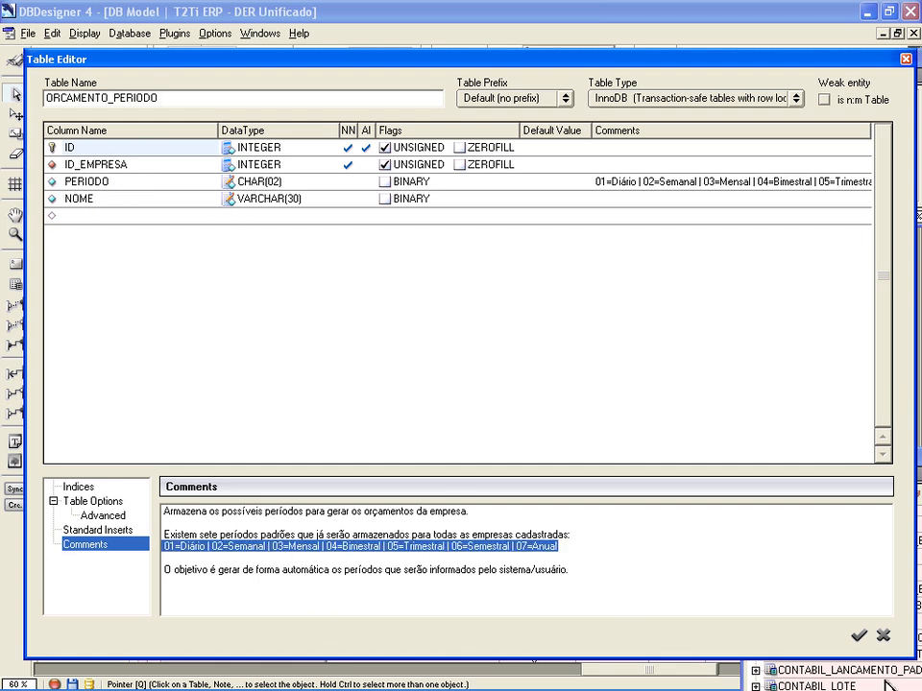
pyautogui.click(882, 636)
# Switch to SQLyog and paste the copied period list into the query editor as a reference
pyautogui.hotkey('alt', 'Tab')
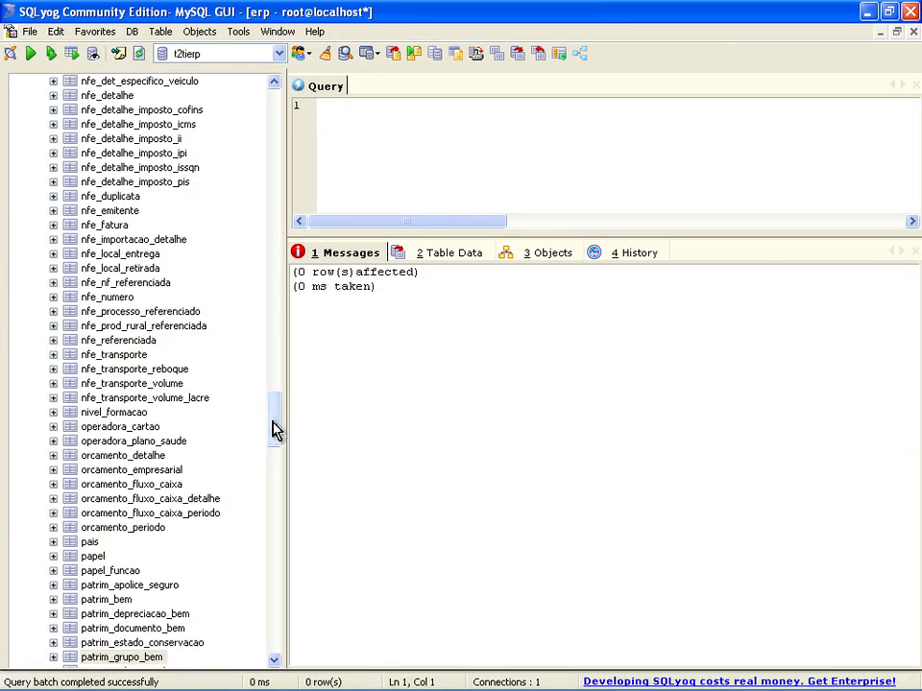
pyautogui.moveTo(271, 428); pyautogui.dragTo(276, 458)
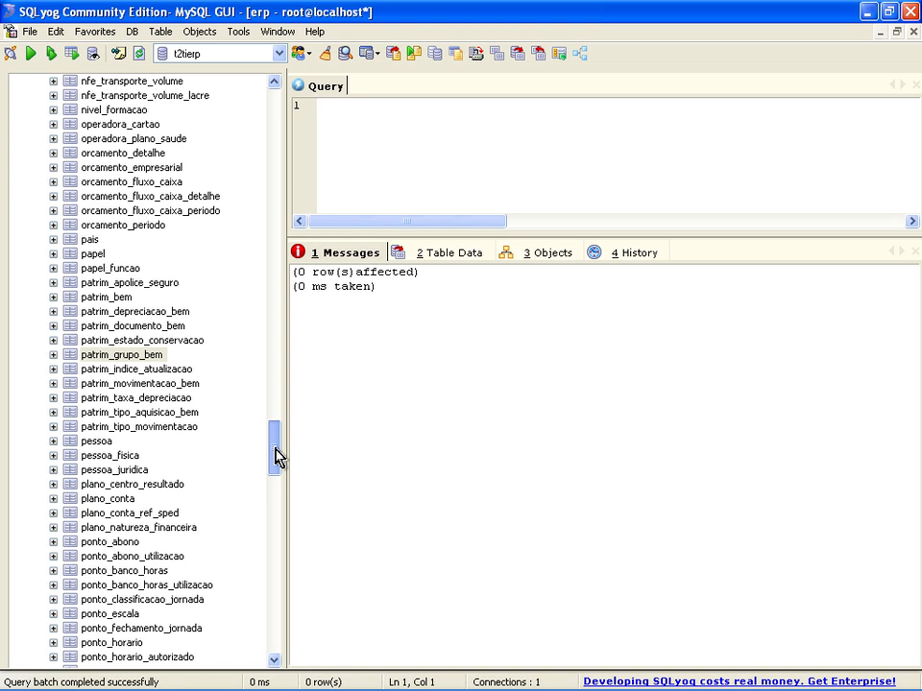
pyautogui.click(346, 154)
pyautogui.hotkey('ctrl', 'v')
# Show the orcamento_periodo table's data and add seven rows with ID_EMPRESA set to 1
pyautogui.moveTo(279, 465); pyautogui.dragTo(277, 425)
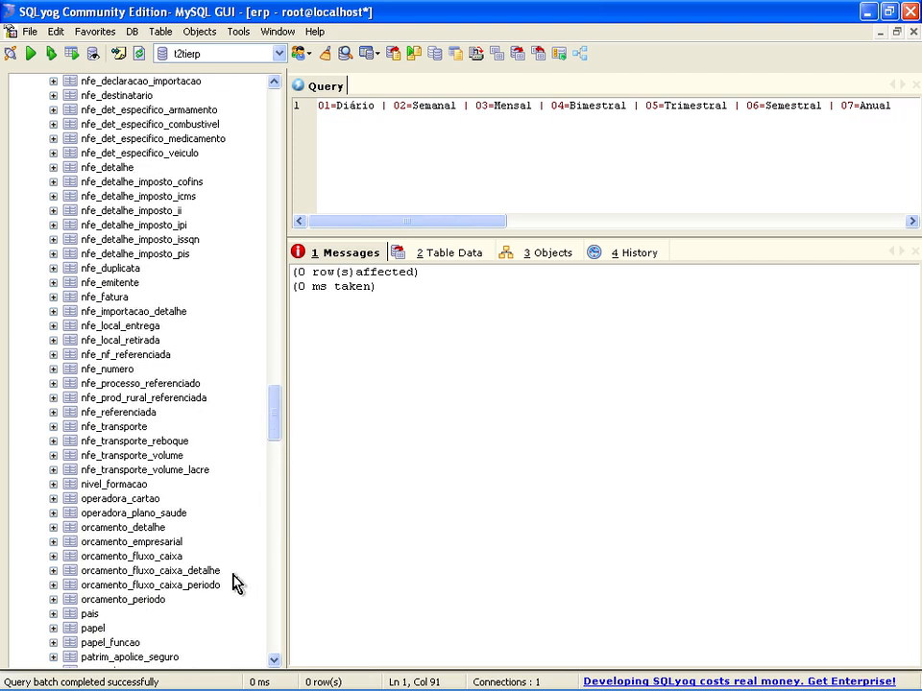
pyautogui.click(151, 600)
pyautogui.click(420, 258)
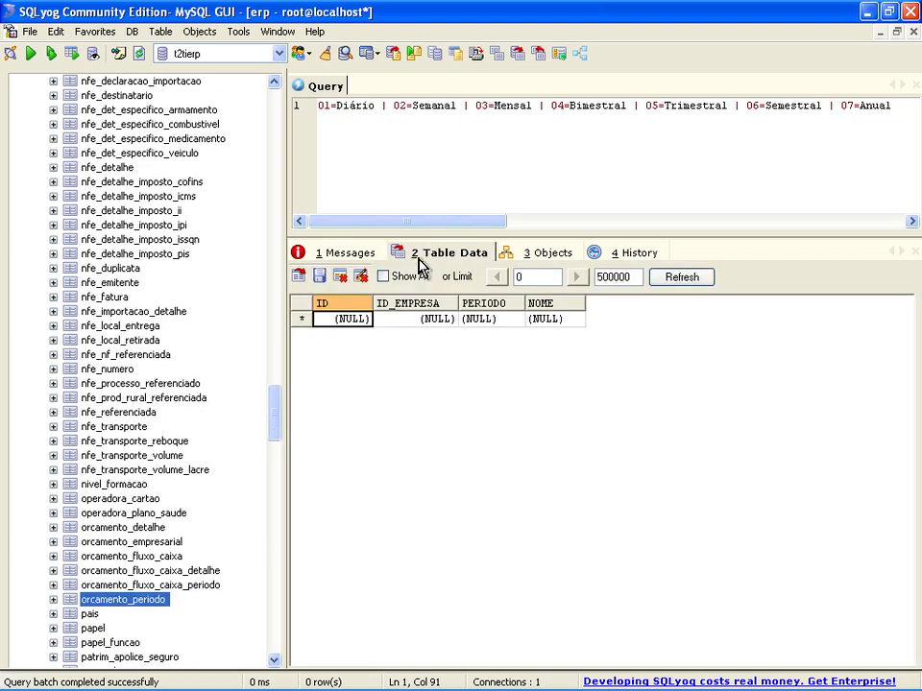
pyautogui.click(400, 321)
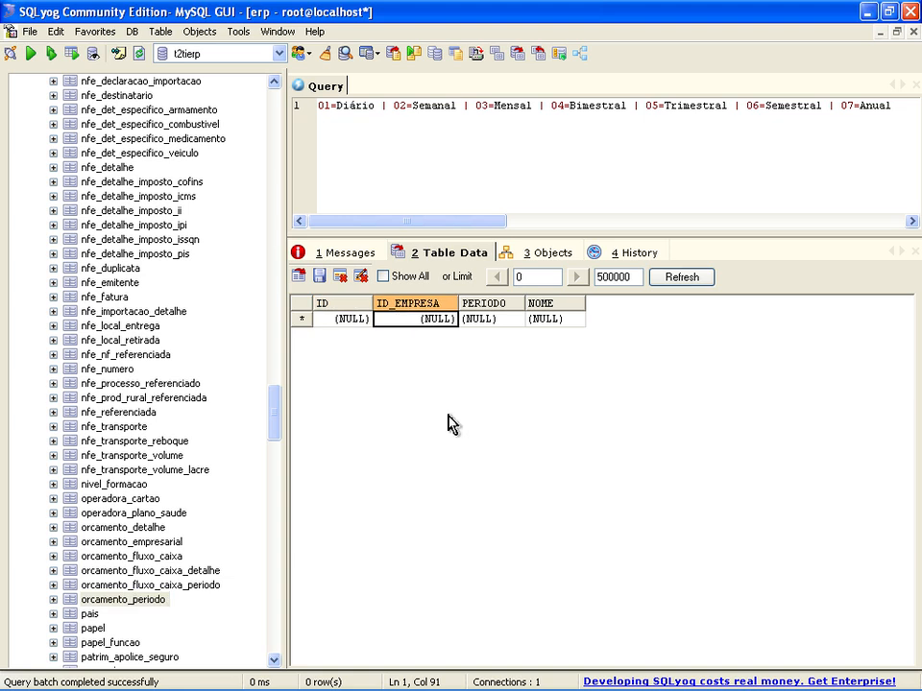
pyautogui.write('1')
pyautogui.press('Down')
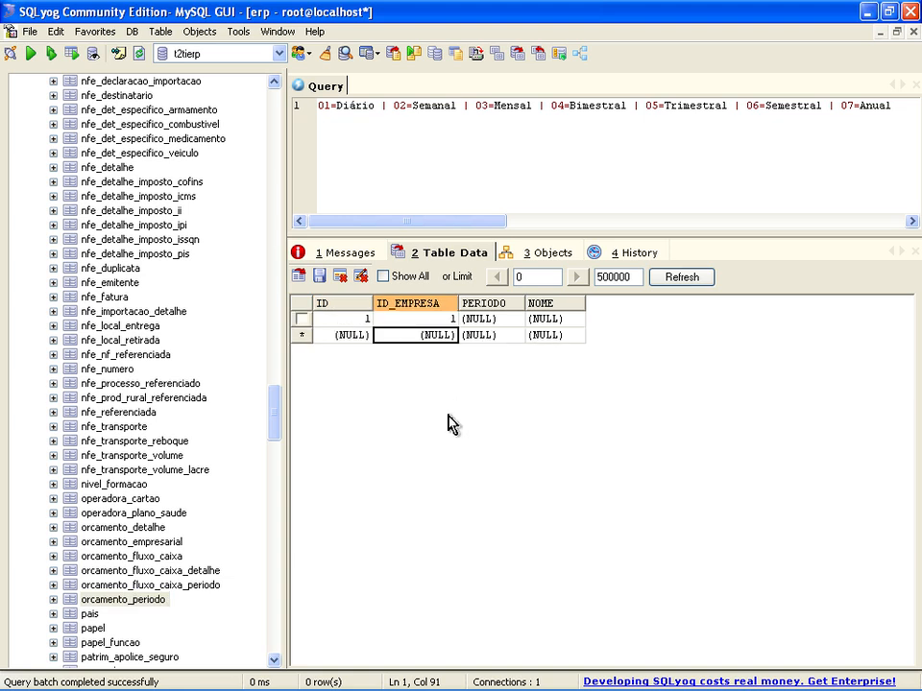
pyautogui.write('1')
pyautogui.press('Down')
pyautogui.press('1')
pyautogui.press('Down')
pyautogui.press('1')
pyautogui.press('Down')
pyautogui.press('1')
pyautogui.press('Down')
pyautogui.press('1')
pyautogui.press('Down')
pyautogui.press('1')
# Fill the PERIODO column of the seven orcamento_periodo rows with the codes 01 through 07 in order
pyautogui.press('Up')
pyautogui.press('Up')
pyautogui.press('Up')
pyautogui.press('Up')
pyautogui.press('Up')
pyautogui.press('Up')
pyautogui.press('Right')
pyautogui.write('1')
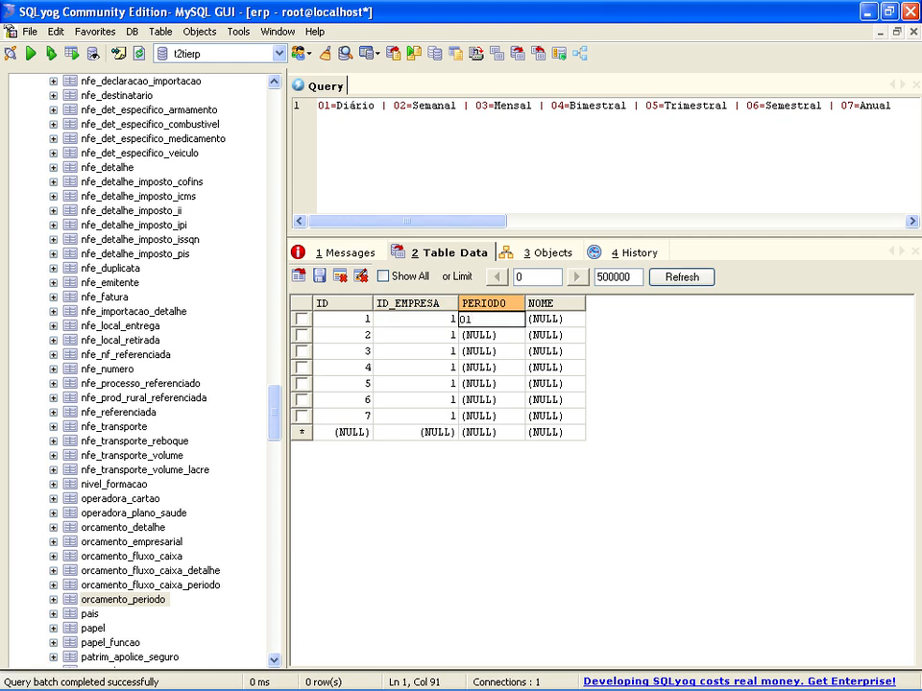
pyautogui.press('Down')
pyautogui.write('02')
pyautogui.press('Down')
pyautogui.write('03')
pyautogui.press('Down')
pyautogui.write('04')
pyautogui.press('Down')
pyautogui.press('0')
pyautogui.press('5')
pyautogui.press('Down')
pyautogui.write('06')
pyautogui.press('Down')
pyautogui.write('07')
# Copy Diário and Semanal from the pasted period list into the NOME fields of periods 01 and 02
pyautogui.press('Up')
pyautogui.press('Up')
pyautogui.press('Up')
pyautogui.press('Up')
pyautogui.press('Up')
pyautogui.press('Up')
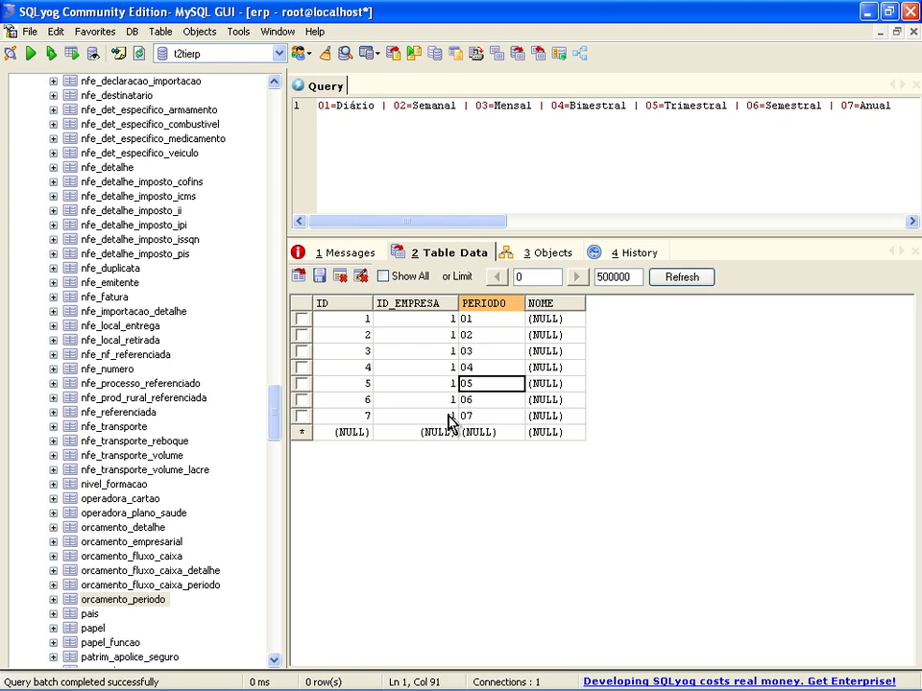
pyautogui.press('Right')
pyautogui.doubleClick(357, 107)
pyautogui.hotkey('ctrl', 'c')
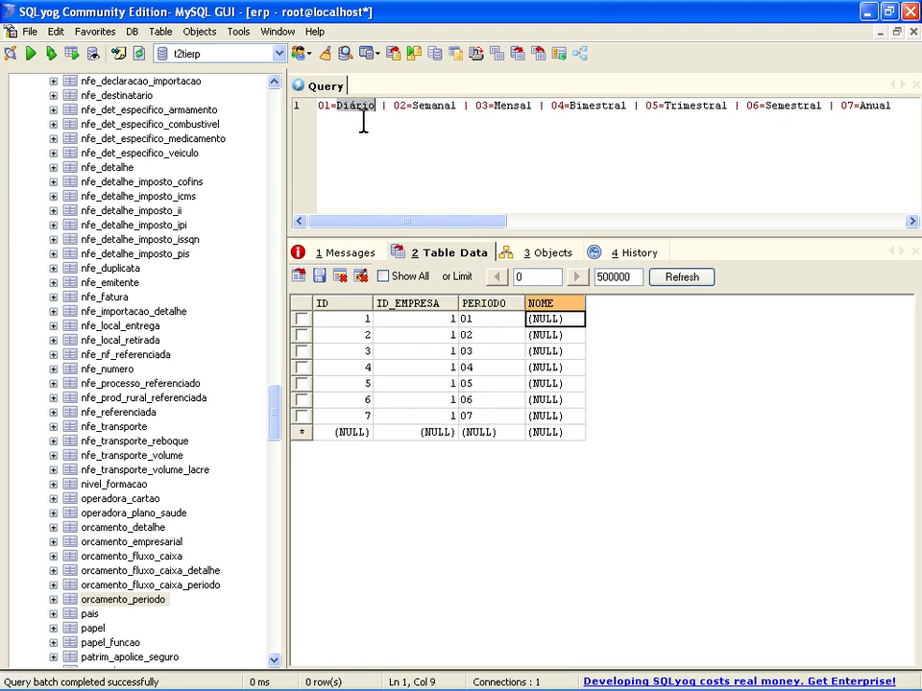
pyautogui.click(534, 320)
pyautogui.hotkey('ctrl', 'v')
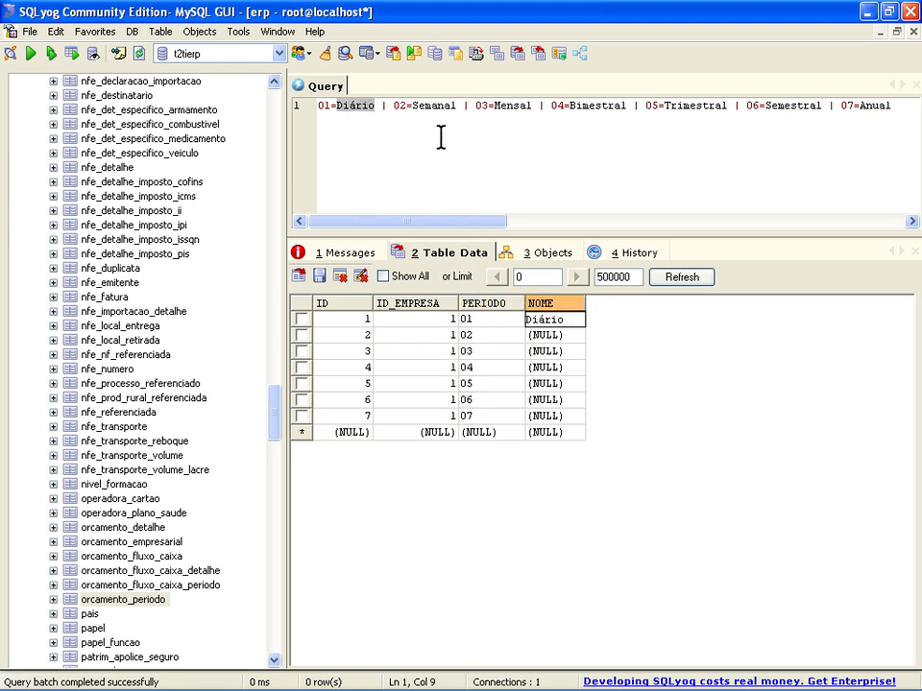
pyautogui.doubleClick(424, 105)
pyautogui.hotkey('ctrl', 'c')
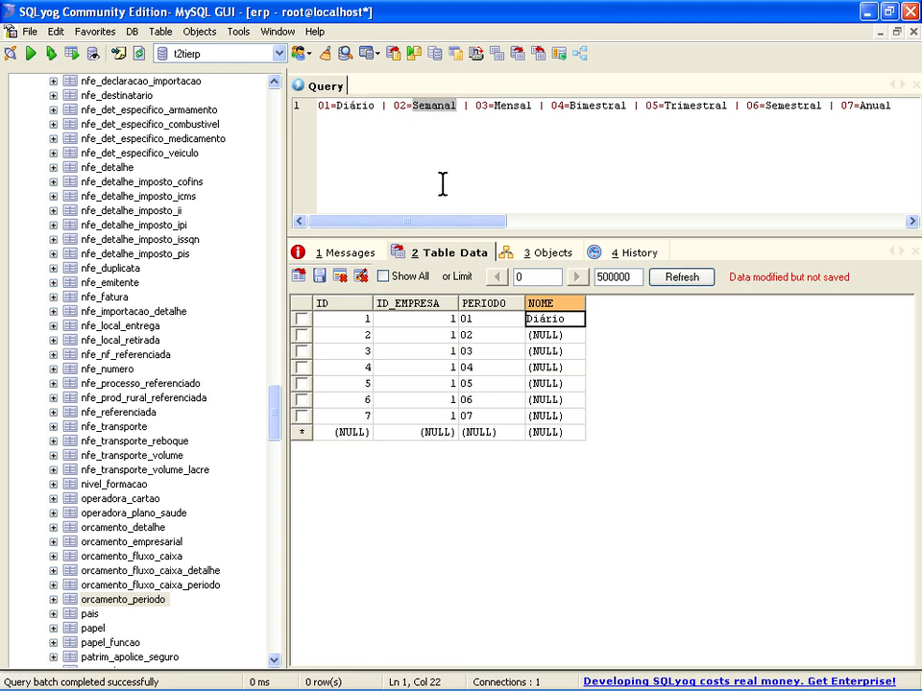
pyautogui.click(552, 335)
pyautogui.hotkey('ctrl', 'v')
# Copy Mensal, Bimestral and Trimestral from the period list into the NOME fields of periods 03, 04 and 05
pyautogui.doubleClick(510, 105)
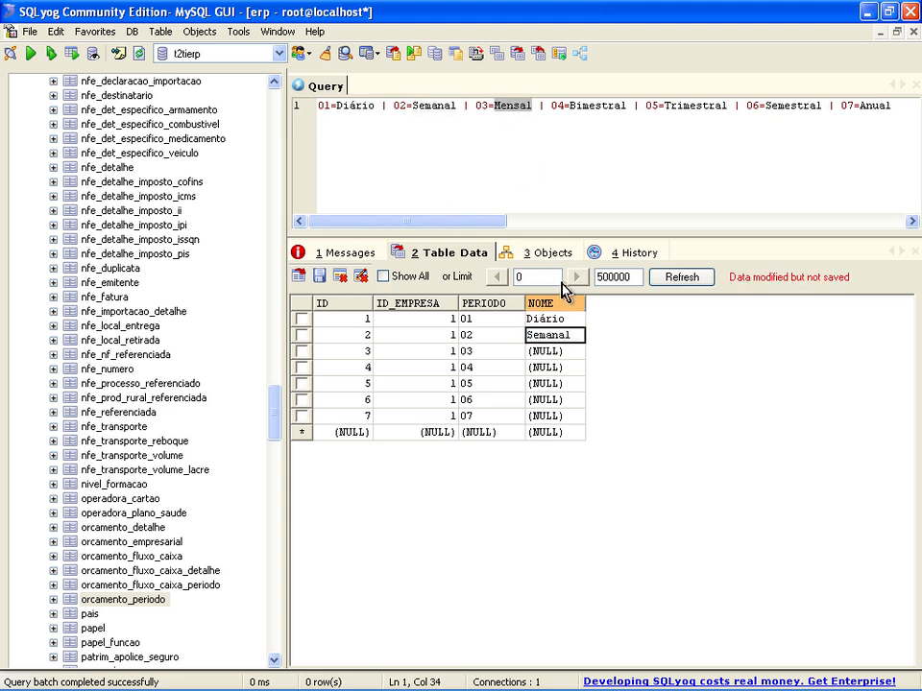
pyautogui.click(552, 351)
pyautogui.write('Mensal')
pyautogui.doubleClick(582, 106)
pyautogui.hotkey('ctrl', 'c')
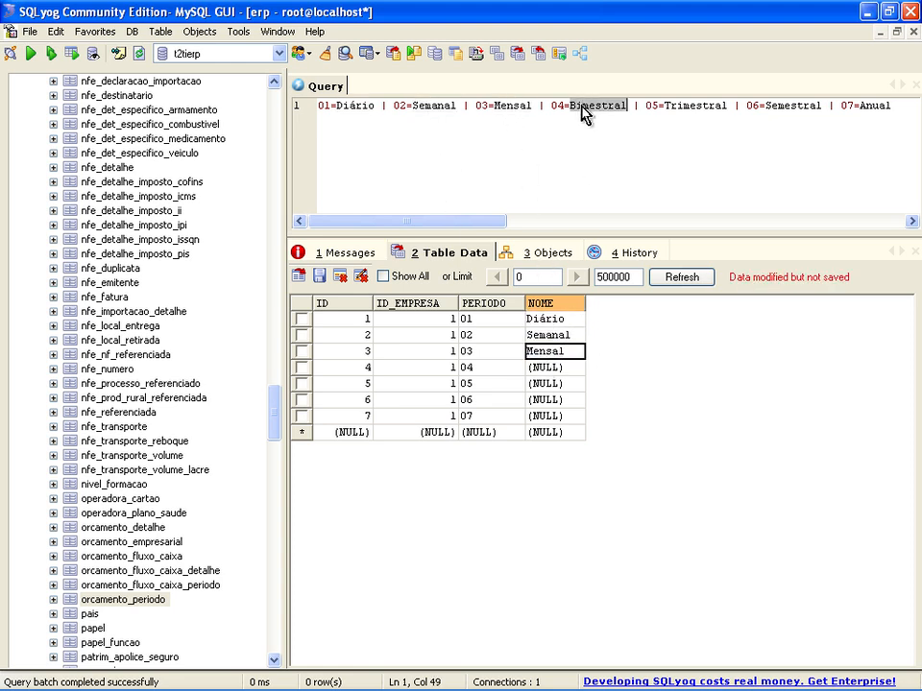
pyautogui.click(557, 368)
pyautogui.hotkey('ctrl', 'v')
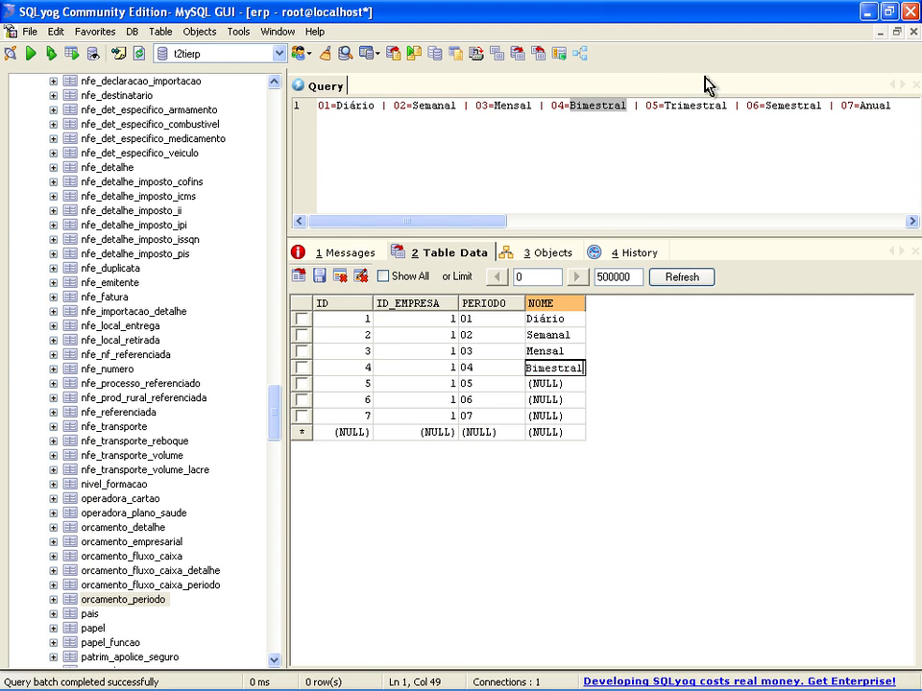
pyautogui.click(683, 106)
pyautogui.doubleClick(684, 105)
pyautogui.click(571, 383)
pyautogui.write('Trimestral')
# Set the NOME fields of periods 06 and 07 to Semestral and Anual, and save the edited rows
pyautogui.doubleClick(793, 106)
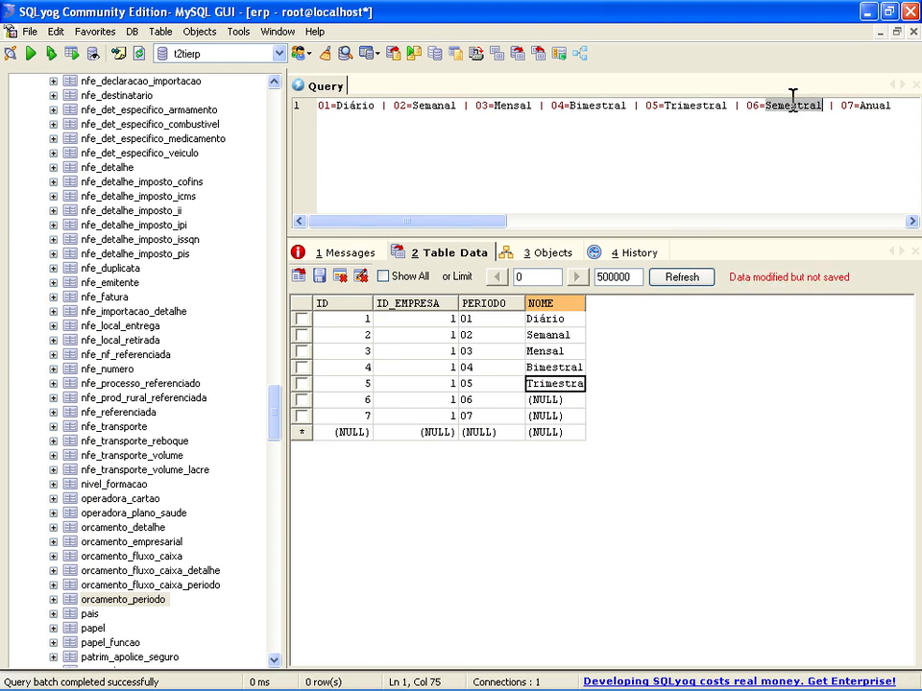
pyautogui.click(554, 400)
pyautogui.write('Semestral')
pyautogui.doubleClick(868, 106)
pyautogui.hotkey('ctrl', 'c')
pyautogui.click(554, 416)
pyautogui.hotkey('ctrl', 'v')
pyautogui.press('Up')
pyautogui.press('Up')
pyautogui.press('Up')
pyautogui.press('Up')
pyautogui.press('Up')
pyautogui.press('Up')
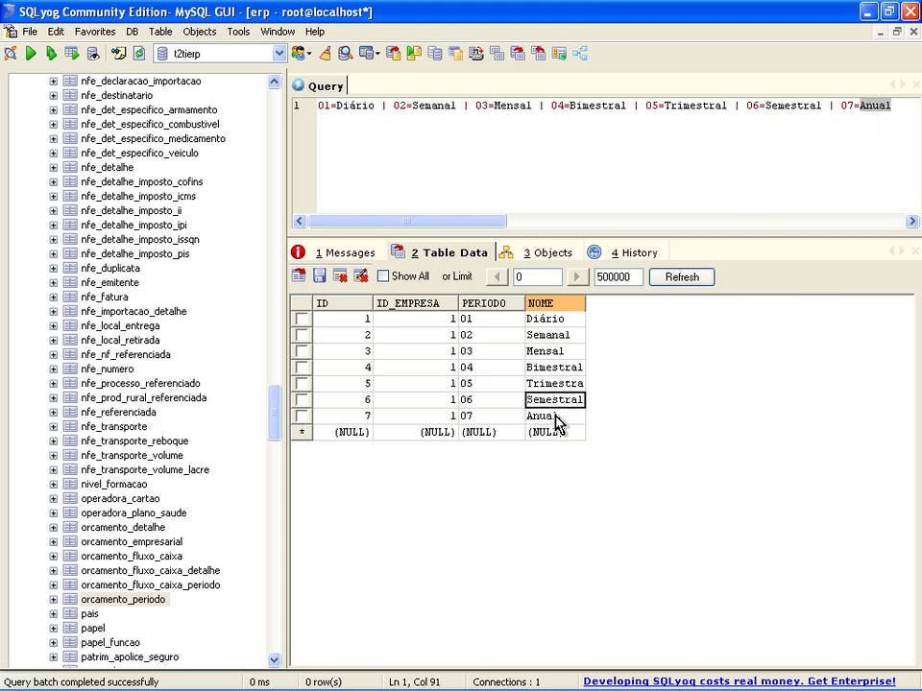
# Compare the table data of orcamento_fluxo_caixa_periodo with that of orcamento_periodo
pyautogui.click(182, 585)
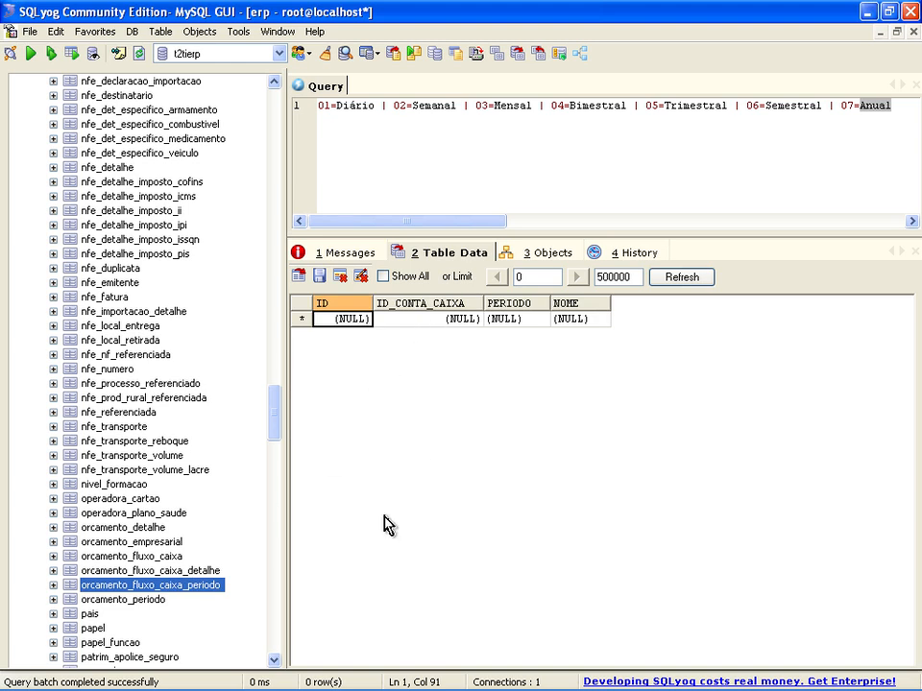
pyautogui.click(125, 600)
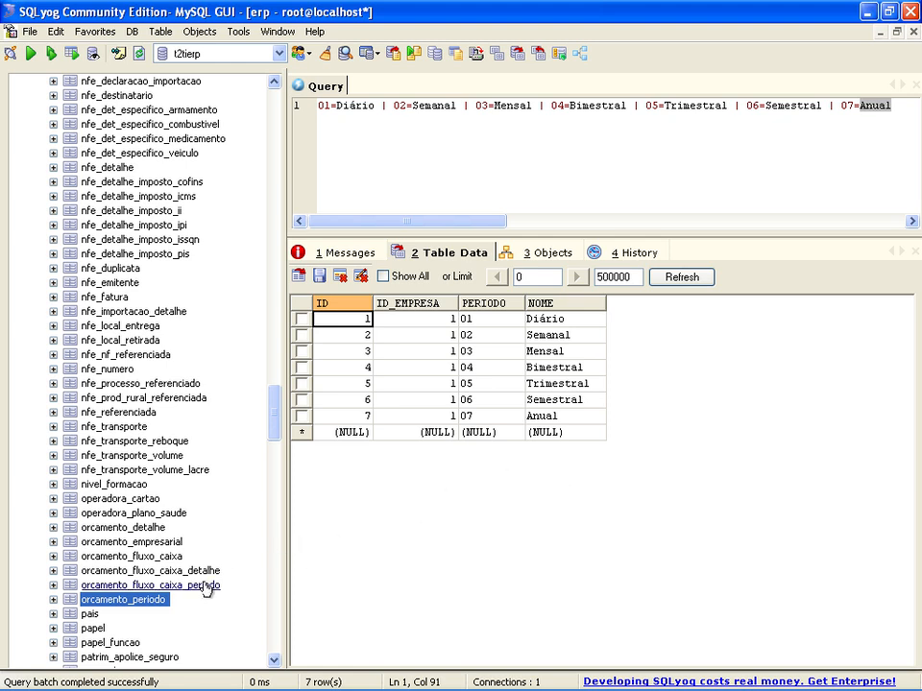
# Add seven rows to orcamento_fluxo_caixa_periodo, each with ID_CONTA_CAIXA set to 1
pyautogui.click(154, 584)
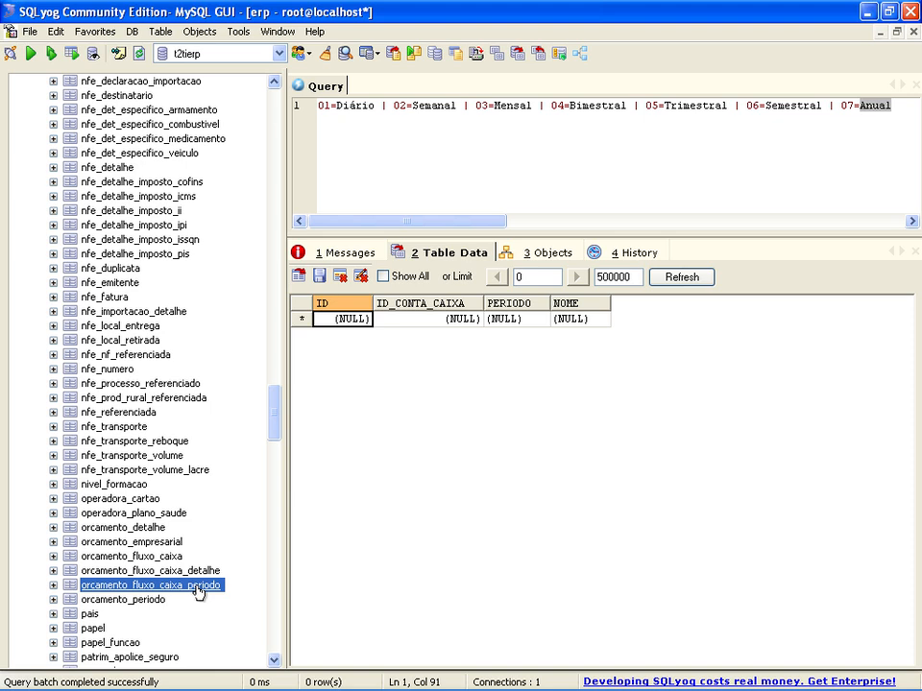
pyautogui.click(448, 318)
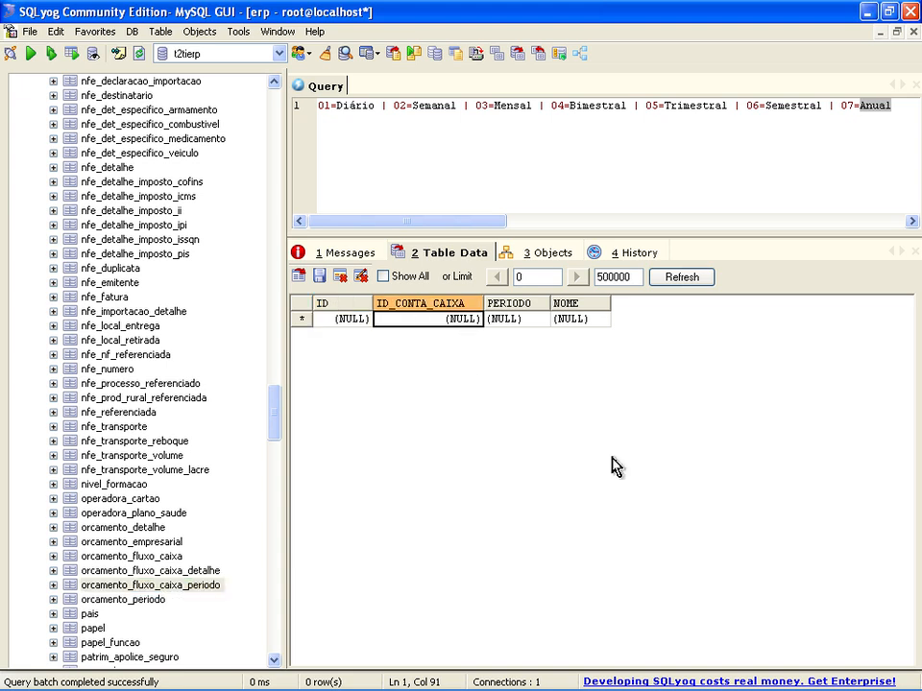
pyautogui.write('1')
pyautogui.press('Down')
pyautogui.write('1')
pyautogui.press('Down')
pyautogui.press('1')
pyautogui.press('Down')
pyautogui.press('1')
pyautogui.press('Down')
pyautogui.press('1')
pyautogui.press('Down')
pyautogui.press('1')
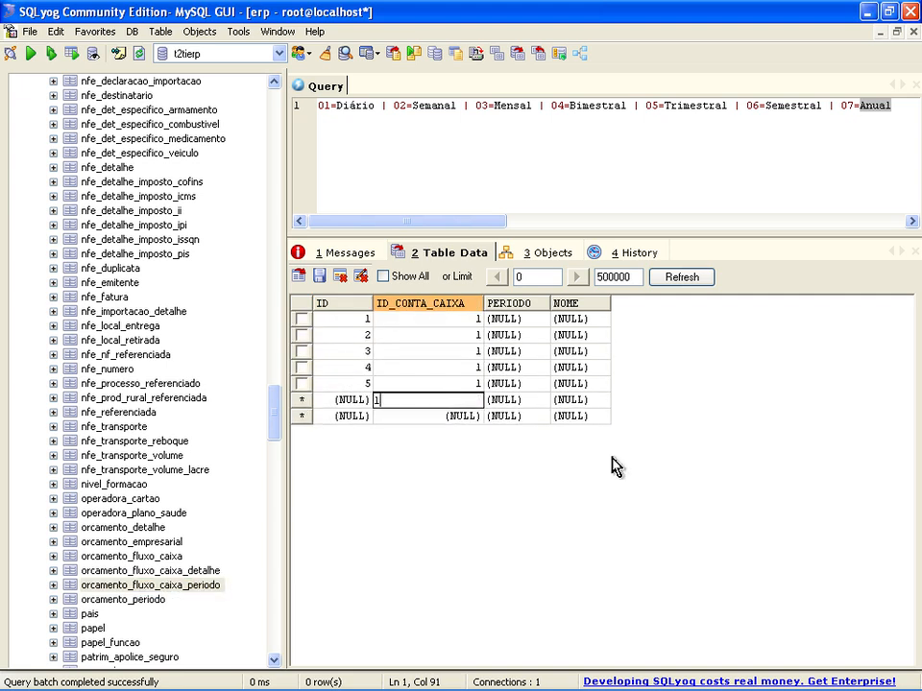
pyautogui.press('Down')
pyautogui.write('1')
pyautogui.press('Up')
pyautogui.press('Up')
pyautogui.press('Up')
pyautogui.press('Up')
pyautogui.press('Up')
pyautogui.press('Up')
# Fill the PERIODO fields of the seven orcamento_fluxo_caixa_periodo rows with 01 through 07 in order
pyautogui.press('Right')
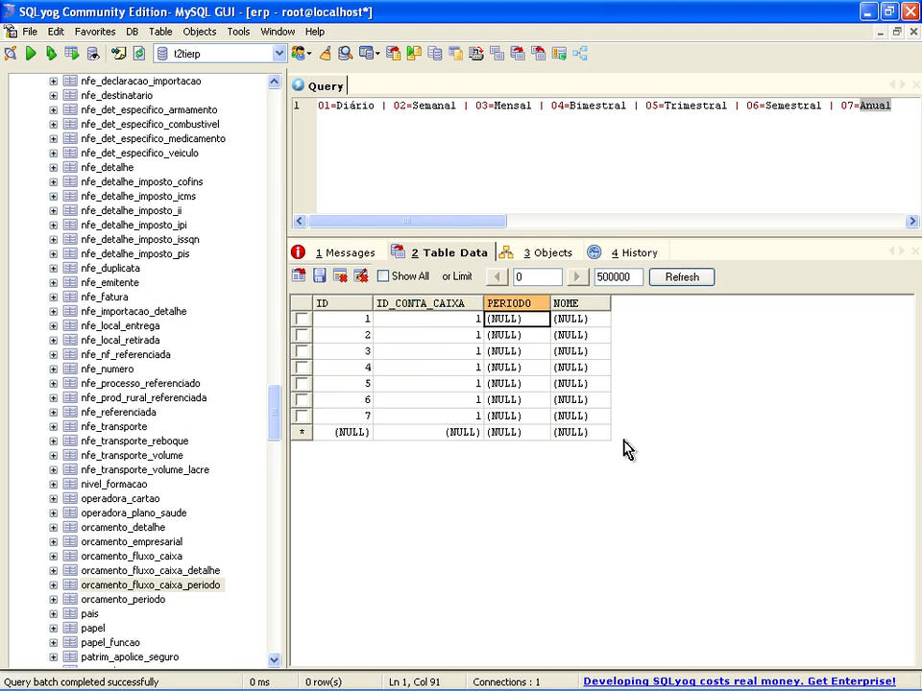
pyautogui.write('01')
pyautogui.press('Down')
pyautogui.write('02')
pyautogui.press('Down')
pyautogui.write('03')
pyautogui.press('Down')
pyautogui.write('04')
pyautogui.press('Down')
pyautogui.write('05')
pyautogui.press('Down')
pyautogui.write('06')
pyautogui.press('Down')
pyautogui.write('07')
pyautogui.press('Up')
pyautogui.press('Up')
pyautogui.press('Up')
pyautogui.press('Up')
pyautogui.press('Up')
pyautogui.press('Up')
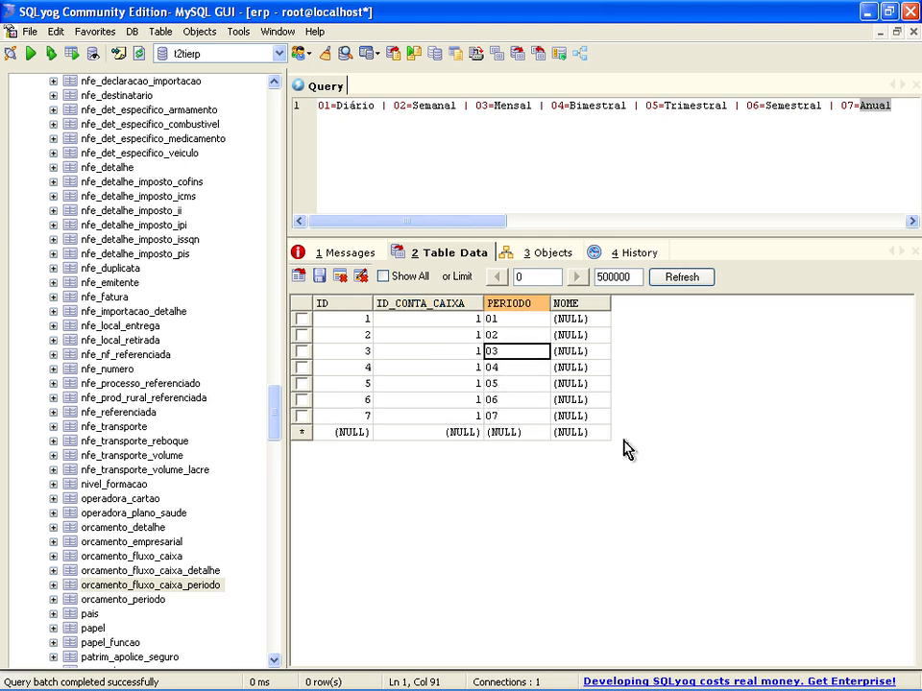
# Copy Diário and Semanal from the period list into the NOME fields of orcamento_fluxo_caixa_periodo periods 01 and 02
pyautogui.press('Right')
pyautogui.doubleClick(362, 106)
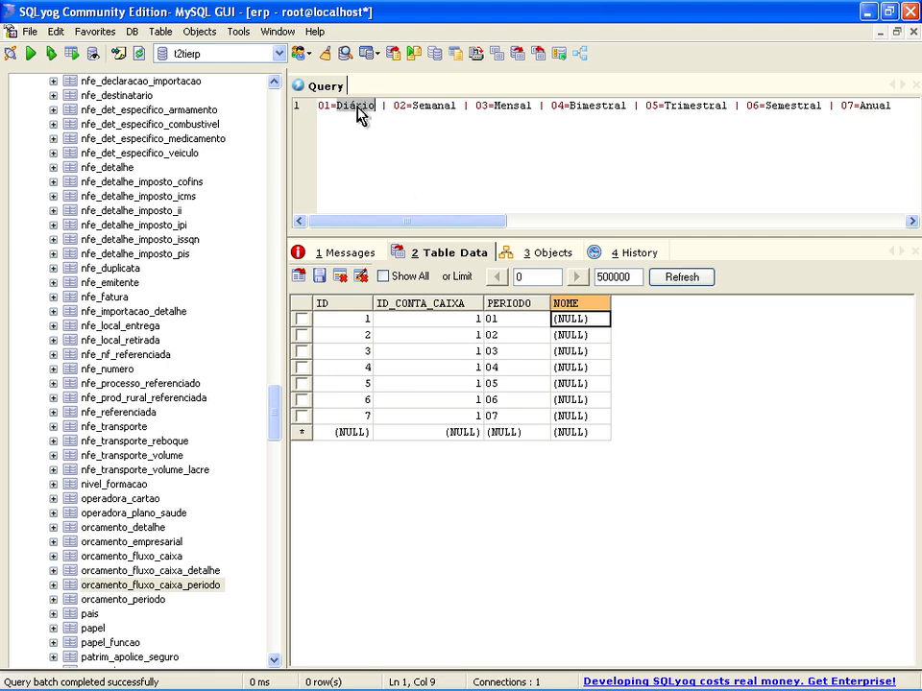
pyautogui.click(581, 319)
pyautogui.hotkey('ctrl', 'v')
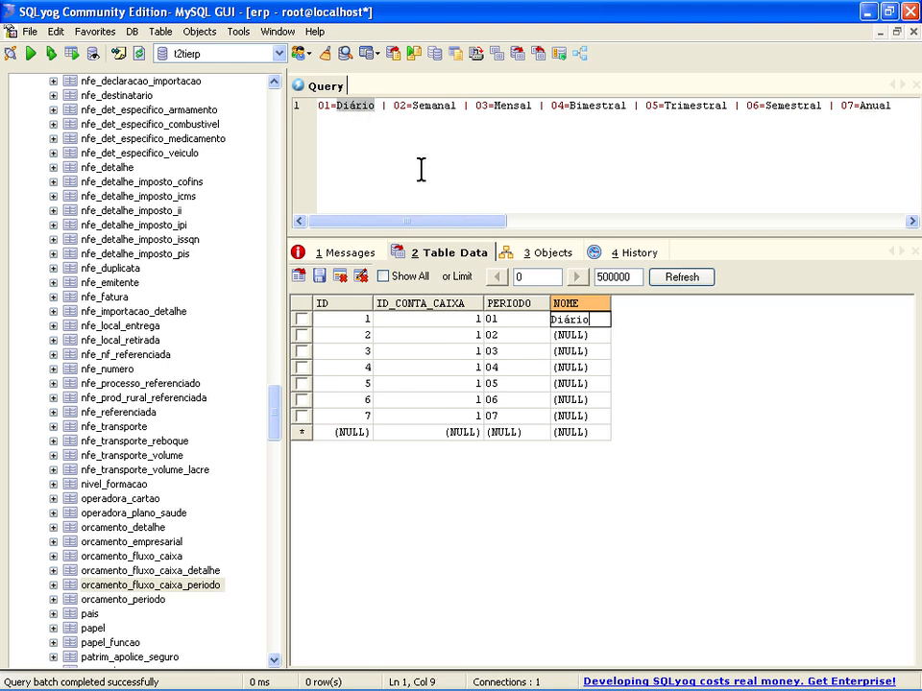
pyautogui.doubleClick(445, 108)
pyautogui.click(587, 335)
pyautogui.hotkey('ctrl', 'v')
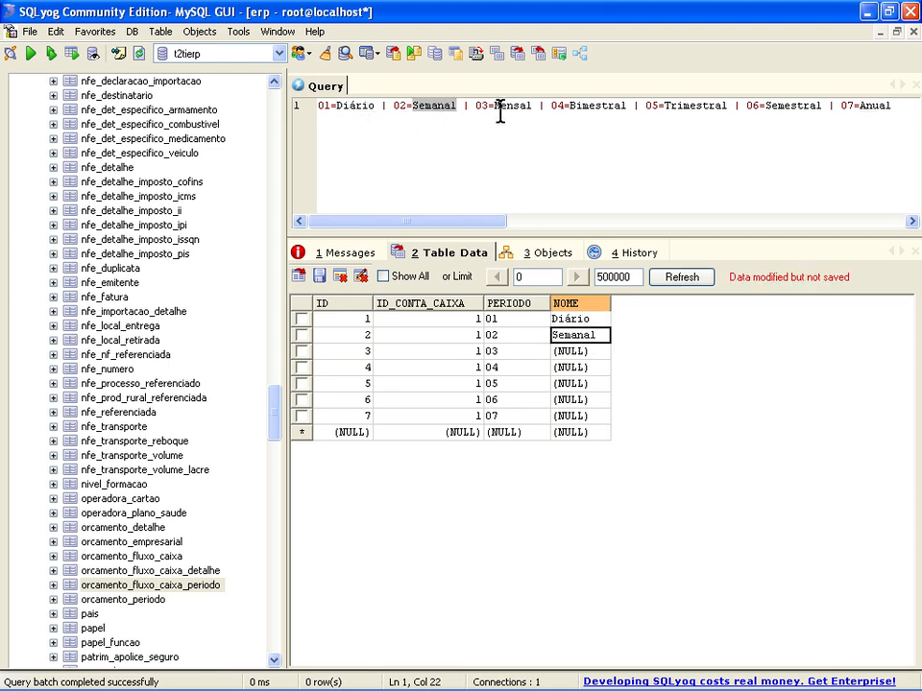
# Copy Mensal, Bimestral and Trimestral into the NOME fields of orcamento_fluxo_caixa_periodo periods 03, 04 and 05
pyautogui.doubleClick(501, 112)
pyautogui.click(585, 342)
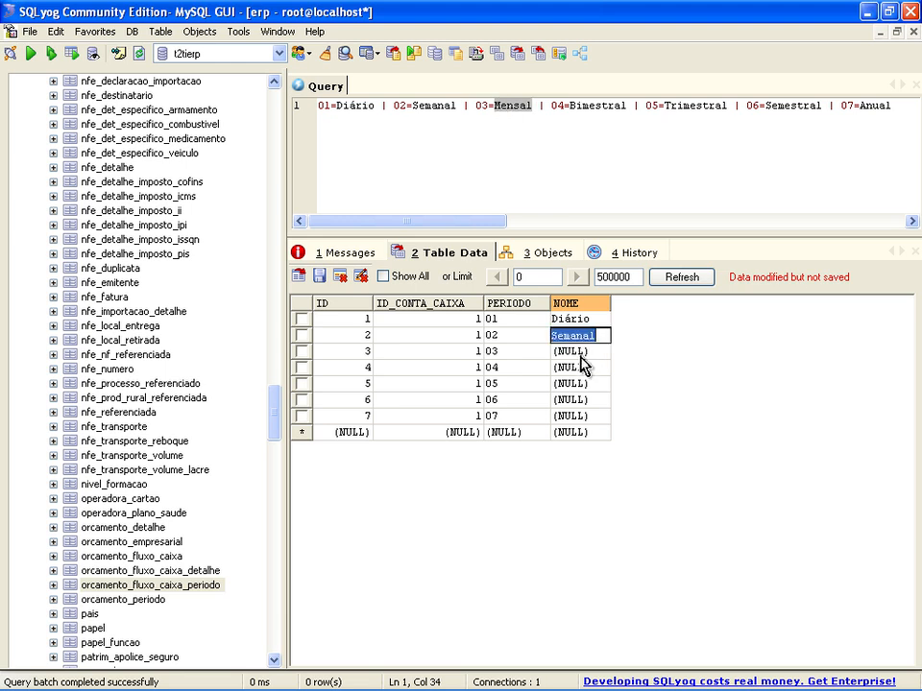
pyautogui.click(580, 357)
pyautogui.hotkey('ctrl', 'v')
pyautogui.doubleClick(577, 107)
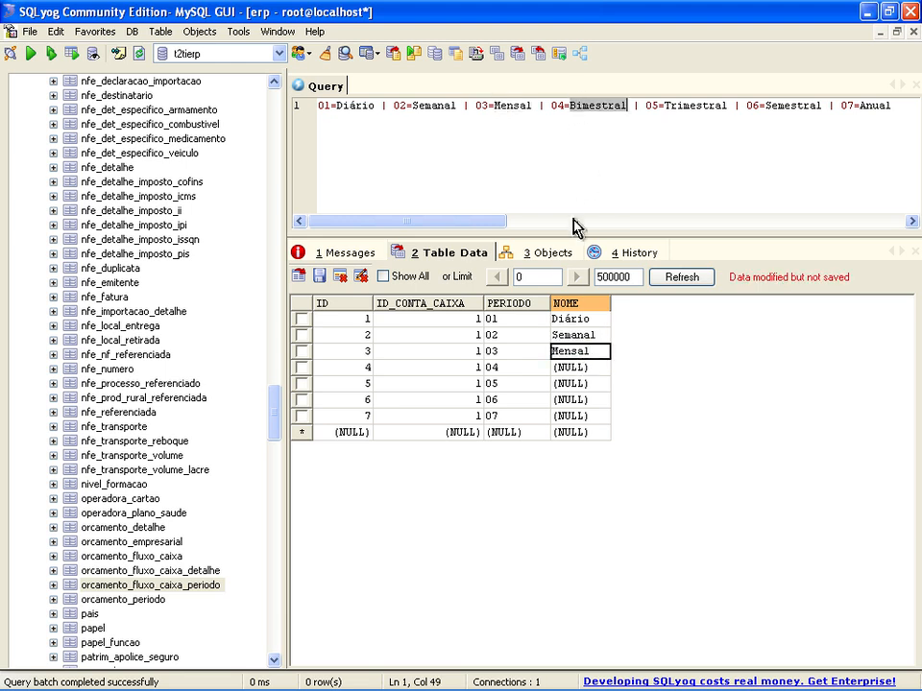
pyautogui.click(588, 366)
pyautogui.hotkey('ctrl', 'v')
pyautogui.click(672, 107)
pyautogui.doubleClick(677, 107)
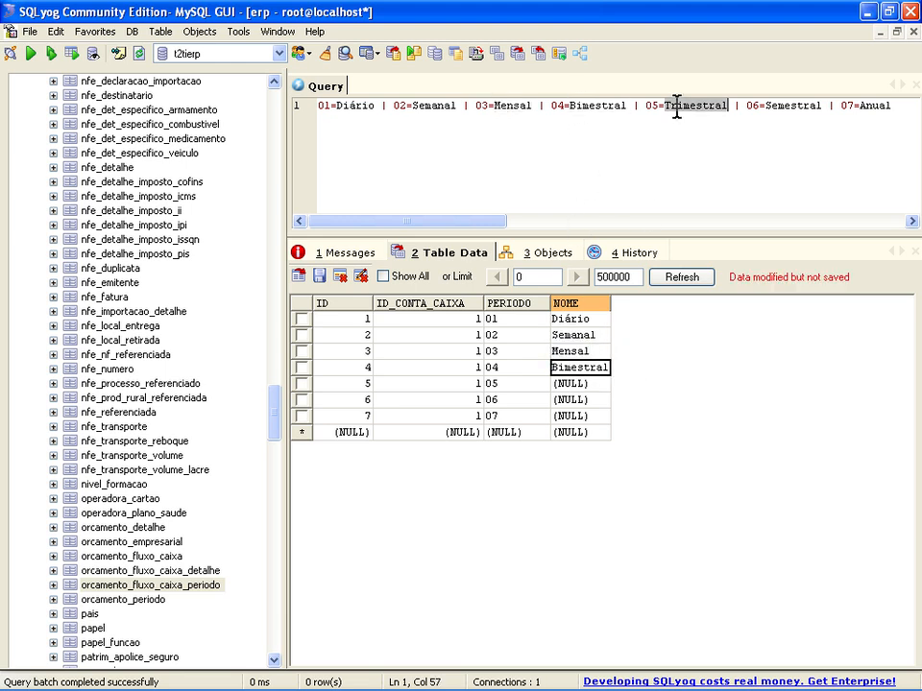
pyautogui.click(595, 384)
pyautogui.hotkey('ctrl', 'v')
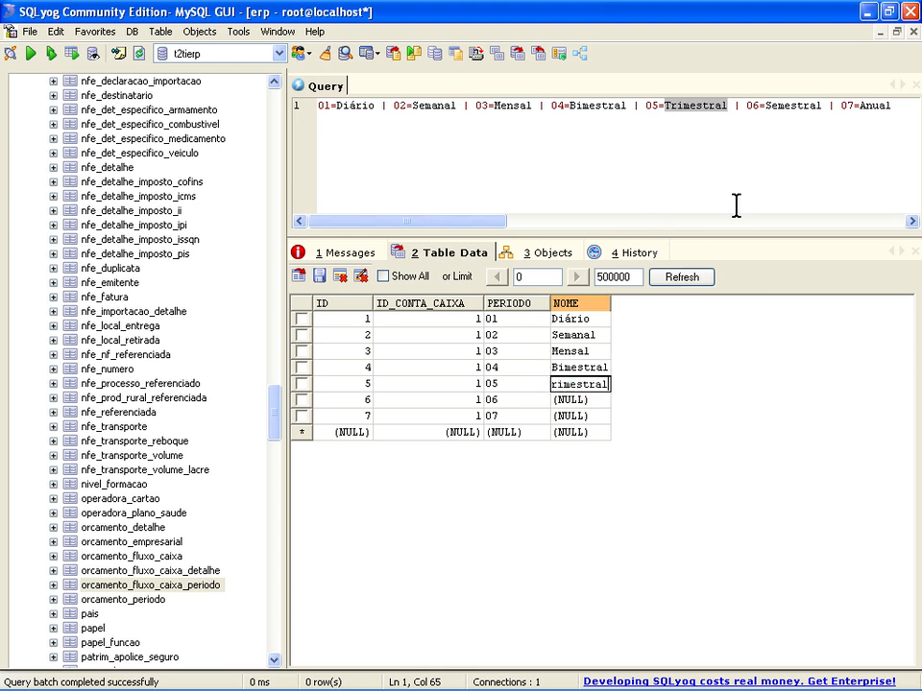
# Set the NOME fields of orcamento_fluxo_caixa_periodo periods 06 and 07 to Semestral and Anual, and save the edited rows
pyautogui.doubleClick(789, 107)
pyautogui.hotkey('ctrl', 'c')
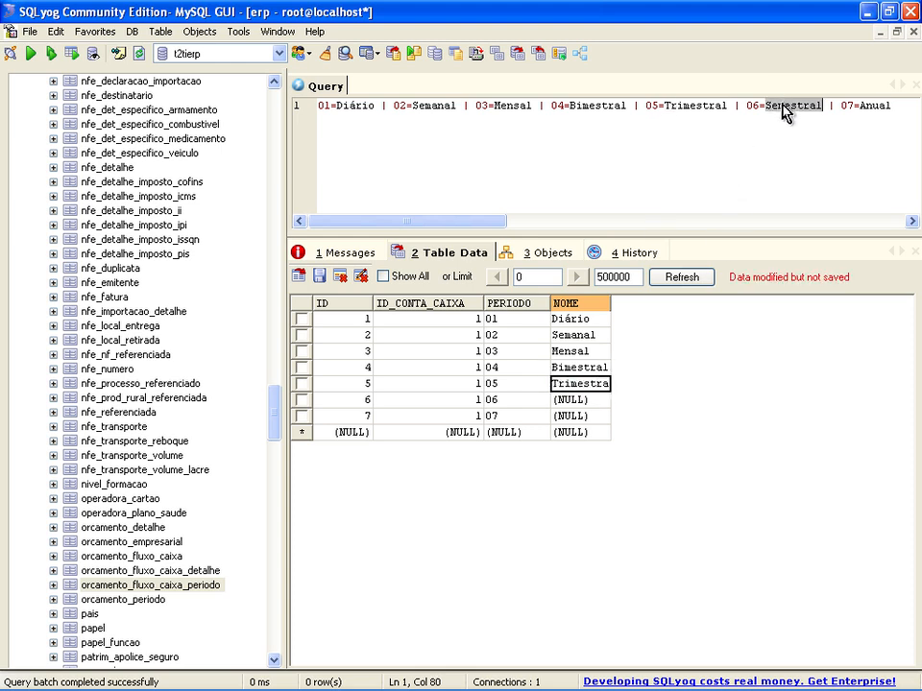
pyautogui.click(571, 402)
pyautogui.hotkey('ctrl', 'v')
pyautogui.doubleClick(869, 107)
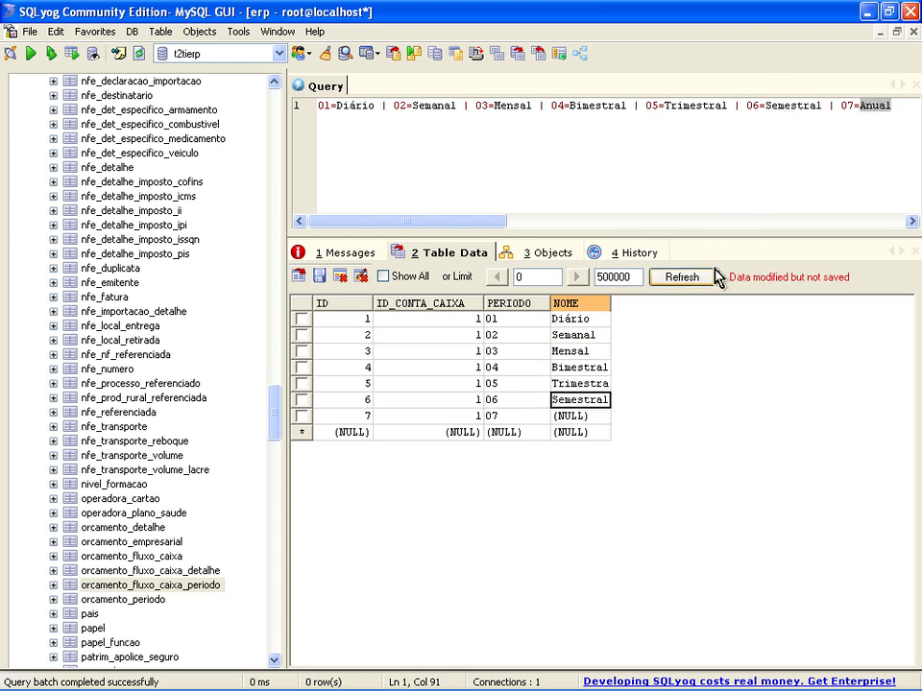
pyautogui.click(592, 417)
pyautogui.write('Anual')
pyautogui.press('Up')
pyautogui.press('Up')
pyautogui.press('Up')
pyautogui.press('Up')
pyautogui.press('Up')
pyautogui.press('Up')
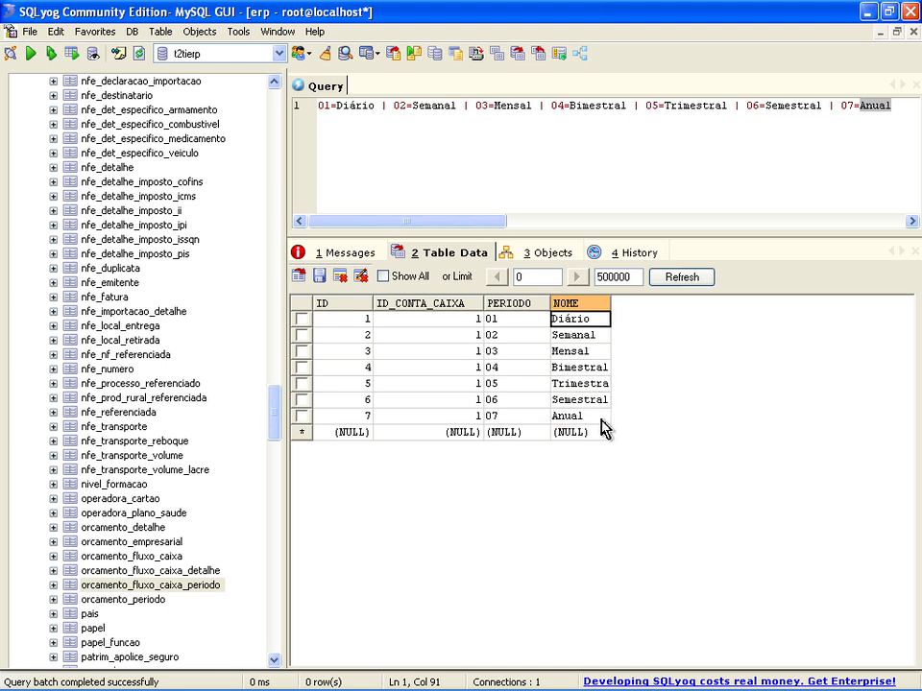
# Clear the pasted period list from the query editor
pyautogui.click(662, 223)
pyautogui.moveTo(548, 221); pyautogui.dragTo(385, 177)
pyautogui.hotkey('ctrl', 'a')
pyautogui.press('Delete')
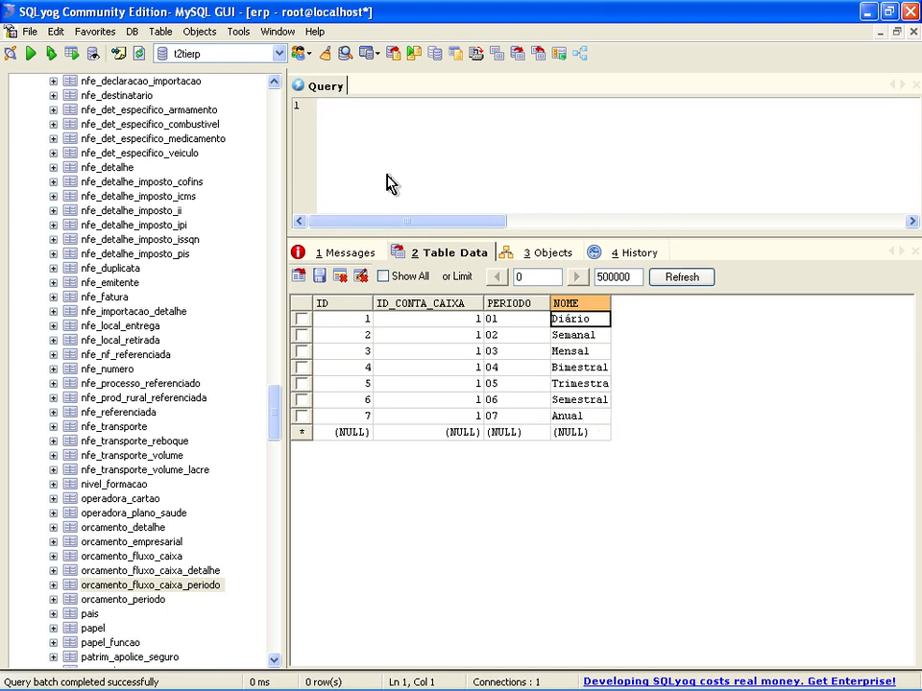
# Switch to T2Ti ERP and list all records of Orçamento Período and Orçamento Financeiro Período
pyautogui.hotkey('alt', 'Tab')
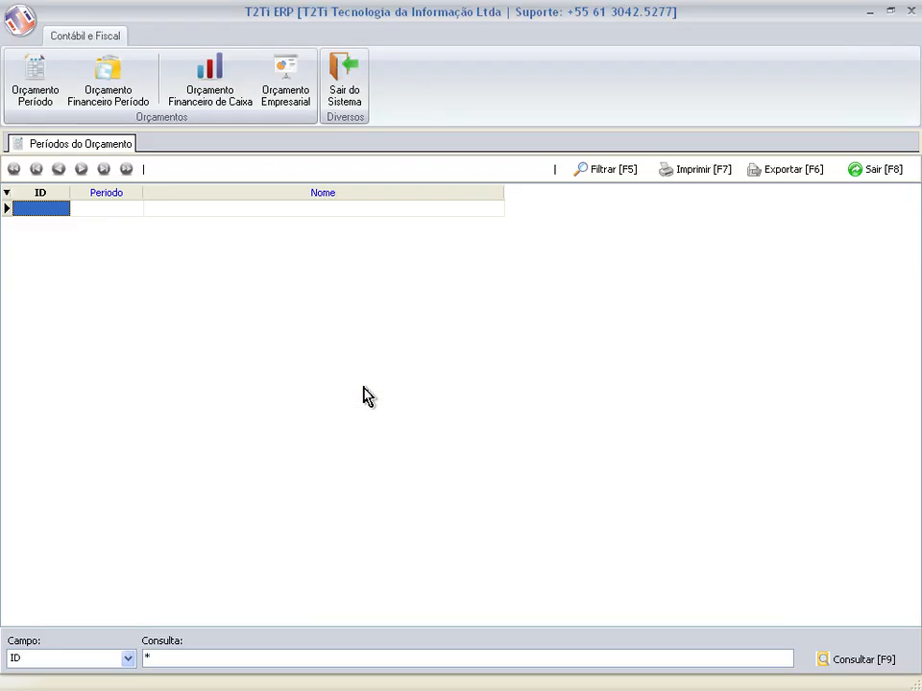
pyautogui.press('F9')
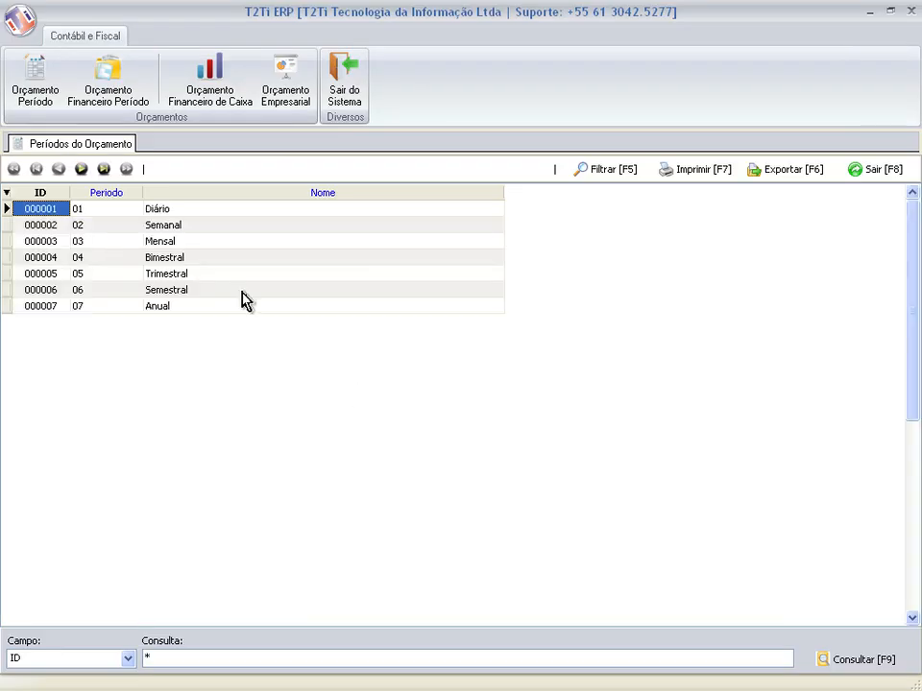
pyautogui.click(187, 86)
pyautogui.click(108, 91)
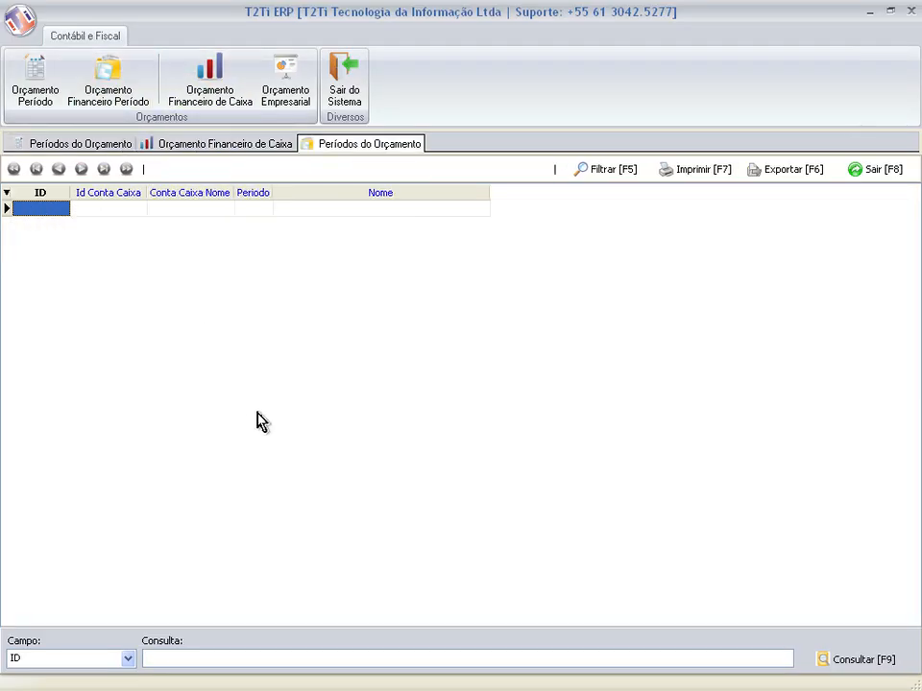
pyautogui.press('F9')
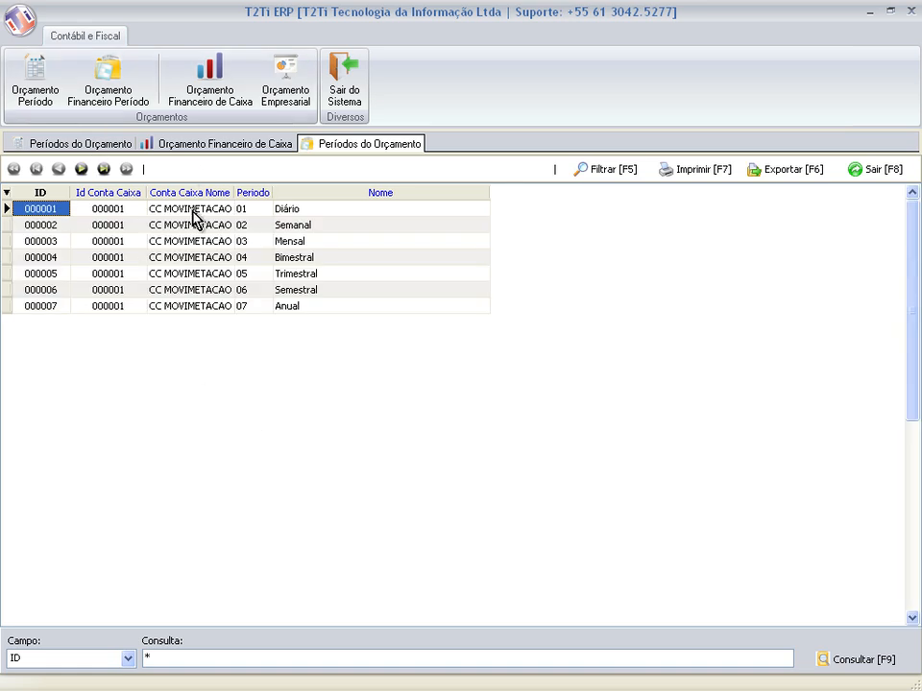
# Close the open screens, reopen Orçamento Período and Orçamento Financeiro Período to review their records, and close them again
pyautogui.press('F8')
pyautogui.press('F8')
pyautogui.press('F8')
pyautogui.click(38, 89)
pyautogui.press('F9')
pyautogui.click(97, 86)
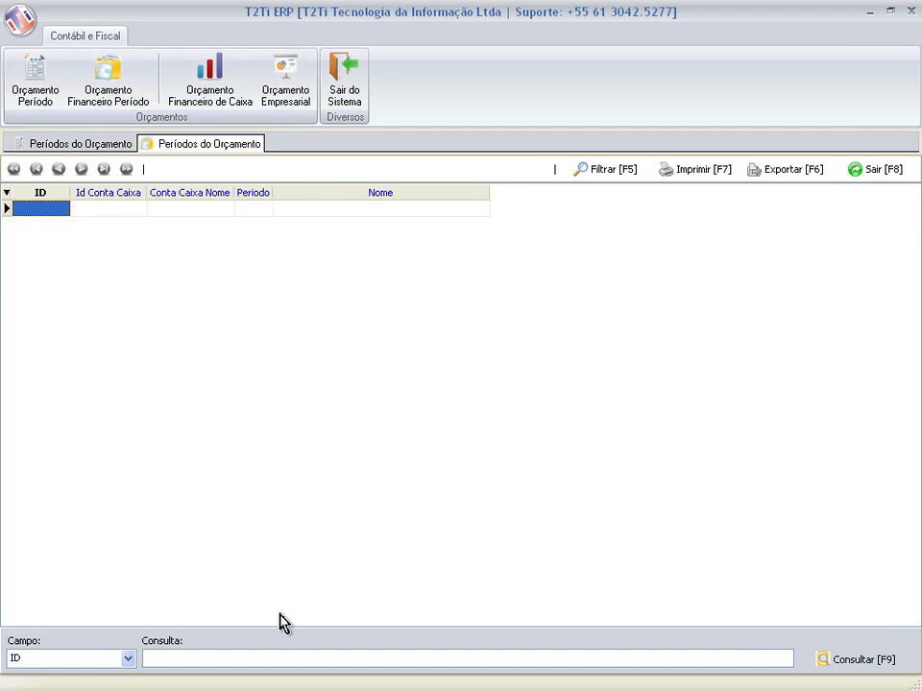
pyautogui.press('F9')
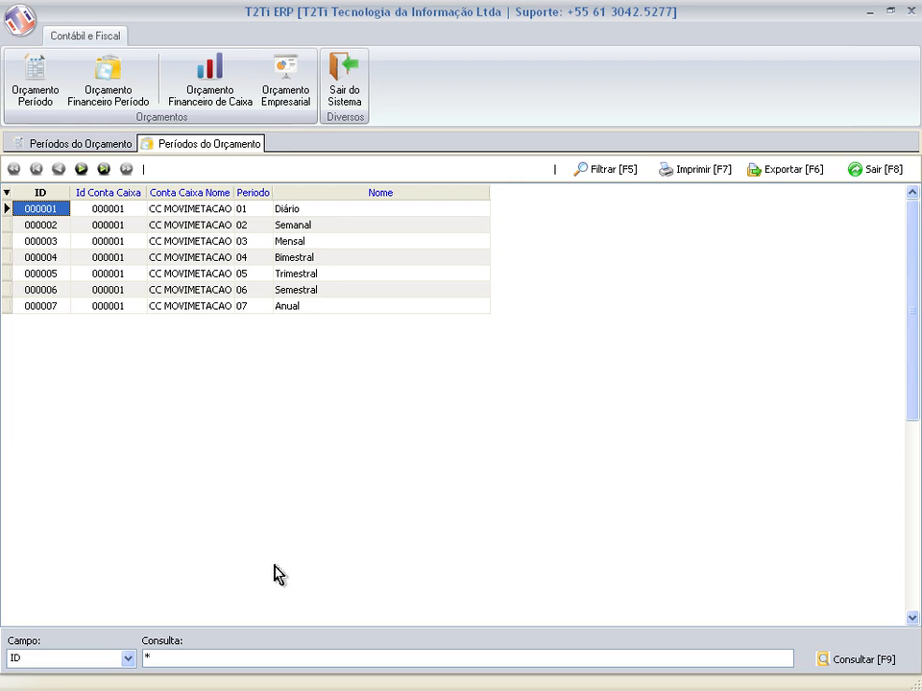
pyautogui.press('F8')
# Start a new record in Orçamento Financeiro de Caixa and set its period to 2, Semanal
pyautogui.click(207, 69)
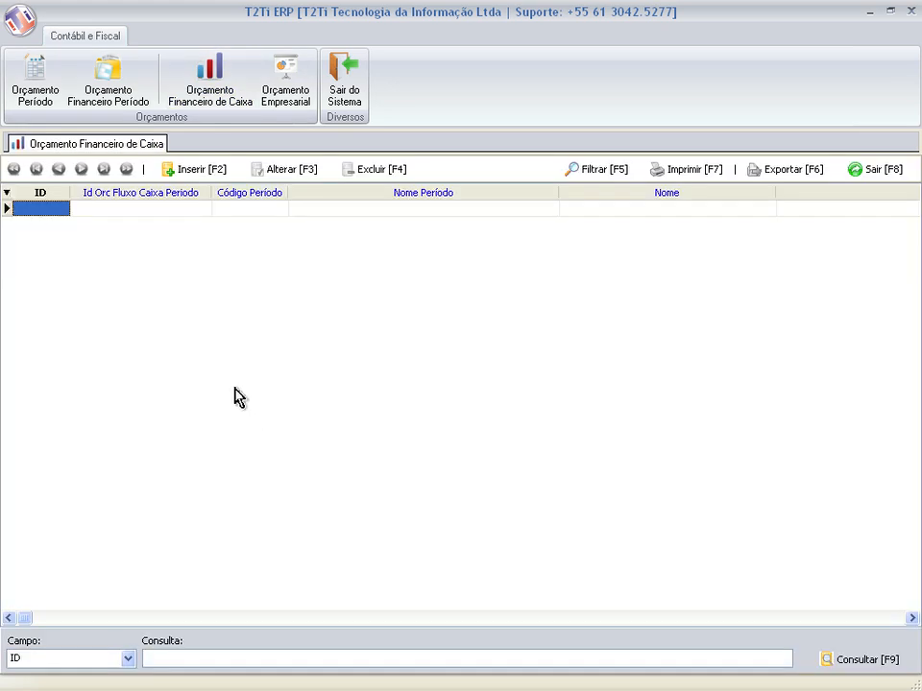
pyautogui.press('F8')
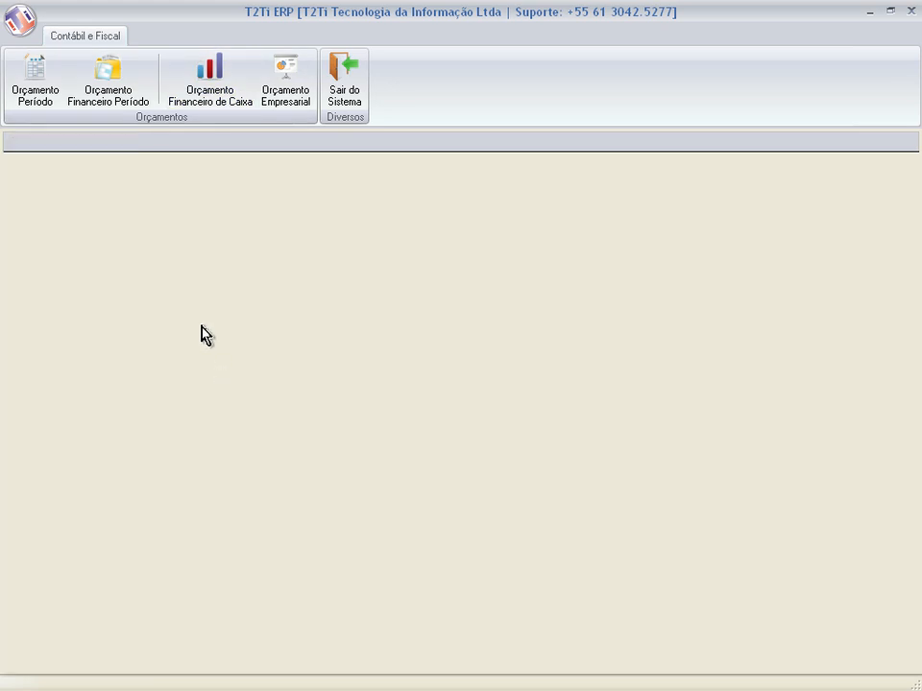
pyautogui.click(216, 92)
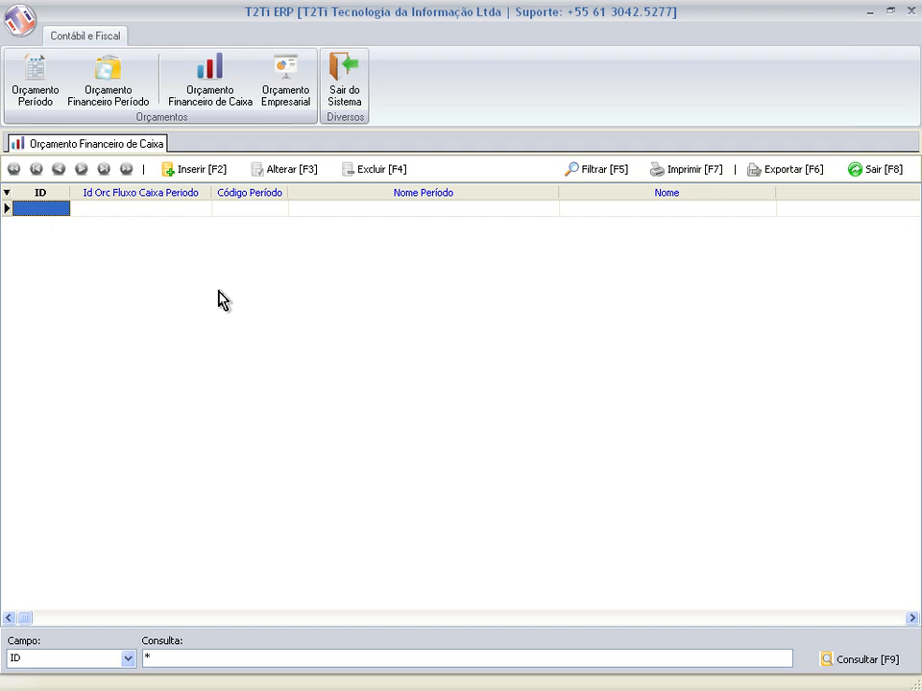
pyautogui.press('F2')
pyautogui.write('1')
pyautogui.press('Tab')
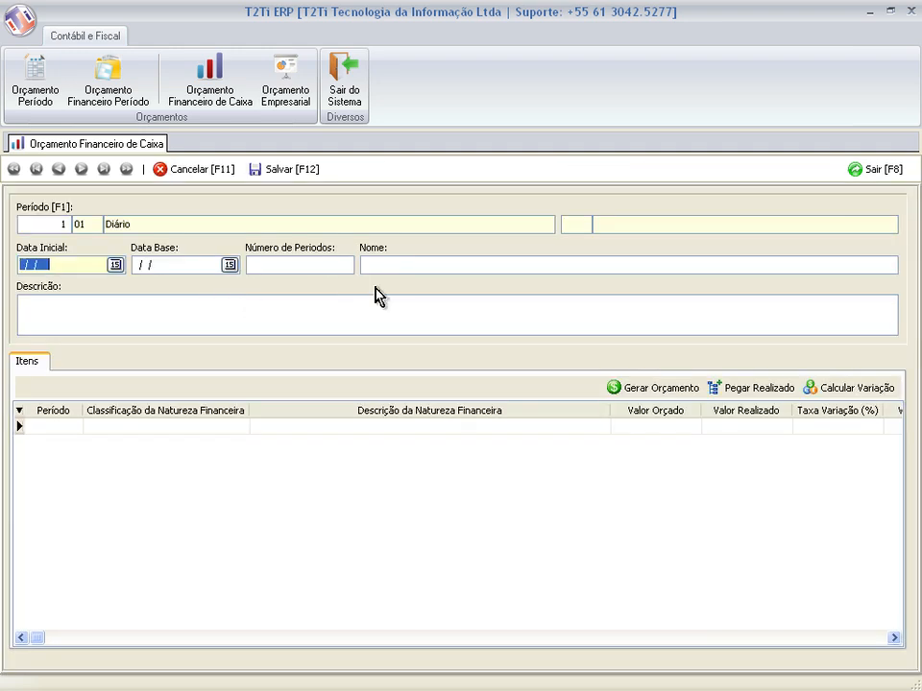
pyautogui.hotkey('shift', 'Tab')
pyautogui.write('2')
pyautogui.press('Tab')
pyautogui.hotkey('shift', 'Tab')
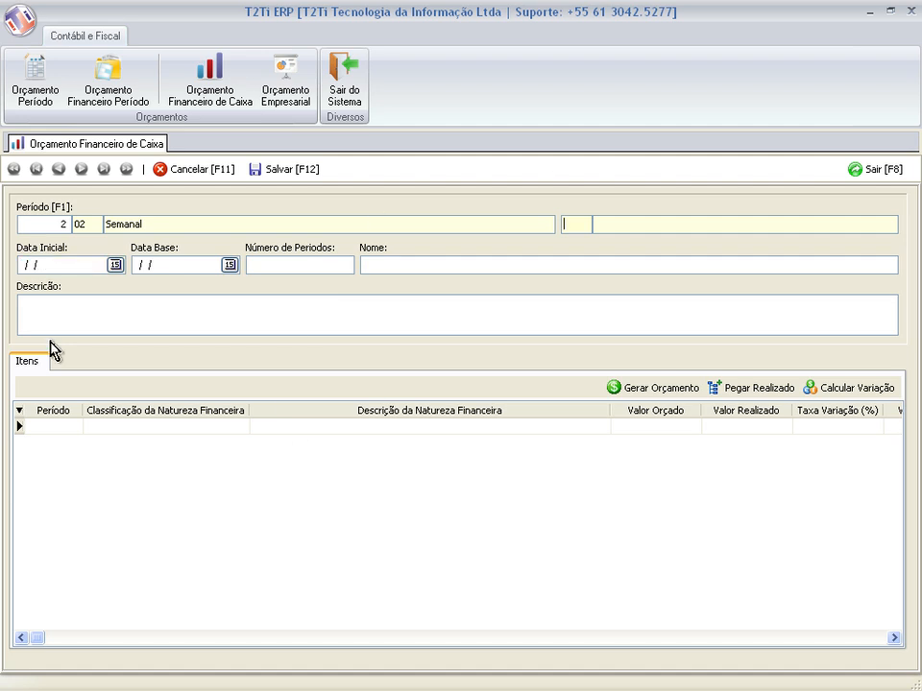
# Set the budget's initial date and base date to 01/01/2013 and its number of periods to 4
pyautogui.click(70, 265)
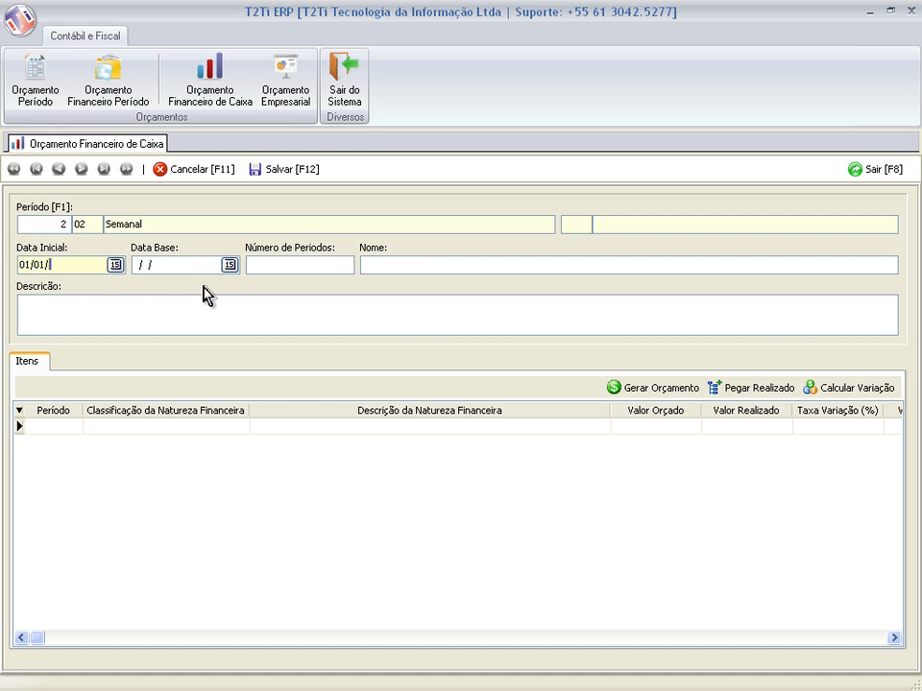
pyautogui.press('Tab')
pyautogui.write('01')
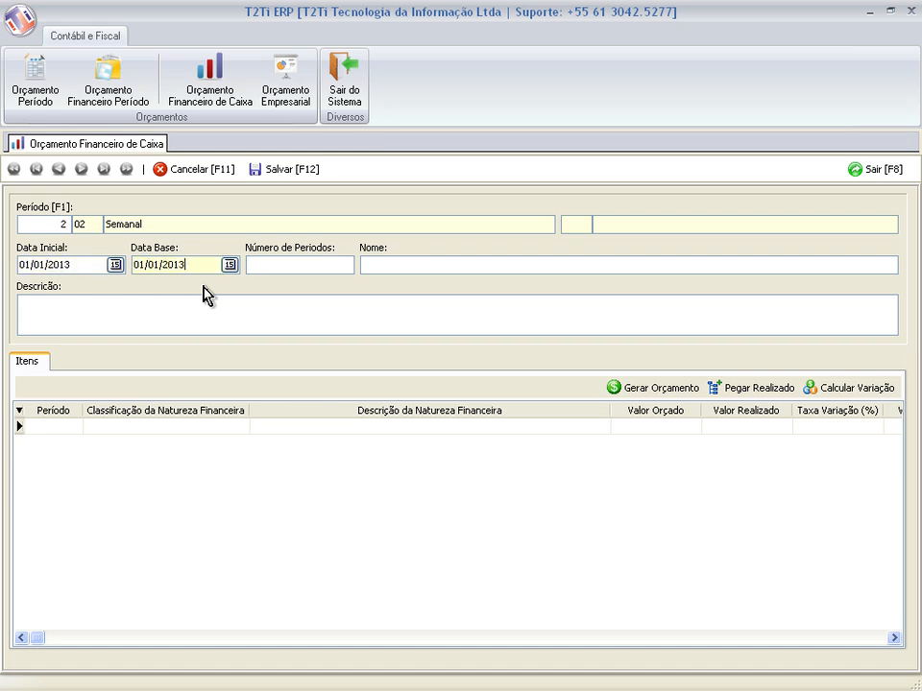
pyautogui.write('4')
pyautogui.press('Tab')
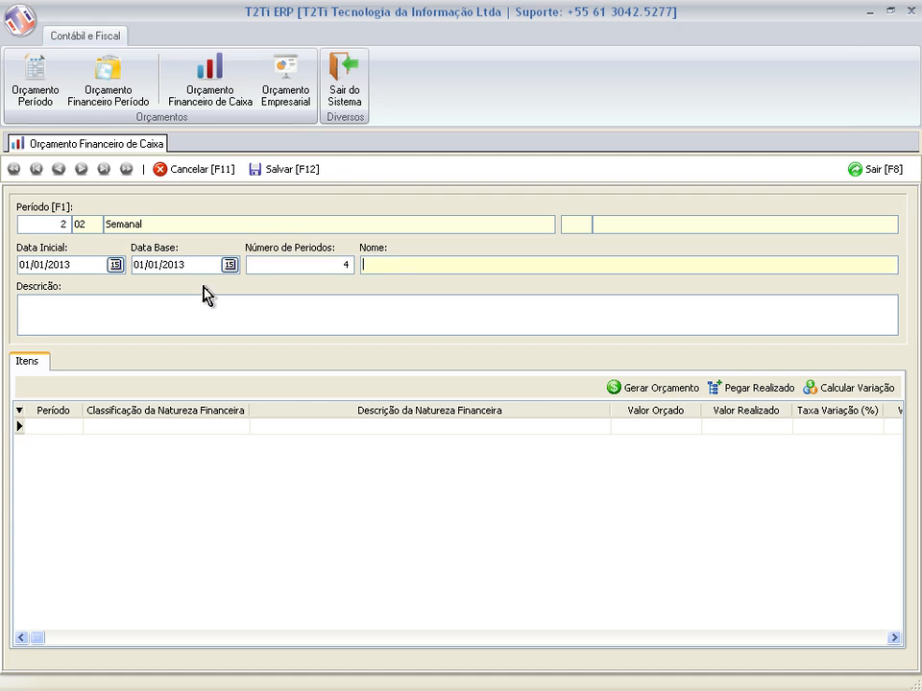
# Name the budget "semanal de janeiro" and copy the same text into its description
pyautogui.write('sea')
pyautogui.hotkey('shift', 'Home')
pyautogui.hotkey('ctrl', 'c')
pyautogui.press('Tab')
pyautogui.hotkey('ctrl', 'v')
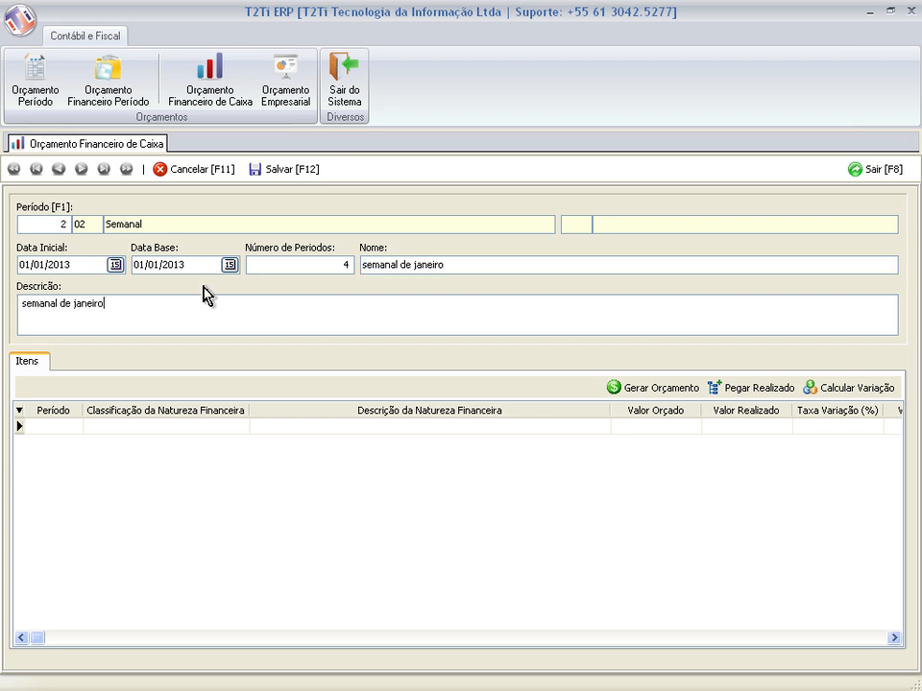
# Generate the budget items from the financial nature plan PLANO 1
pyautogui.doubleClick(566, 426)
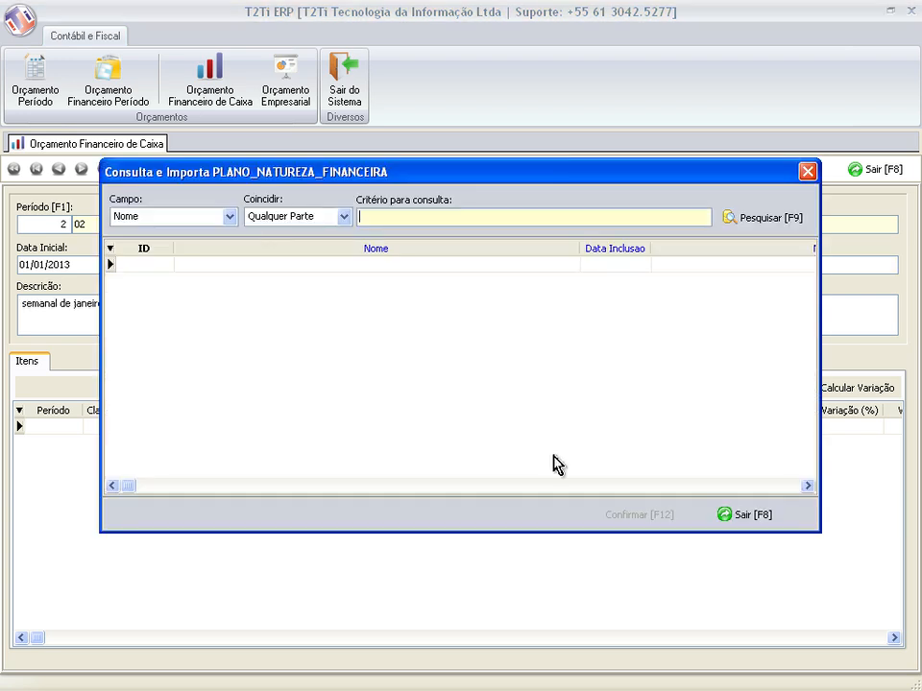
pyautogui.click(765, 218)
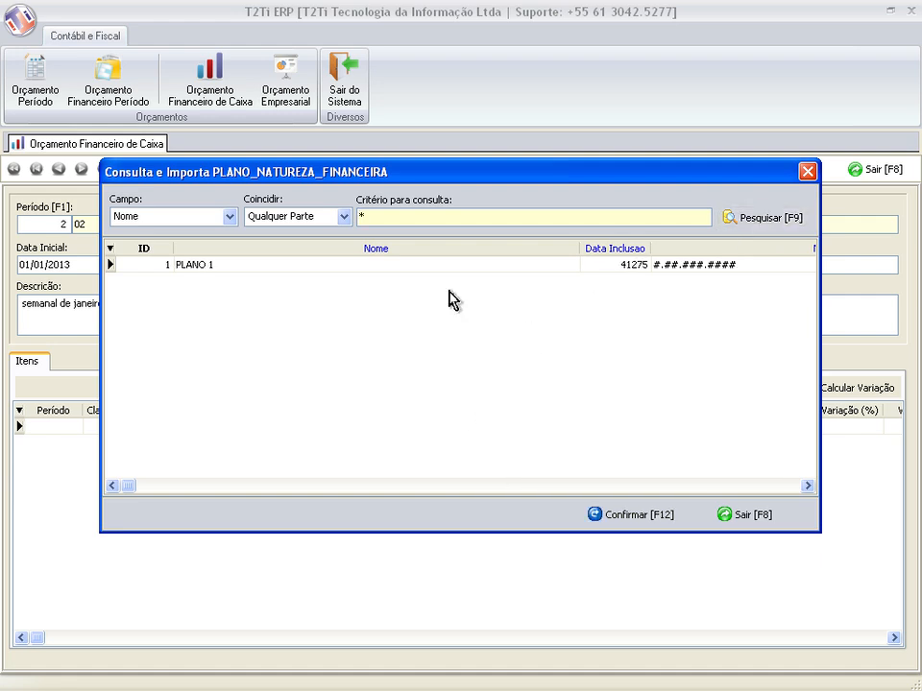
pyautogui.click(368, 266)
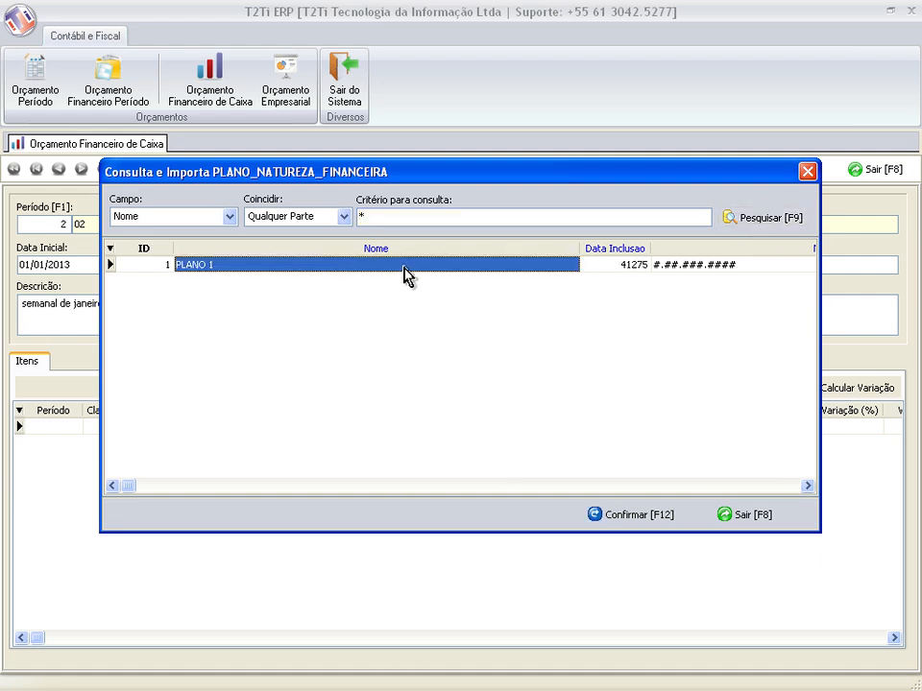
pyautogui.click(607, 514)
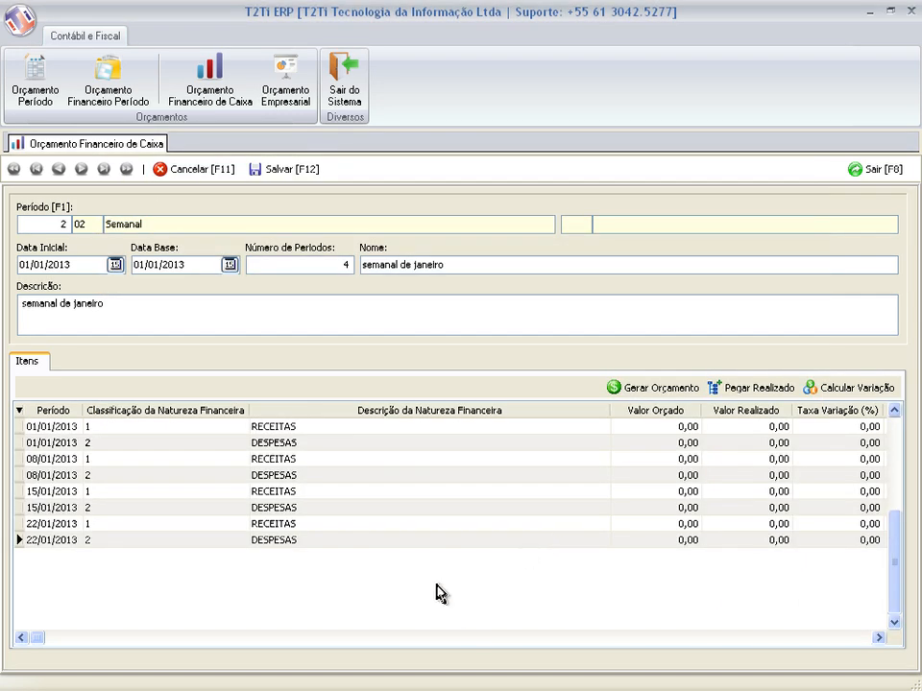
# Examine the generated weekly items, from their periods and financial natures across to the budgeted, realized and variation value columns
pyautogui.click(197, 426)
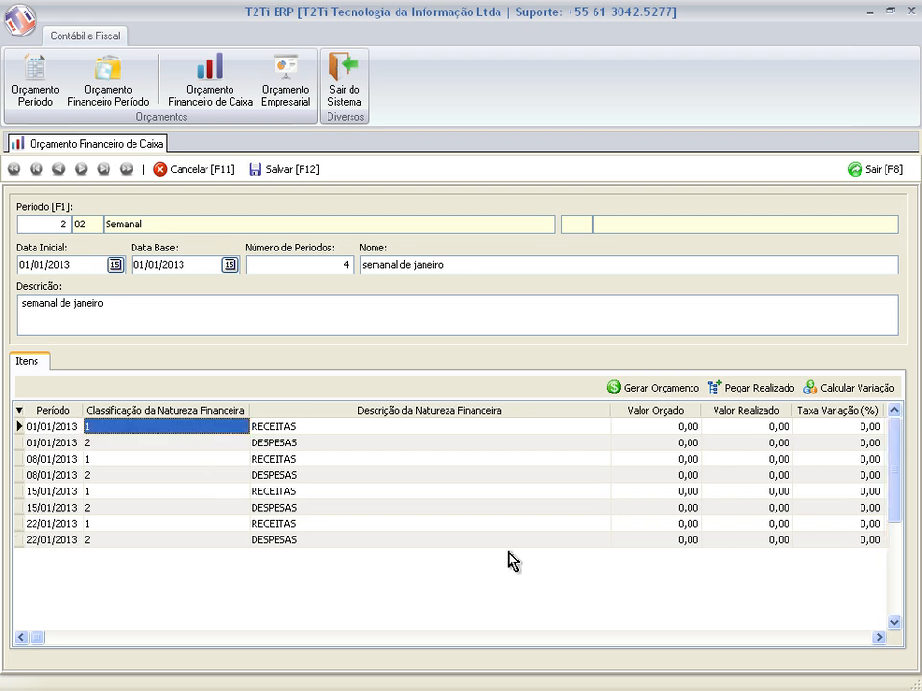
pyautogui.press('Down')
pyautogui.press('Up')
pyautogui.press('Tab')
pyautogui.press('Down')
pyautogui.press('Up')
pyautogui.press('Down')
pyautogui.press('Down')
pyautogui.press('Up')
pyautogui.press('Up')
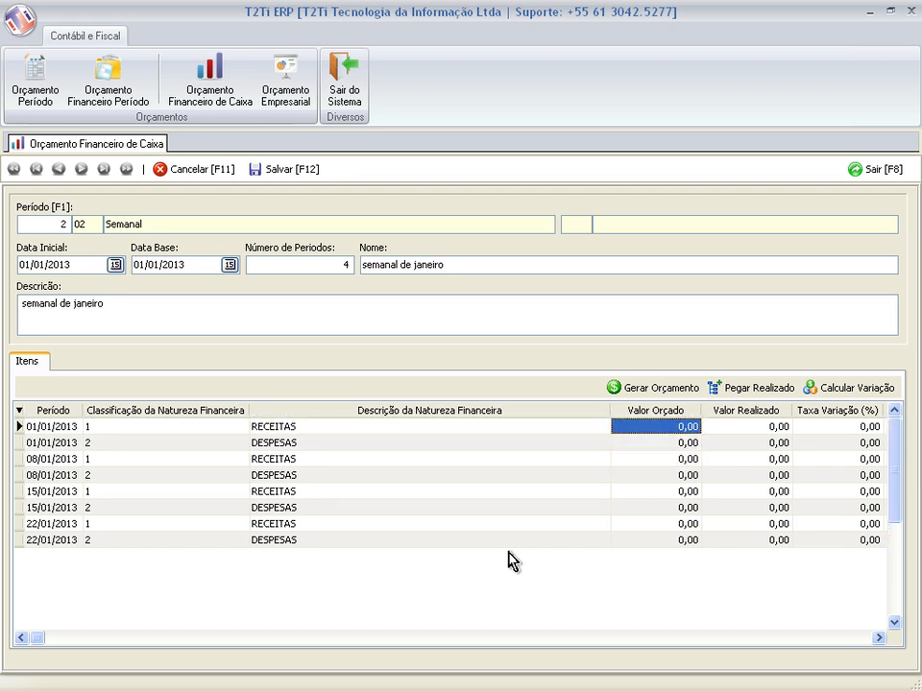
pyautogui.press('Tab')
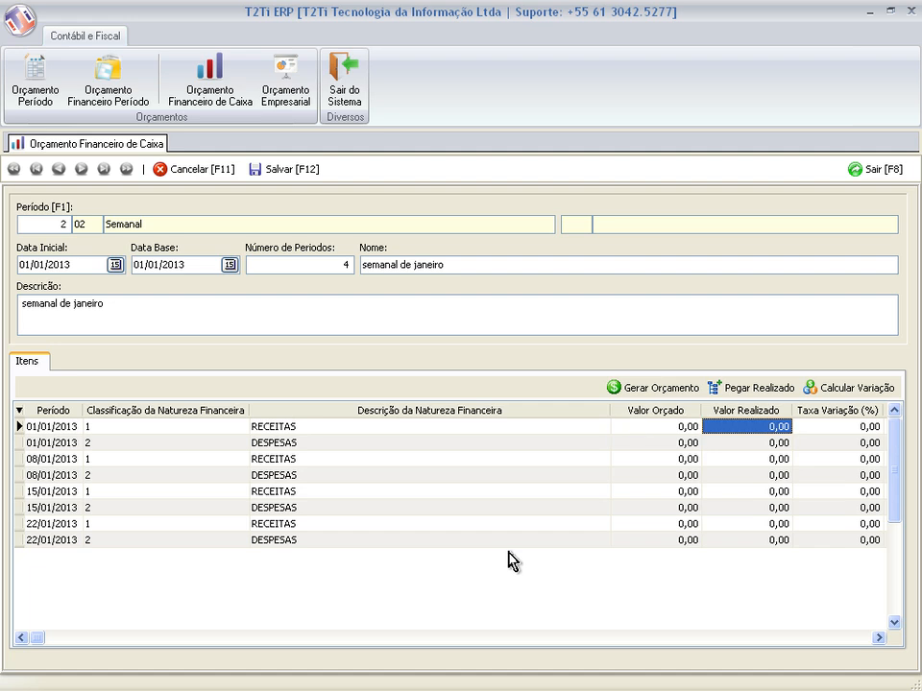
pyautogui.press('Tab')
pyautogui.press('Tab')
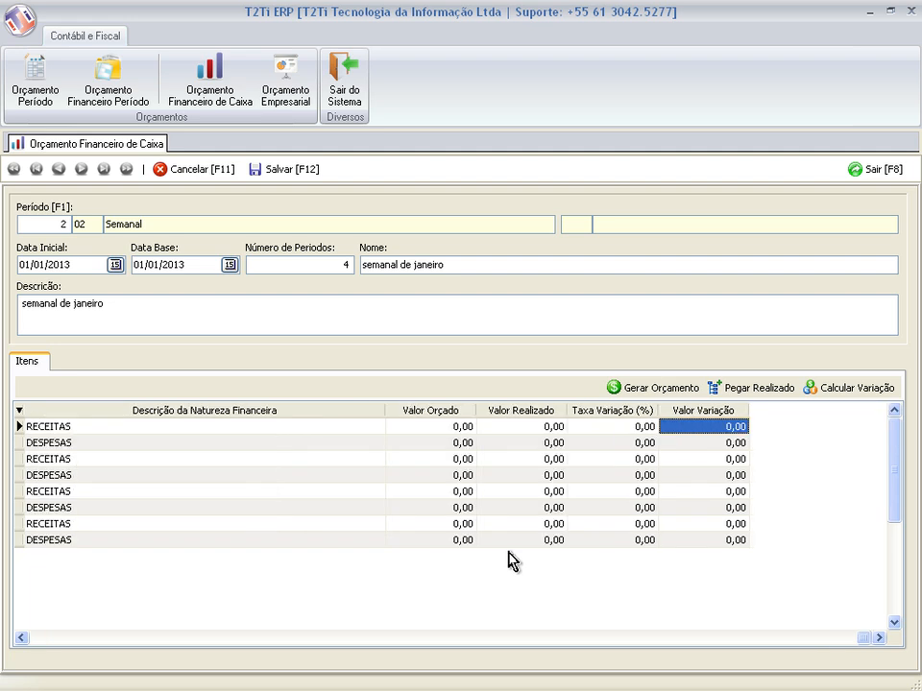
# Enter budgeted values of 1 through 8, in order, for the eight RECEITAS and DESPESAS items of the weekly budget
pyautogui.hotkey('shift', 'Tab')
pyautogui.hotkey('shift', 'Tab')
pyautogui.hotkey('shift', 'Tab')
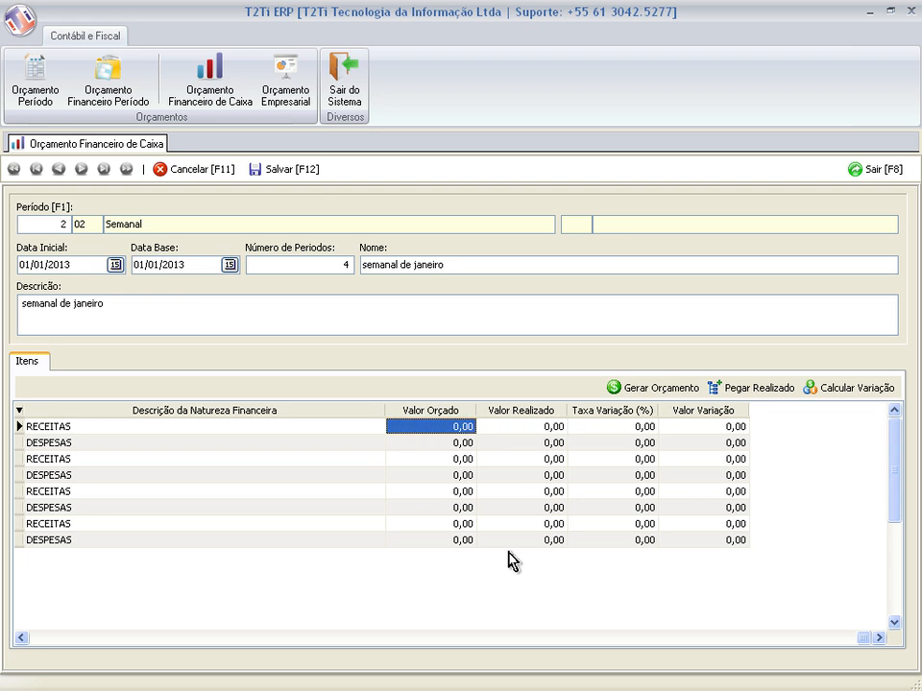
pyautogui.write('1')
pyautogui.press('Down')
pyautogui.write('2')
pyautogui.press('Down')
pyautogui.write('3')
pyautogui.press('Down')
pyautogui.write('4')
pyautogui.press('Down')
pyautogui.write('5')
pyautogui.press('Down')
pyautogui.write('6')
pyautogui.press('Down')
pyautogui.write('7')
pyautogui.press('Down')
pyautogui.write('8')
pyautogui.press('Up')
pyautogui.press('Up')
pyautogui.press('Up')
pyautogui.press('Up')
pyautogui.press('Up')
pyautogui.press('Up')
pyautogui.press('Up')
# Fetch the realized values for the weekly budget items and review the rows of each period
pyautogui.click(758, 398)
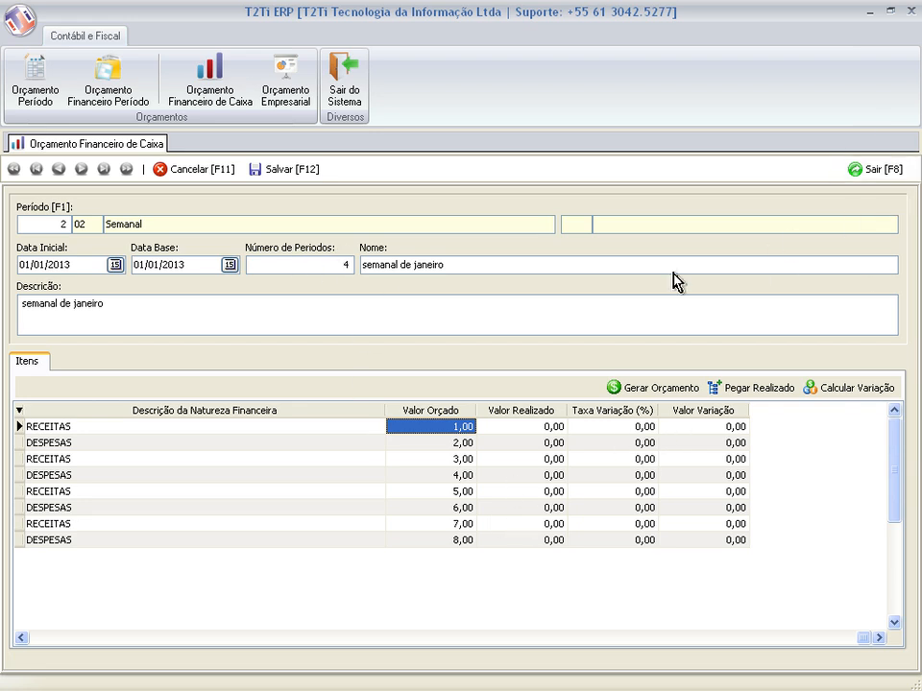
pyautogui.click(738, 391)
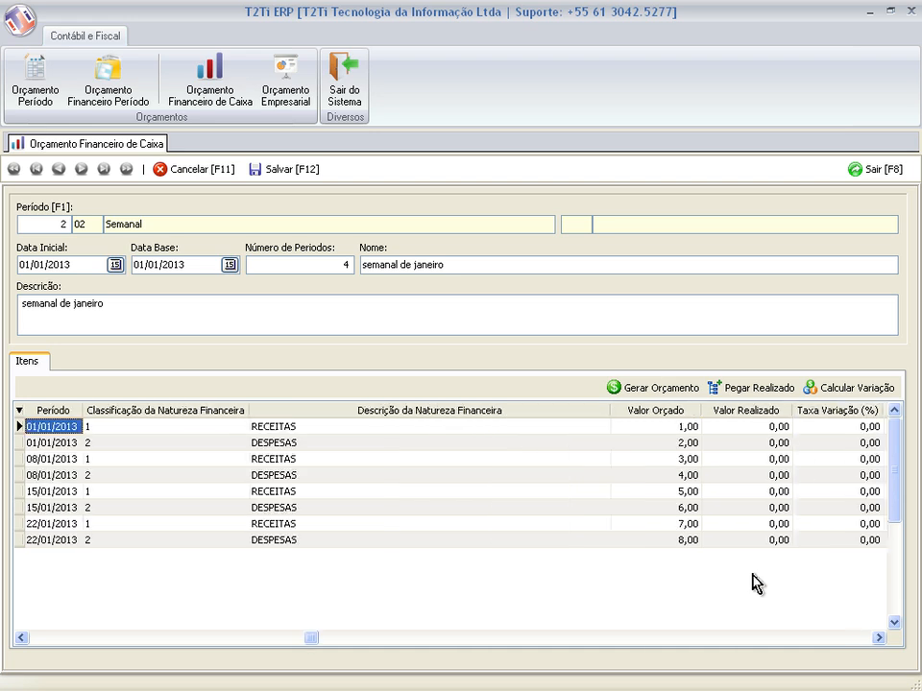
pyautogui.press('Down')
pyautogui.press('Up')
pyautogui.press('Down')
pyautogui.press('Up')
pyautogui.press('Down')
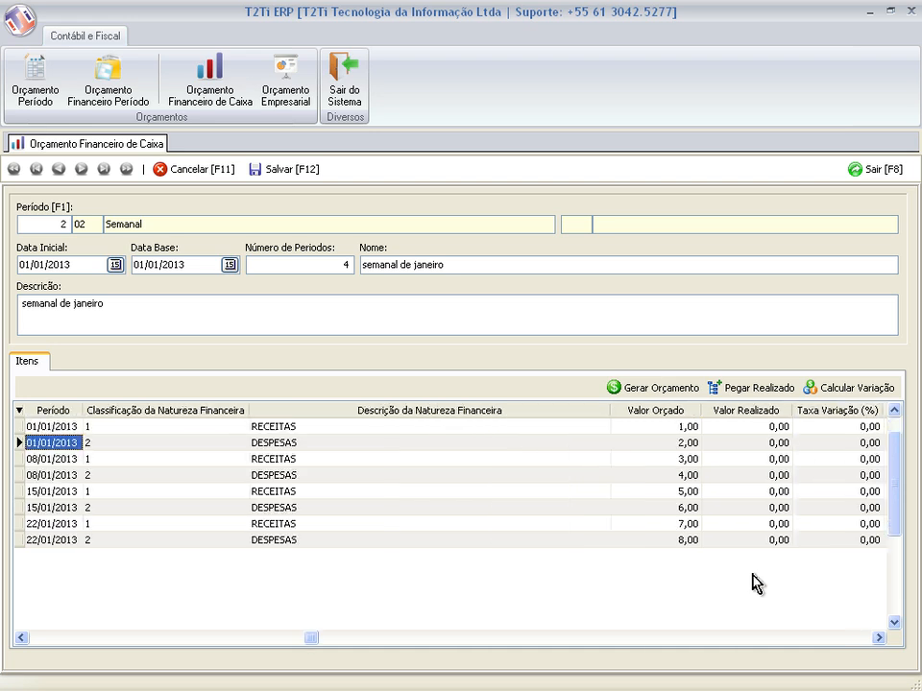
pyautogui.press('Down')
pyautogui.press('Down')
pyautogui.press('Down')
pyautogui.press('Down')
pyautogui.press('Down')
pyautogui.press('Down')
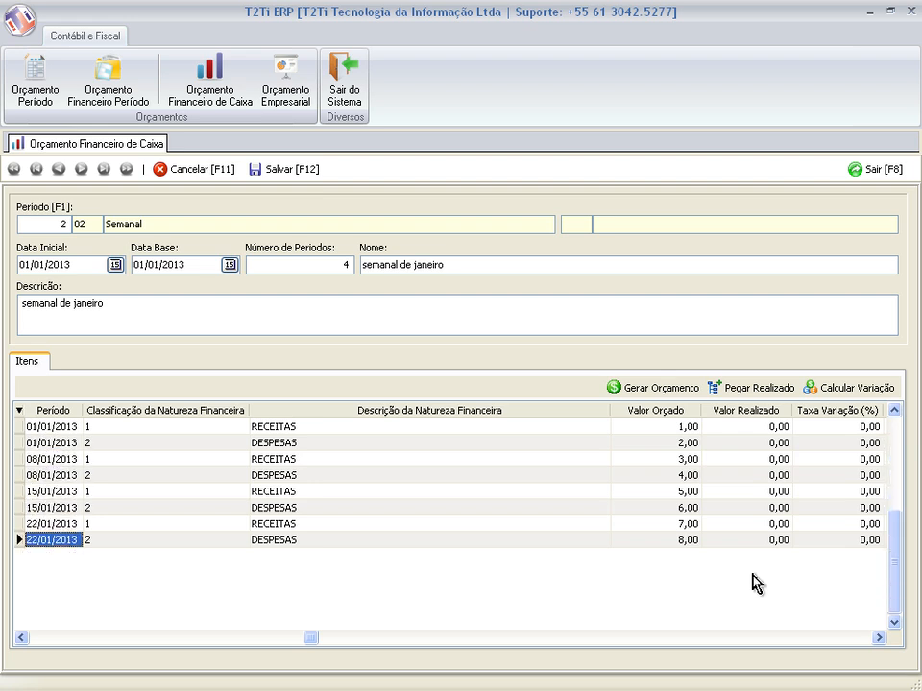
# Save the weekly budget and start a new cash budget record with period 6, Semestral
pyautogui.click(279, 170)
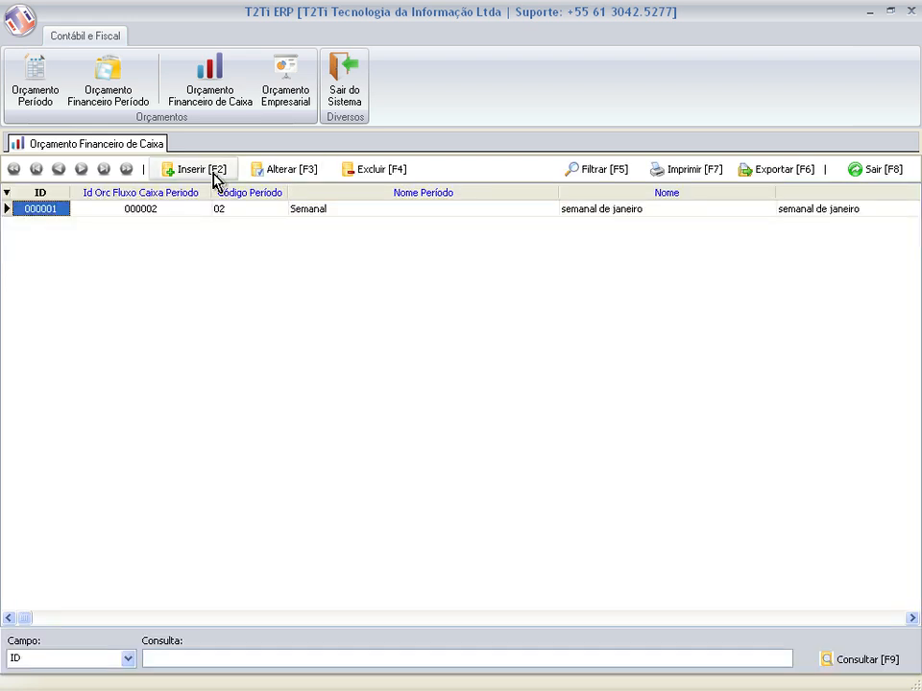
pyautogui.press('F2')
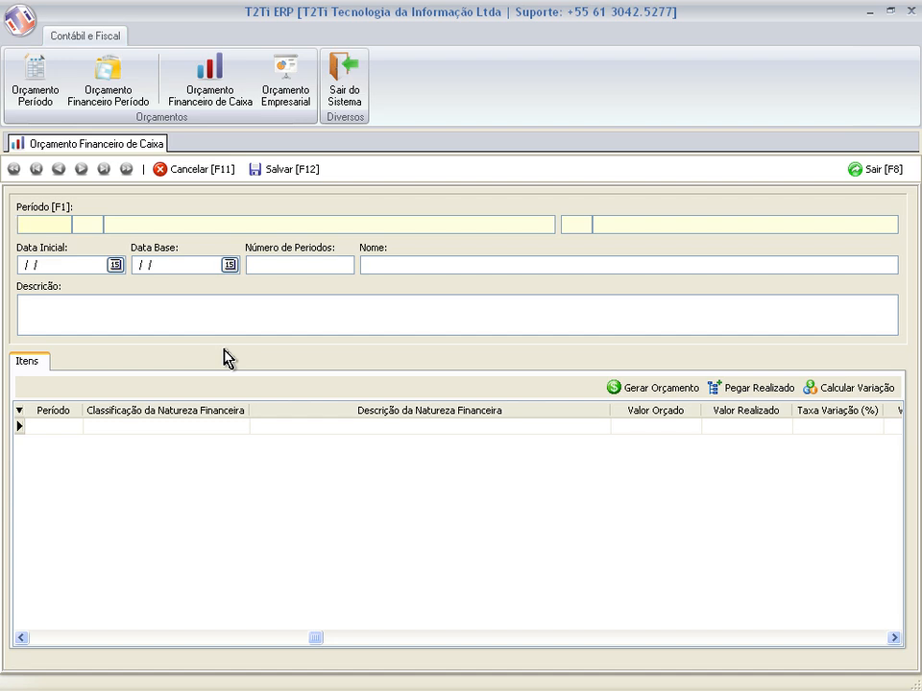
pyautogui.press('F1')
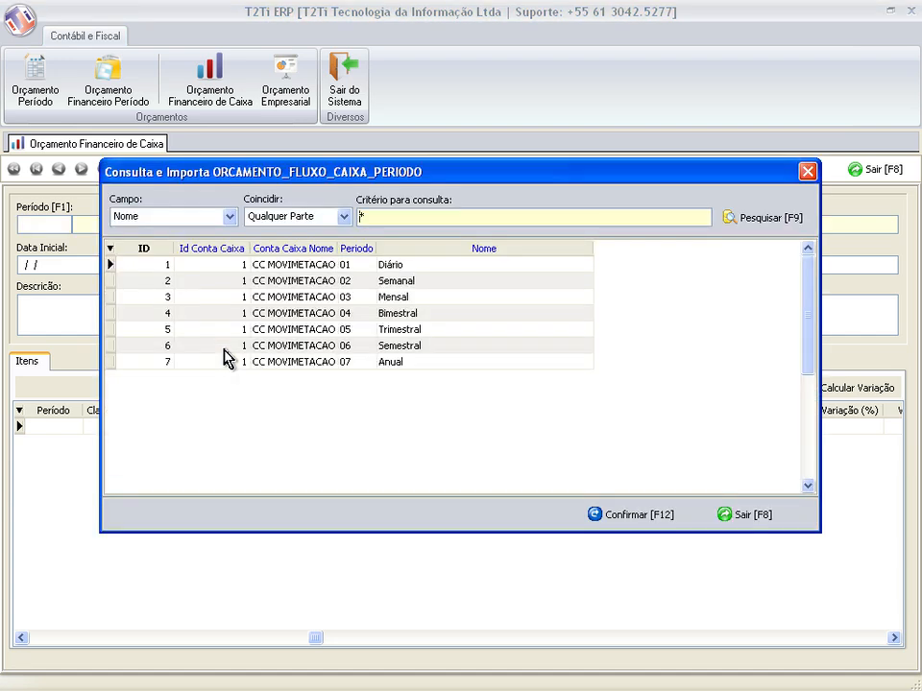
pyautogui.press('Down')
pyautogui.press('Down')
pyautogui.press('Down')
pyautogui.press('Down')
pyautogui.press('Down')
pyautogui.press('Down')
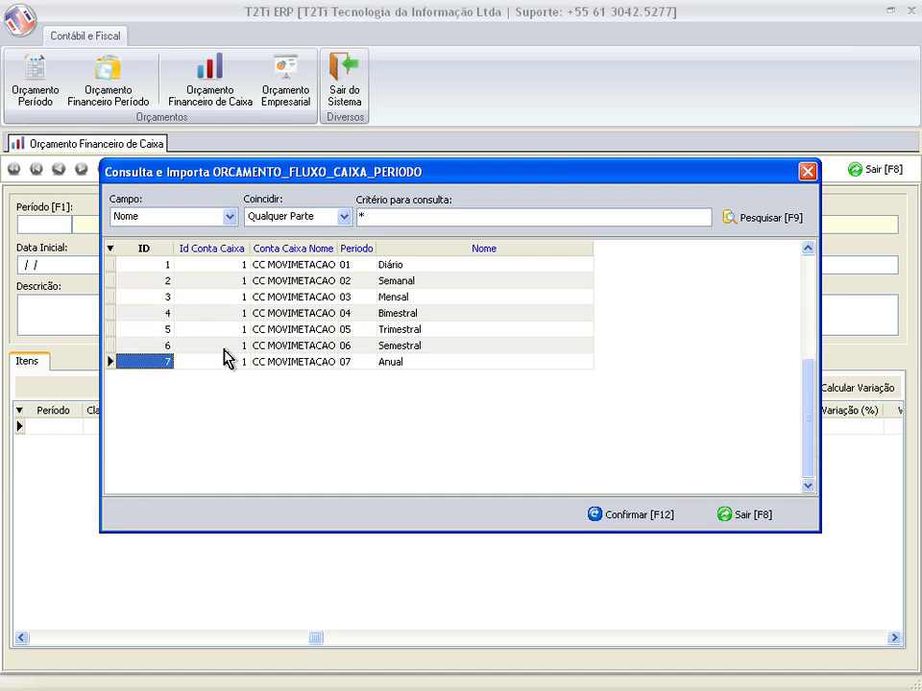
pyautogui.press('Up')
pyautogui.press('Right')
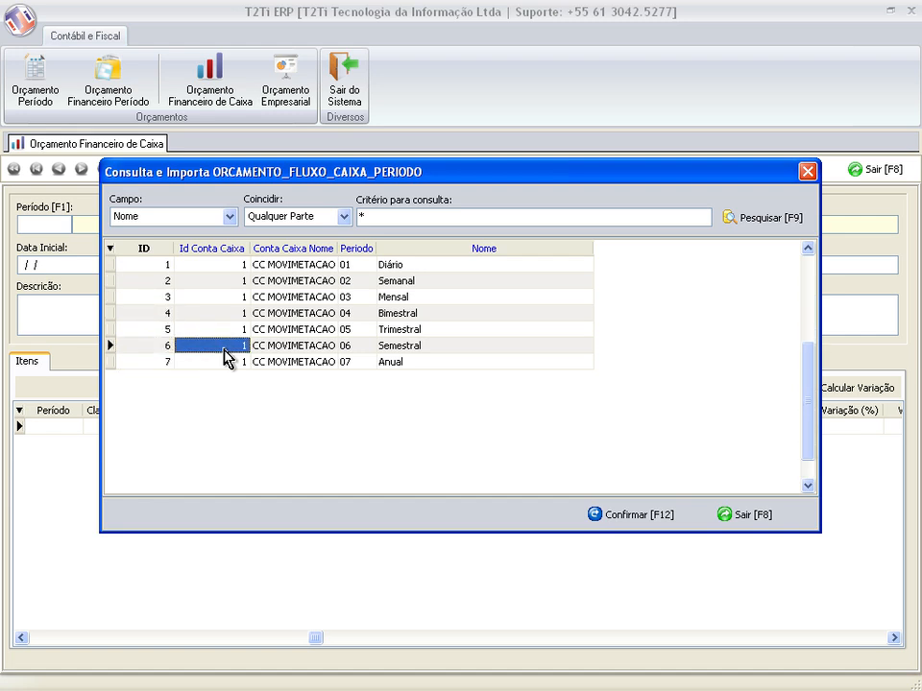
pyautogui.press('F12')
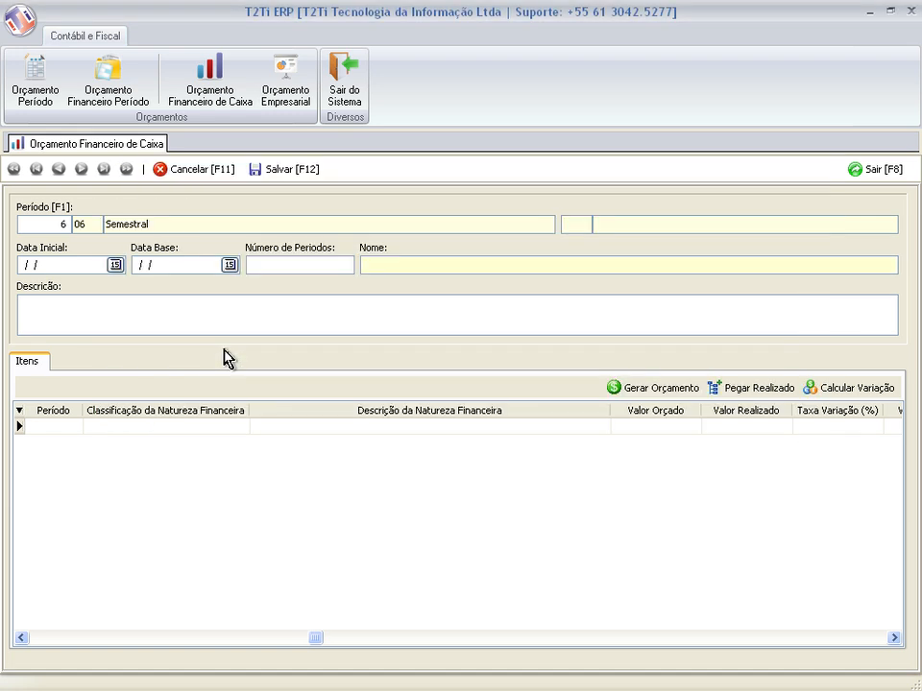
# Set the initial date and base date to 01/01/2013 and the number of periods to 2
pyautogui.click(116, 265)
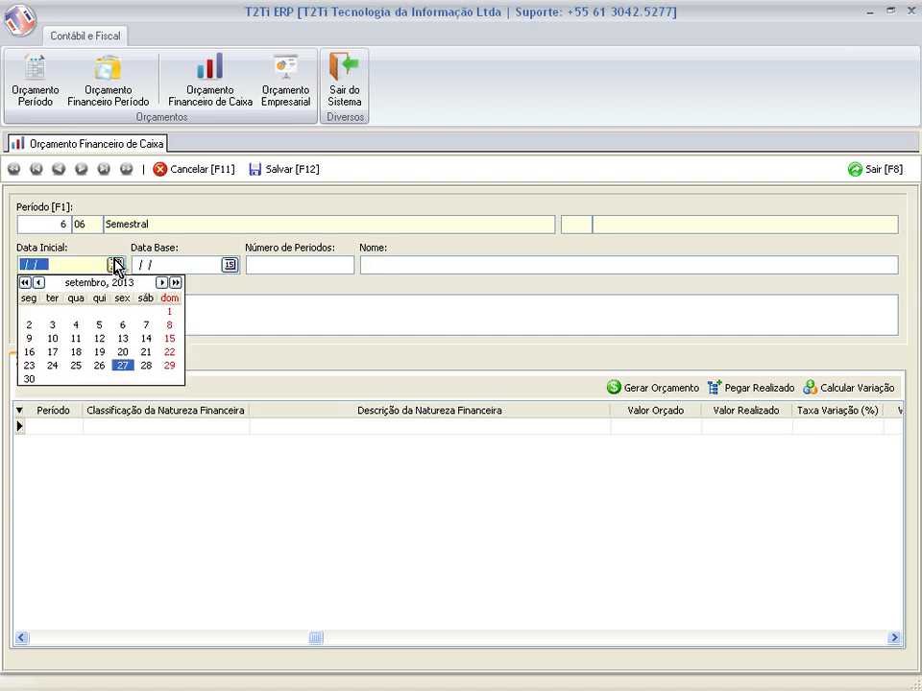
pyautogui.click(53, 264)
pyautogui.write('01/01/2013')
pyautogui.press('Tab')
pyautogui.write('01')
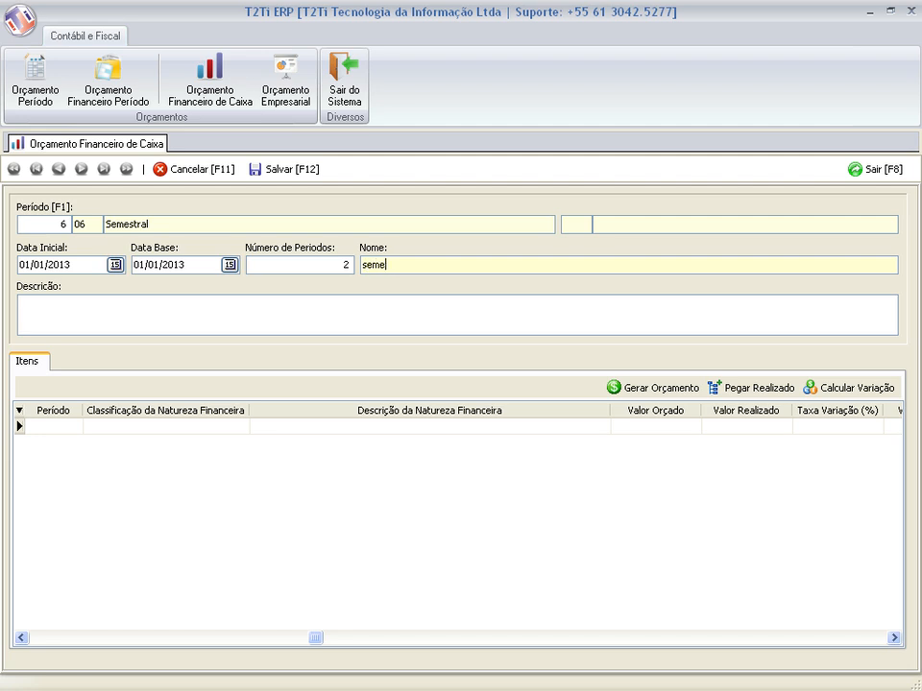
# Name the budget "semestral" and copy the same text into its description
pyautogui.hotkey('shift', 'Home')
pyautogui.hotkey('ctrl', 'c')
pyautogui.press('Tab')
pyautogui.hotkey('ctrl', 'v')
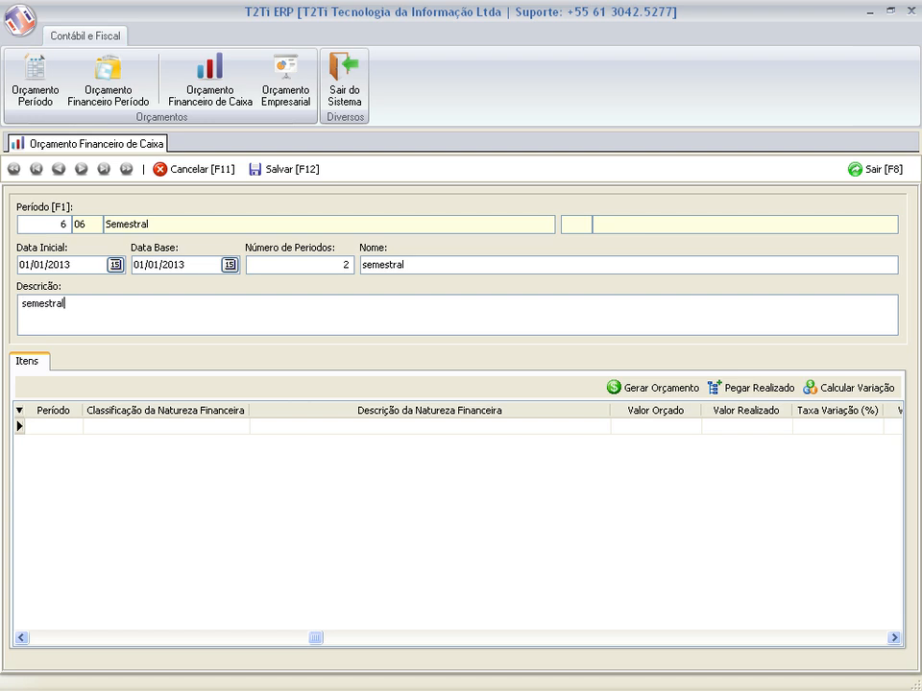
# Generate the semiannual budget's items from the financial nature plan PLANO 1
pyautogui.click(657, 388)
pyautogui.click(768, 218)
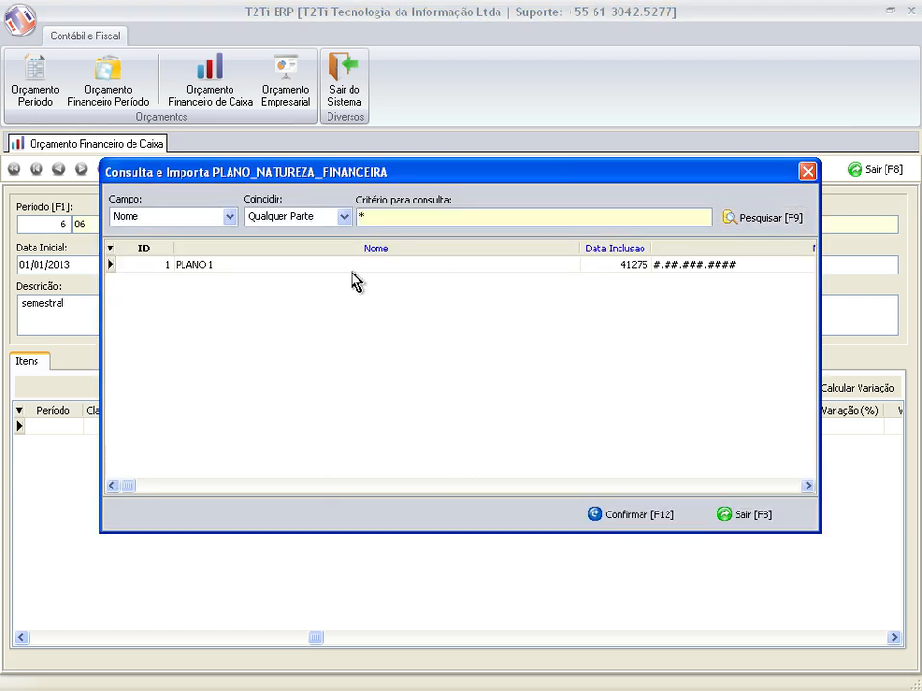
pyautogui.click(304, 269)
pyautogui.click(629, 514)
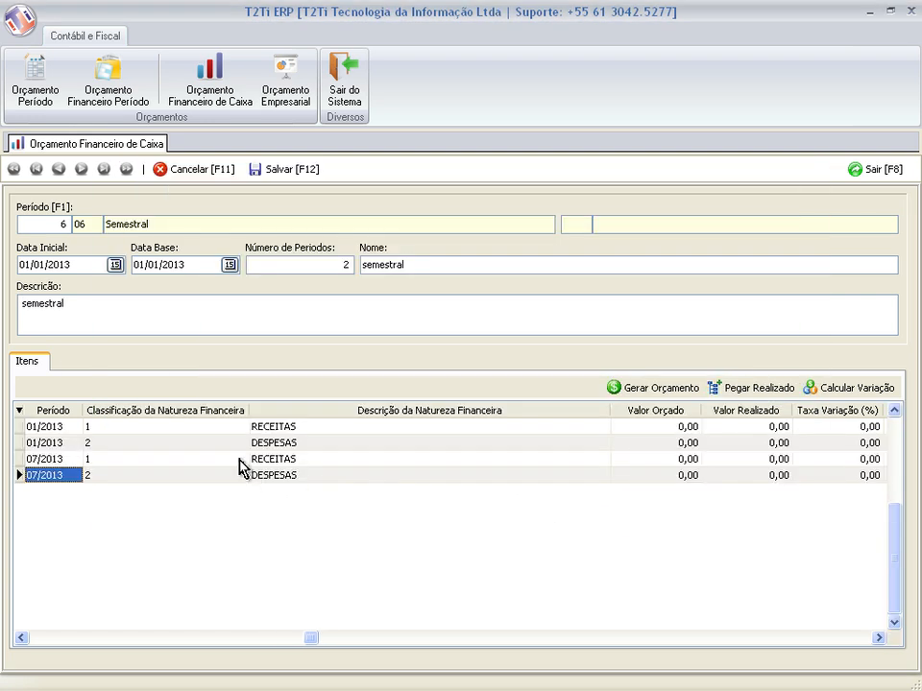
# Examine the periods and financial nature classifications of the items generated for the semiannual budget
pyautogui.click(230, 426)
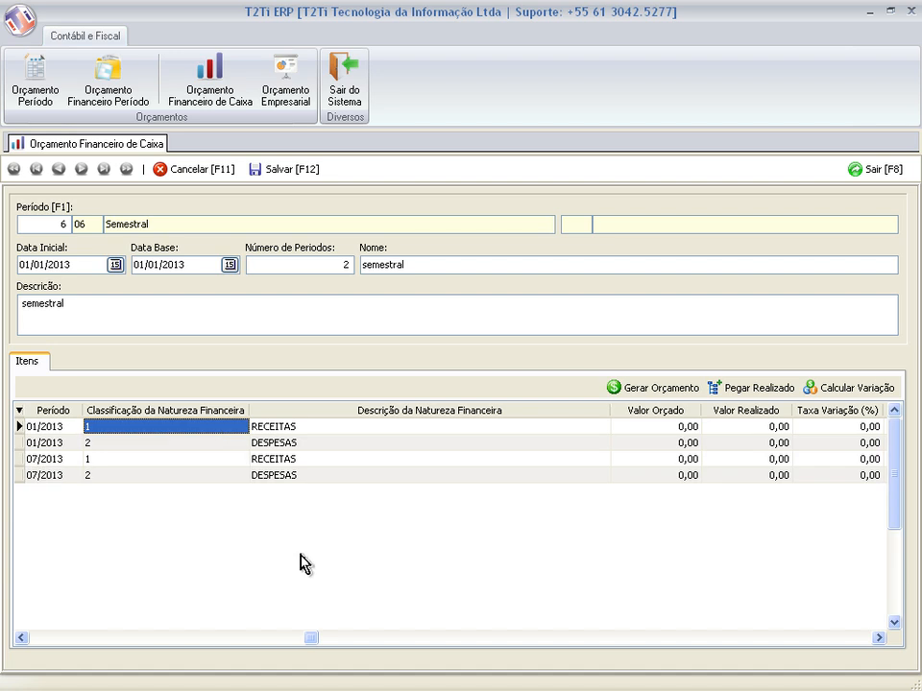
pyautogui.press('Down')
pyautogui.press('Down')
pyautogui.press('Up')
pyautogui.press('Up')
pyautogui.press('Left')
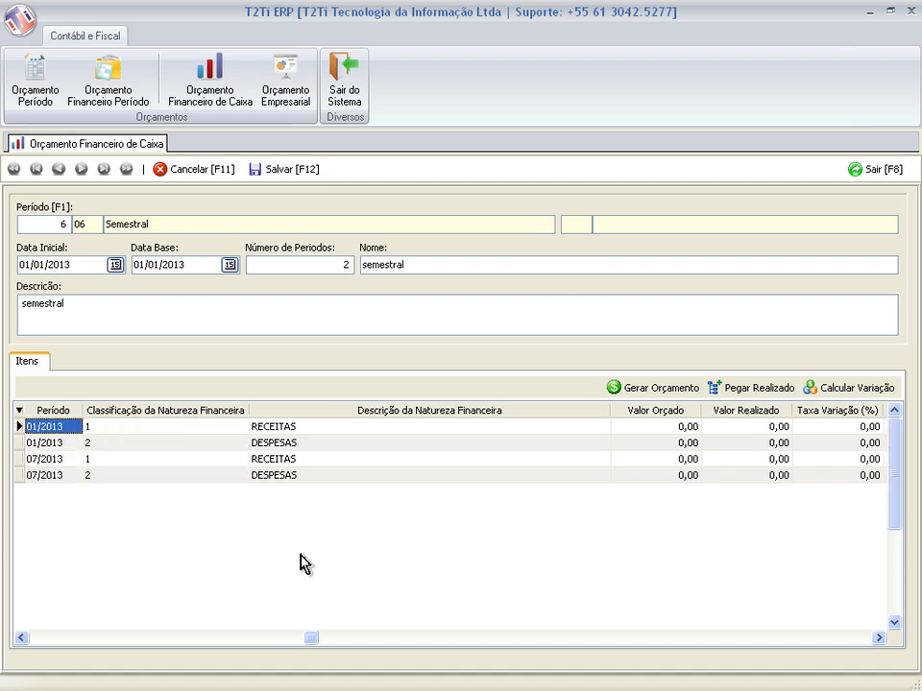
pyautogui.press('Down')
pyautogui.press('Down')
pyautogui.press('Down')
pyautogui.press('Up')
pyautogui.press('Up')
pyautogui.press('Up')
# Enter budgeted values of 1, 2, 3 and 4, in order, for the four semiannual budget items
pyautogui.press('Right')
pyautogui.press('Right')
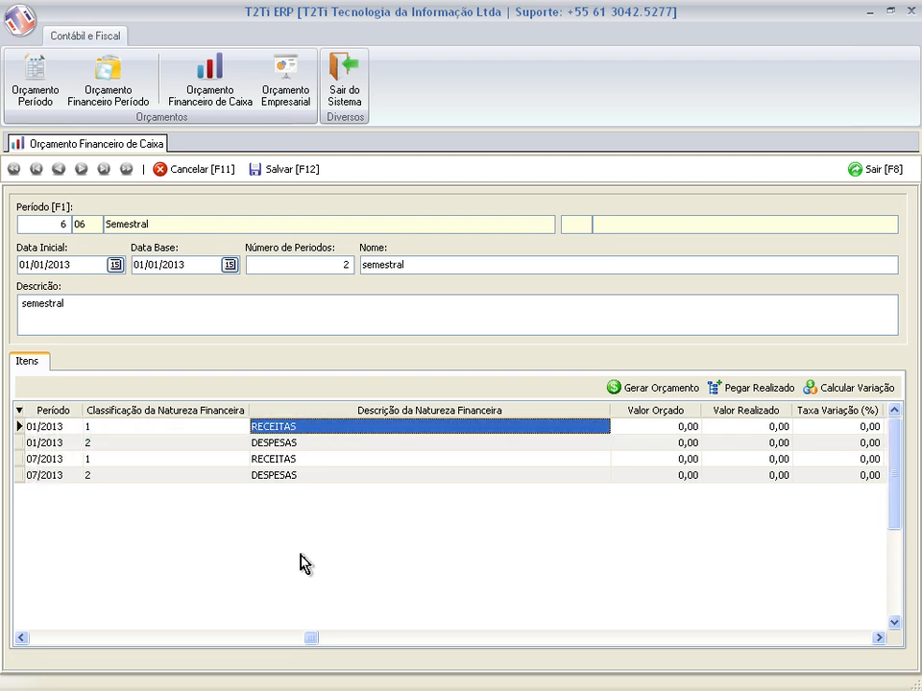
pyautogui.press('Right')
pyautogui.write('1')
pyautogui.press('Down')
pyautogui.write('2')
pyautogui.press('Down')
pyautogui.write('3')
pyautogui.press('Down')
pyautogui.write('4')
pyautogui.press('Up')
pyautogui.press('Up')
pyautogui.press('Up')
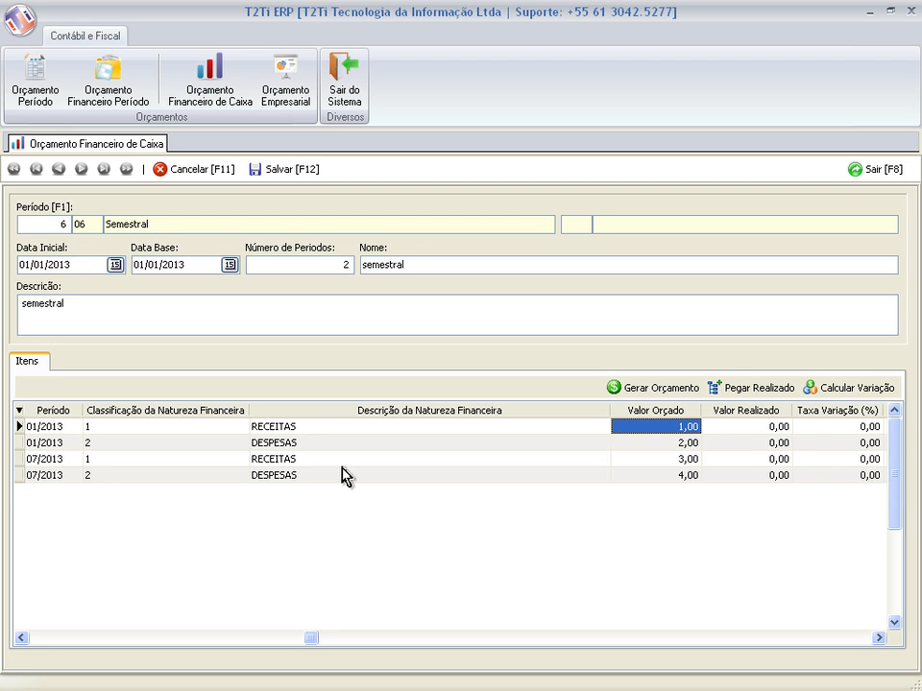
# Fetch the realized values for the semiannual budget items and save the budget
pyautogui.click(746, 389)
pyautogui.click(746, 389)
pyautogui.click(746, 389)
pyautogui.press('Right')
pyautogui.press('Right')
pyautogui.press('Right')
pyautogui.press('Left')
pyautogui.press('Right')
pyautogui.press('Home')
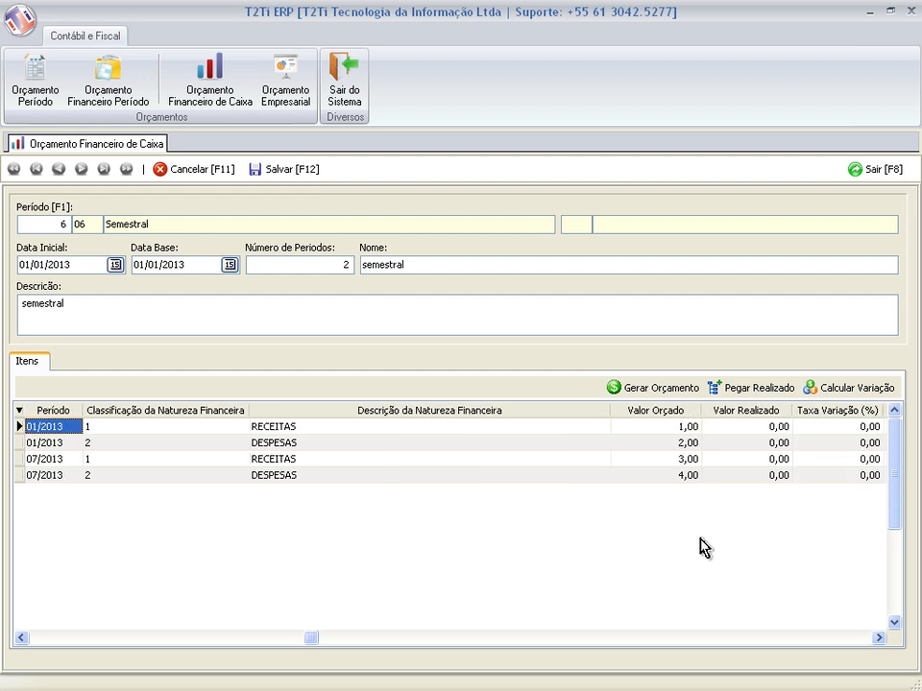
pyautogui.click(288, 173)
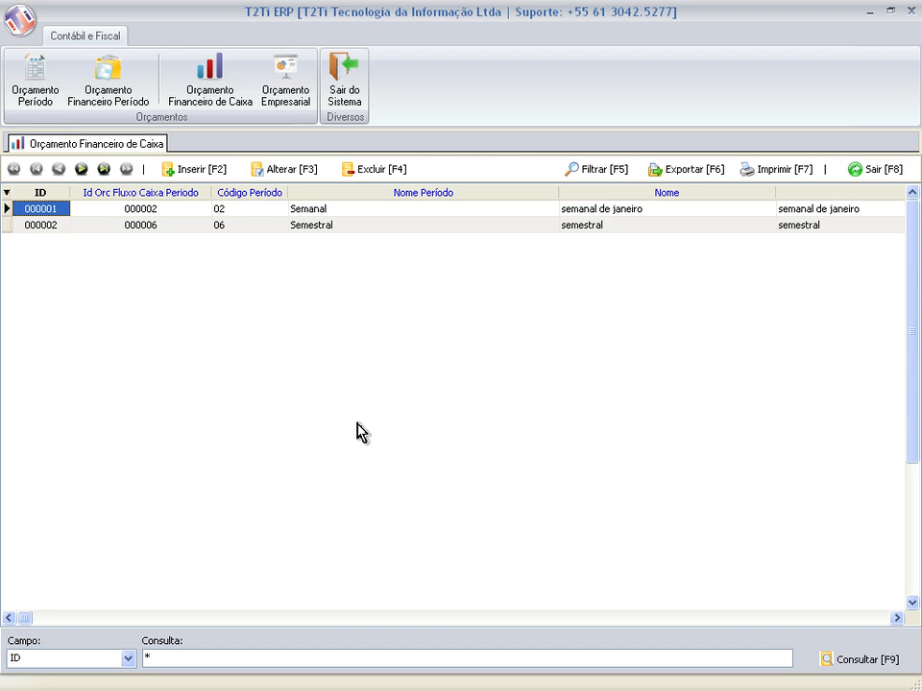
# Look at the budget tables in the DBDesigner data model and return to T2Ti ERP
pyautogui.hotkey('alt', 'Tab')
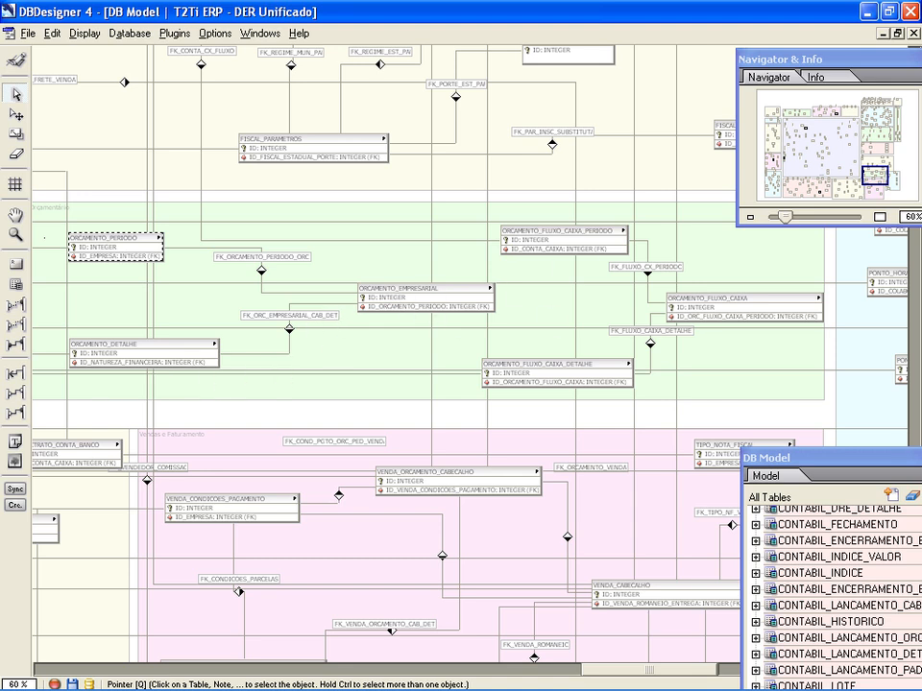
pyautogui.hotkey('alt', 'Tab')
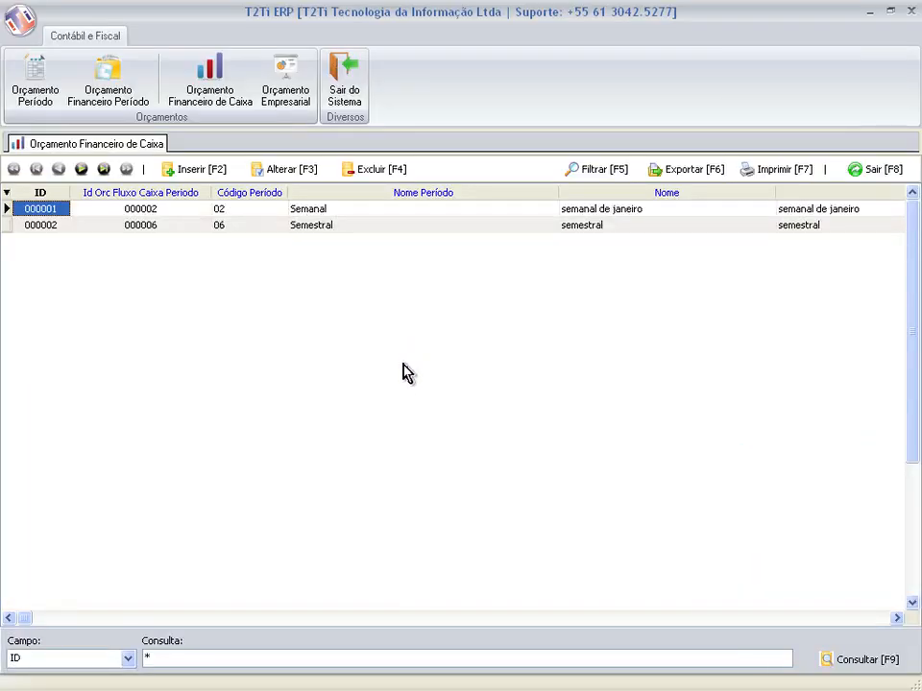
# Close the cash budget list and start a new Orçamento Empresarial record with period 6, Semestral
pyautogui.press('F8')
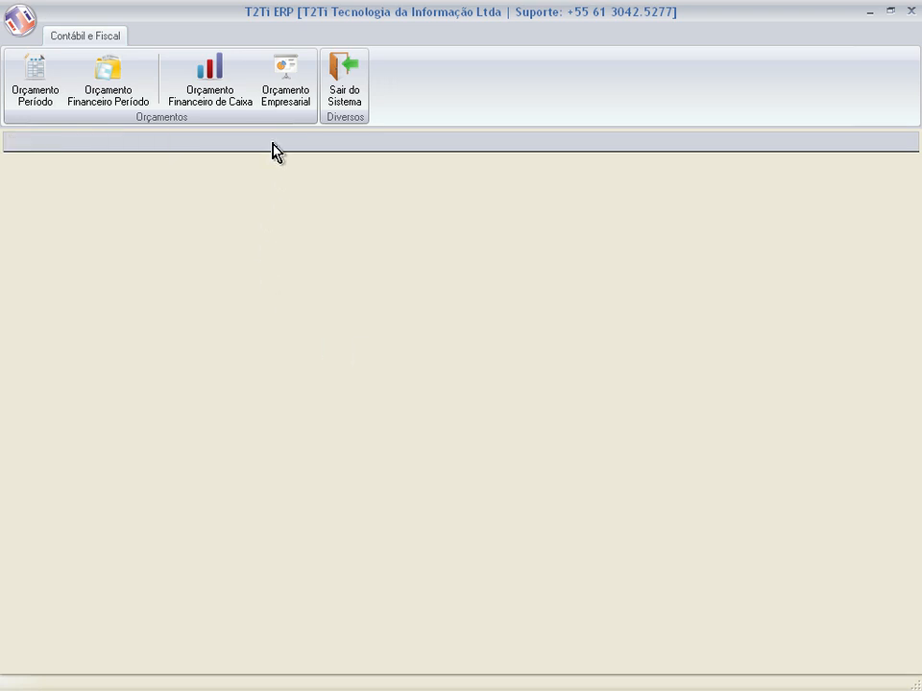
pyautogui.click(282, 108)
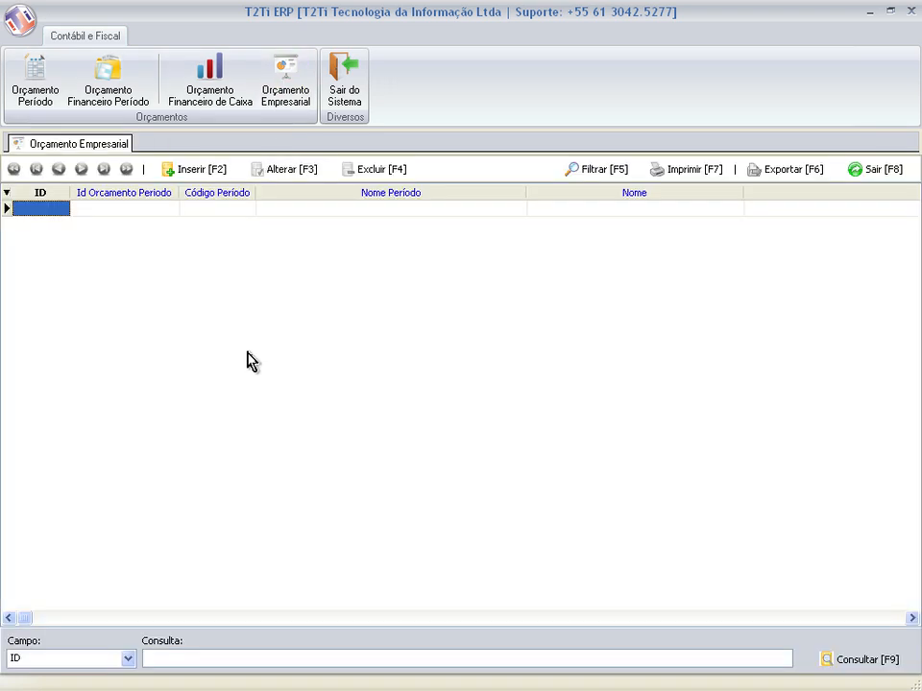
pyautogui.press('F2')
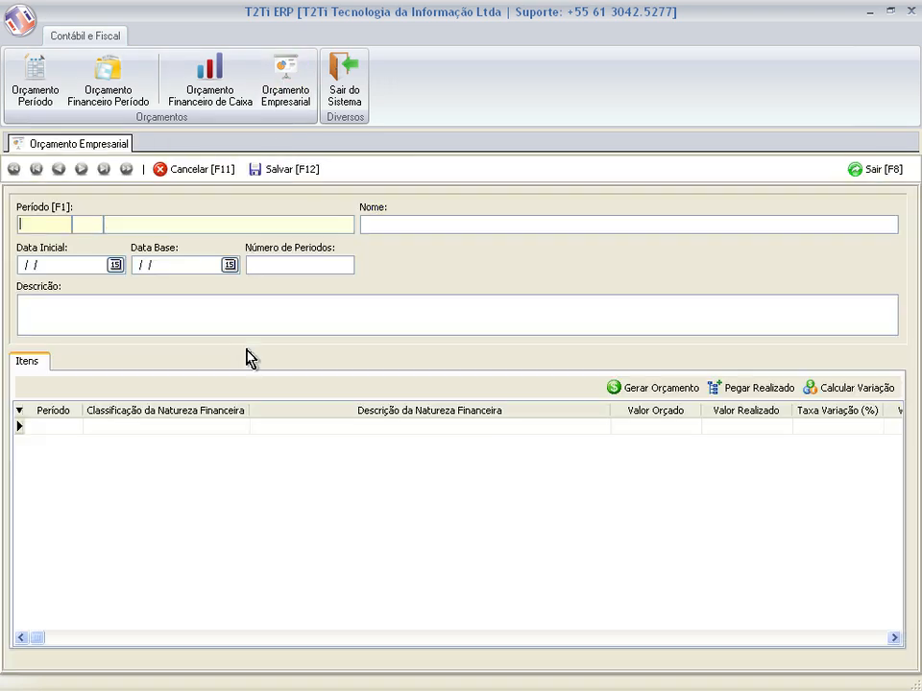
pyautogui.write('6')
pyautogui.press('Tab')
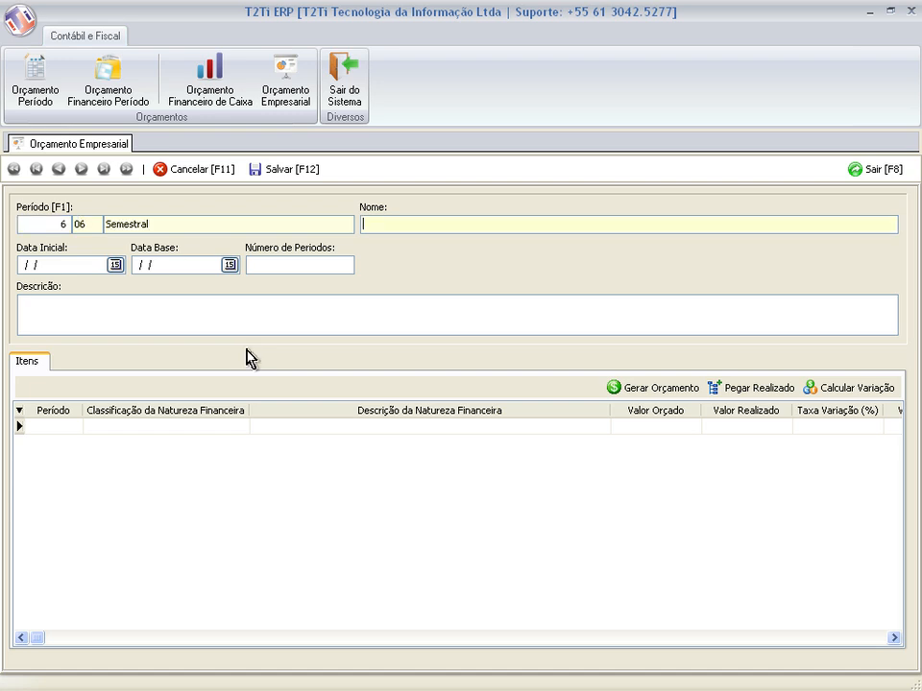
# Name the business budget "semestral" and set its initial date to 01/01/2013 and base date to 31/12/2013
pyautogui.write('sd')
pyautogui.press('Tab')
pyautogui.write('01')
pyautogui.press('Tab')
pyautogui.write('31122')
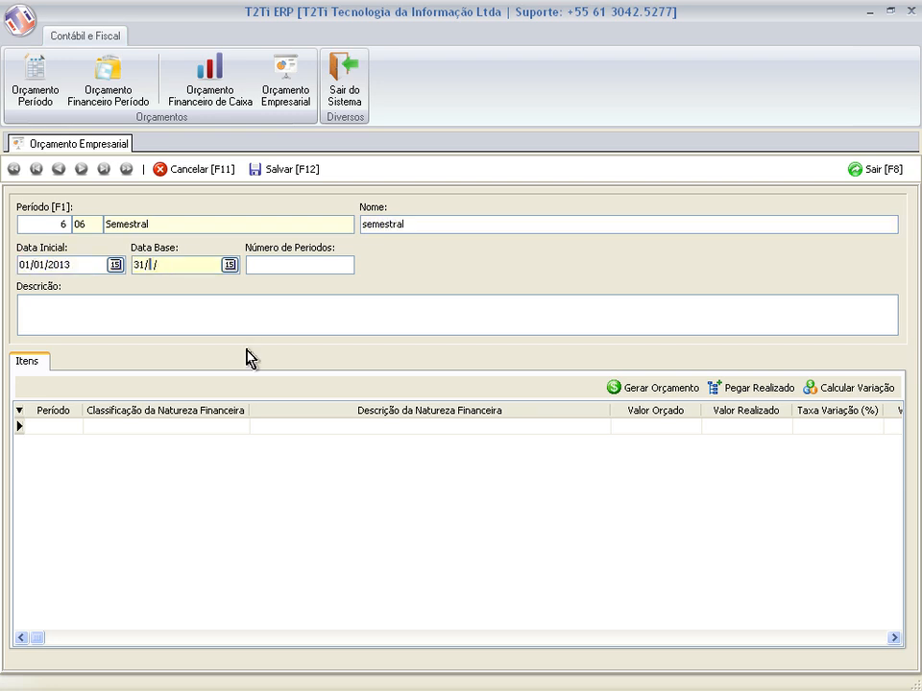
# Set the business budget's number of periods to 2 and enter "teste" as its description
pyautogui.write('2')
pyautogui.press('Tab')
pyautogui.write('ts')
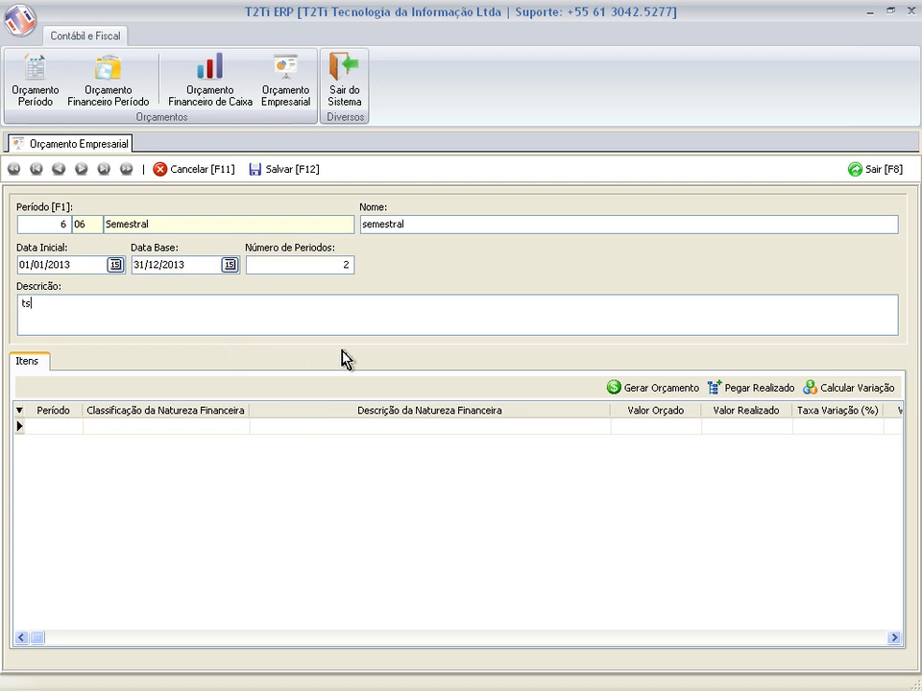
pyautogui.write('este')
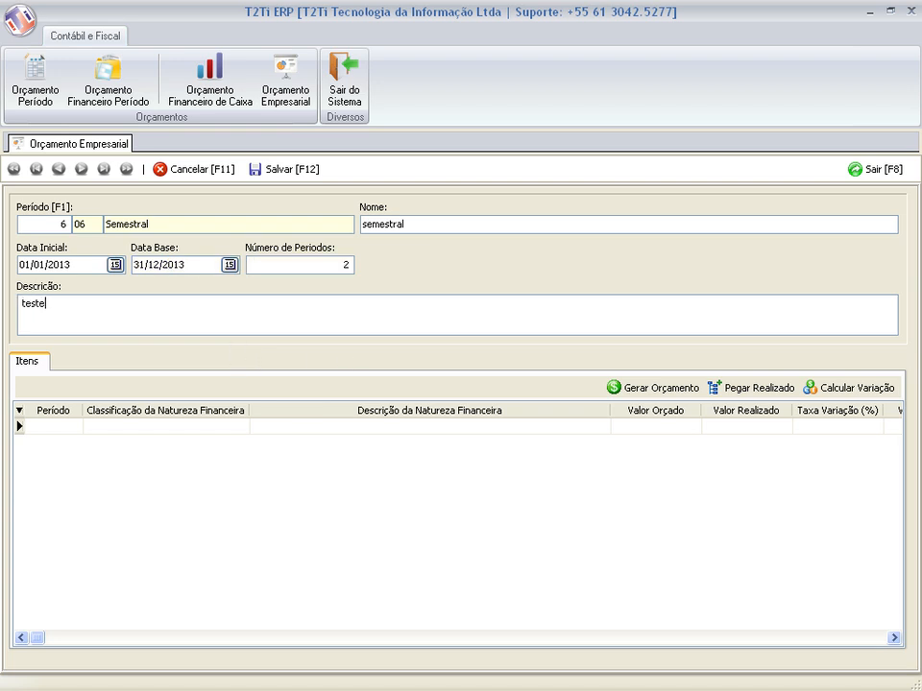
# Generate the business budget items by searching the financial nature plans and importing the first one listed
pyautogui.click(624, 389)
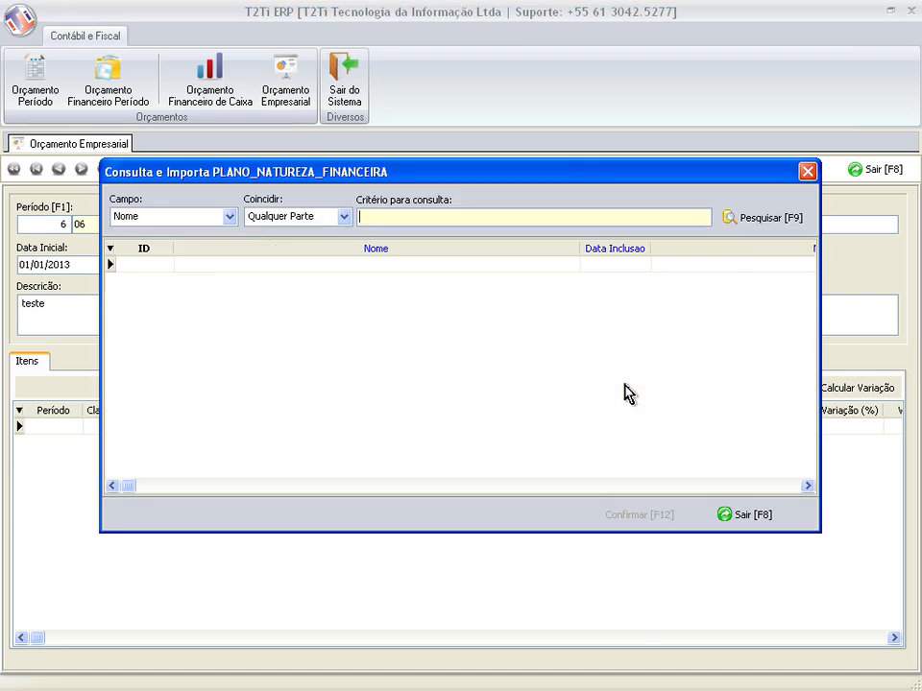
pyautogui.click(747, 220)
pyautogui.click(376, 267)
pyautogui.click(631, 517)
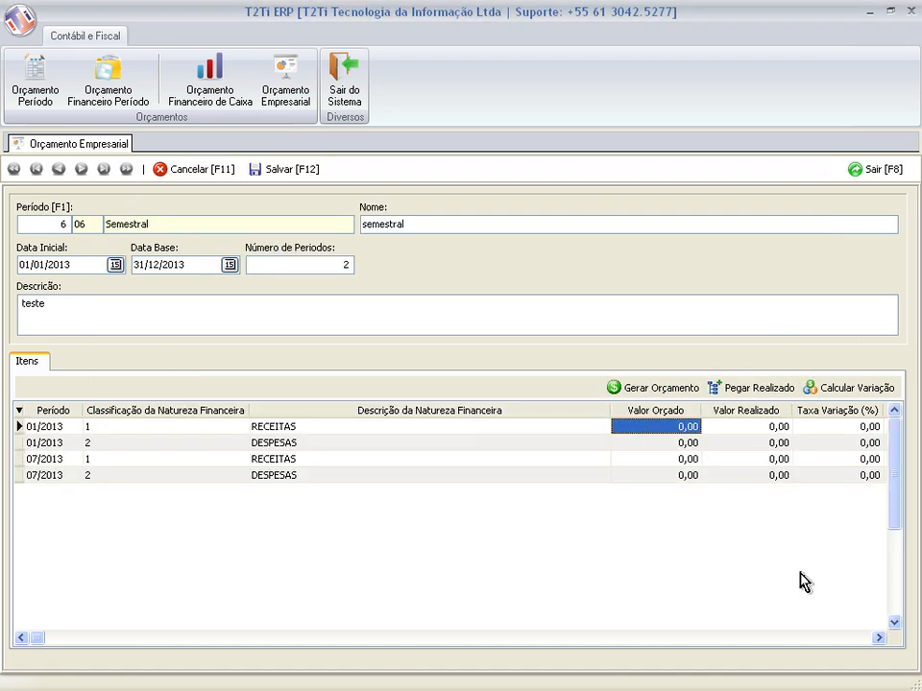
# Enter budgeted values of 22 for RECEITAS and 33 for DESPESAS in 01/2013, and 44 and 55 respectively in 07/2013
pyautogui.write('22')
pyautogui.press('Return')
pyautogui.write('33')
pyautogui.press('Return')
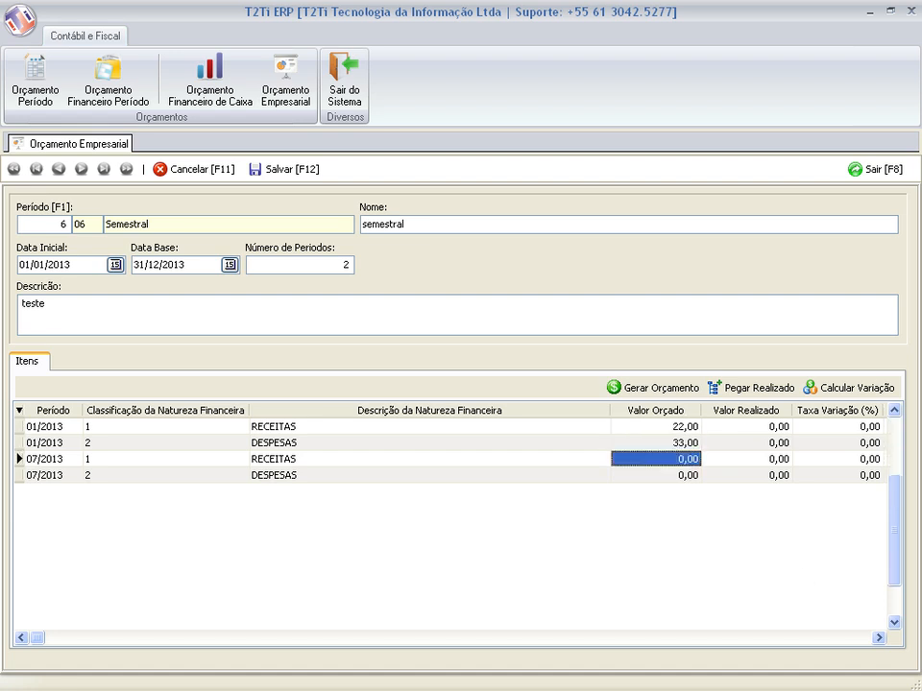
pyautogui.write('44')
pyautogui.press('Return')
pyautogui.write('55')
pyautogui.press('Up')
pyautogui.press('Up')
pyautogui.press('Up')
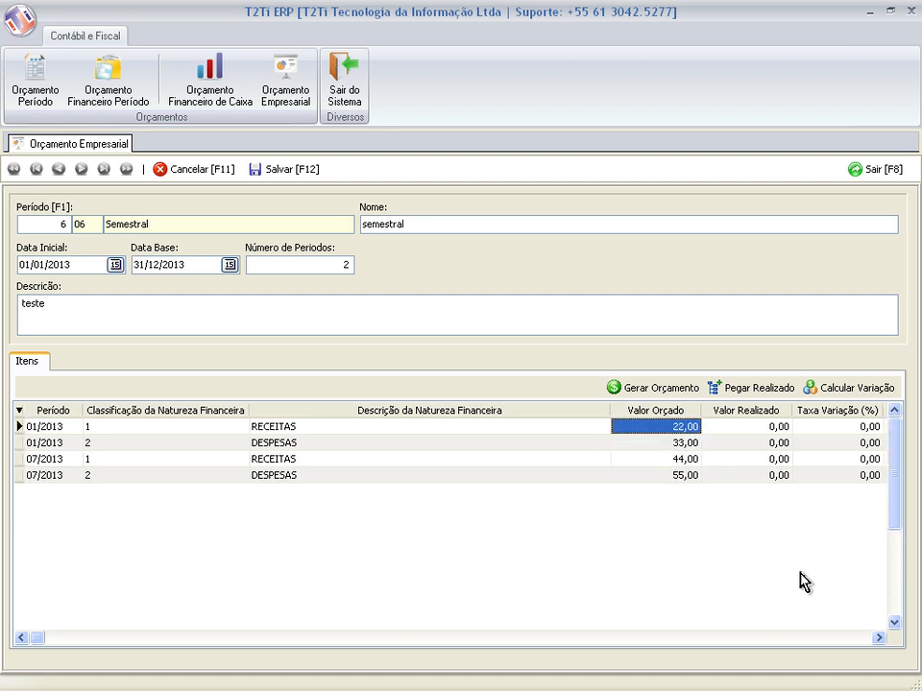
# Retrieve the realized values for the budget items and calculate their variations, checking the 01/2013 RECEITAS and DESPESAS rows
pyautogui.click(758, 387)
pyautogui.click(868, 638)
pyautogui.click(826, 389)
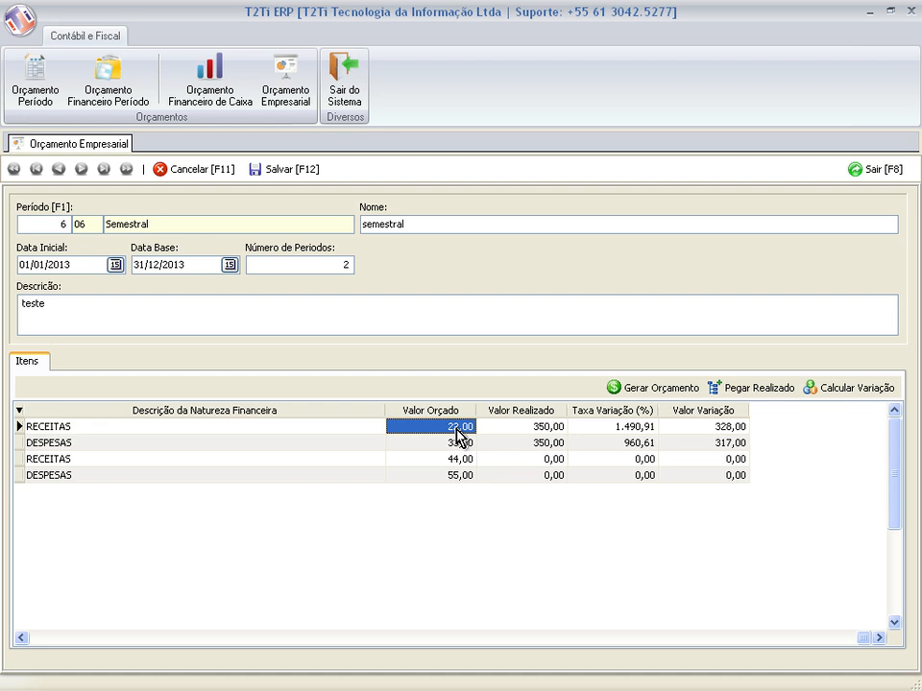
pyautogui.click(550, 427)
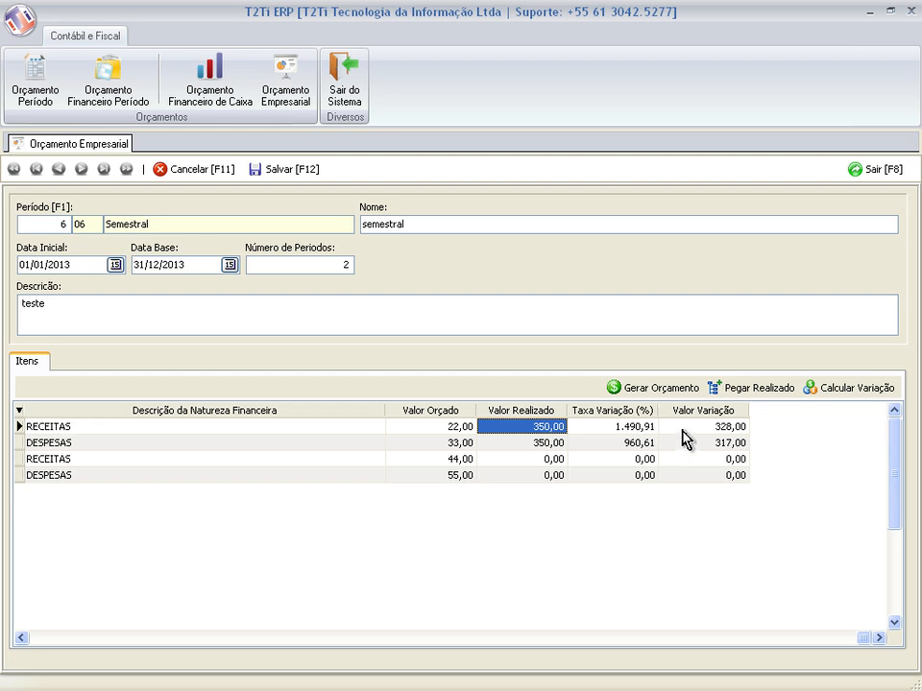
pyautogui.press('Right')
pyautogui.press('Right')
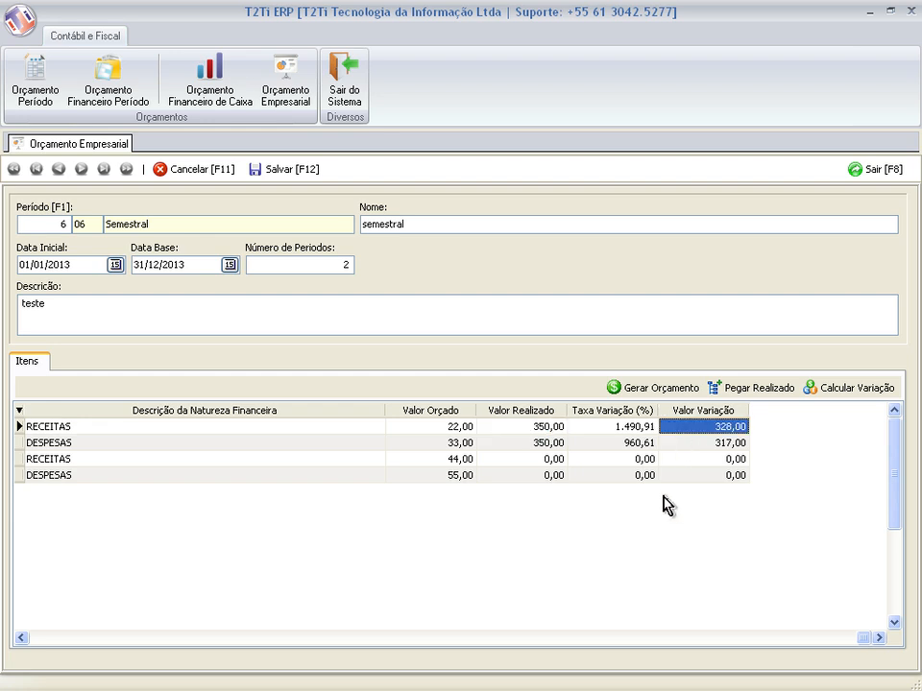
pyautogui.click(600, 445)
pyautogui.click(707, 444)
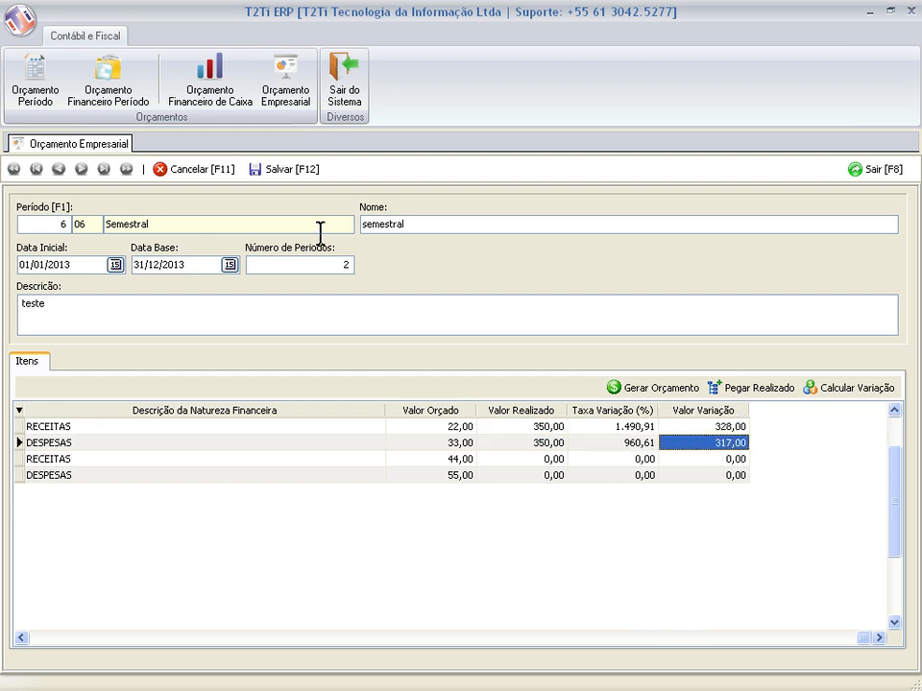
# Save the semiannual business budget and close the Orçamento Empresarial list
pyautogui.click(302, 175)
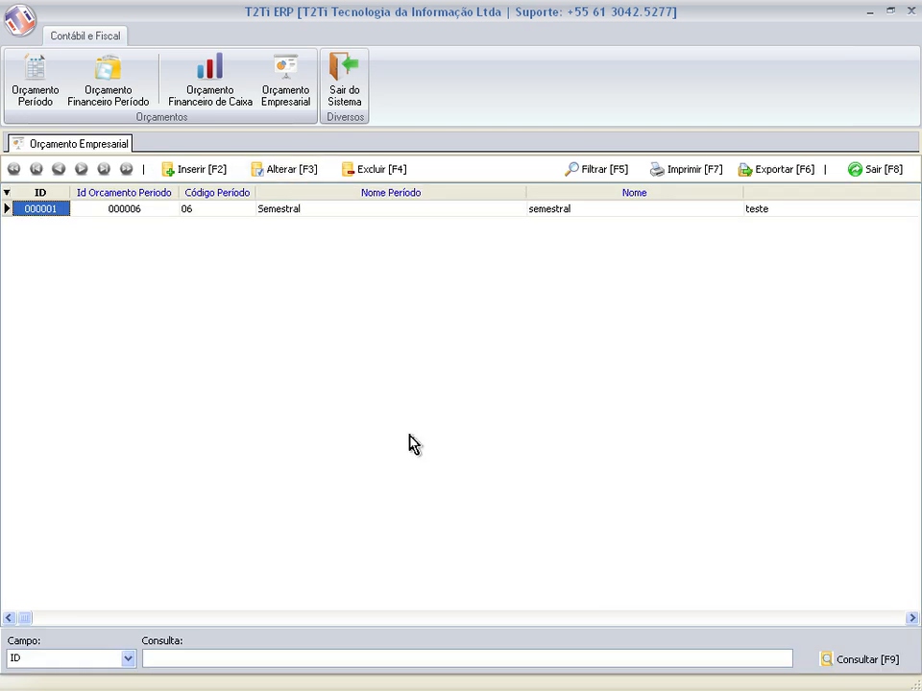
pyautogui.press('F8')
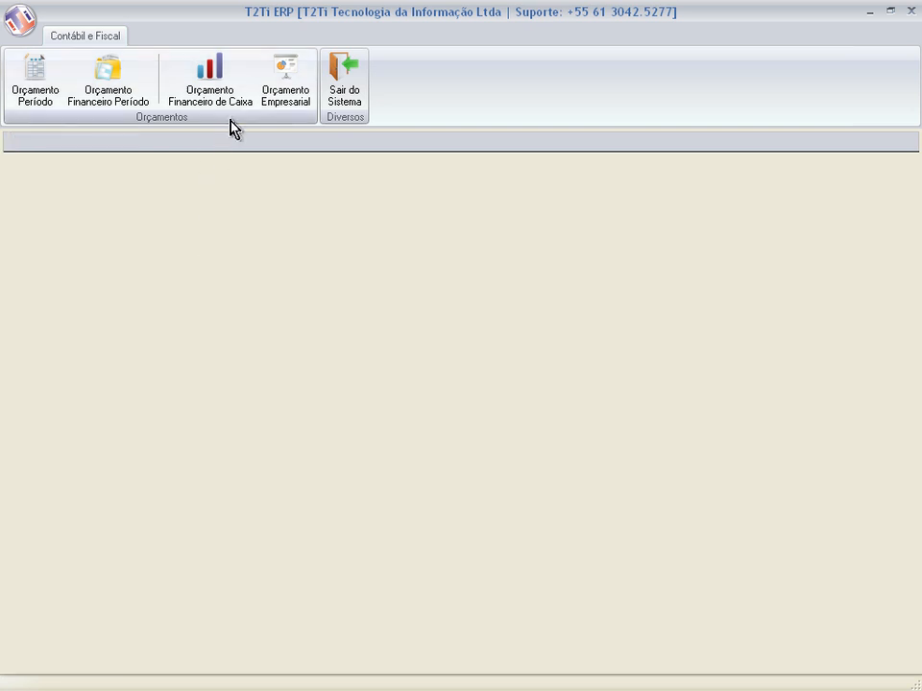